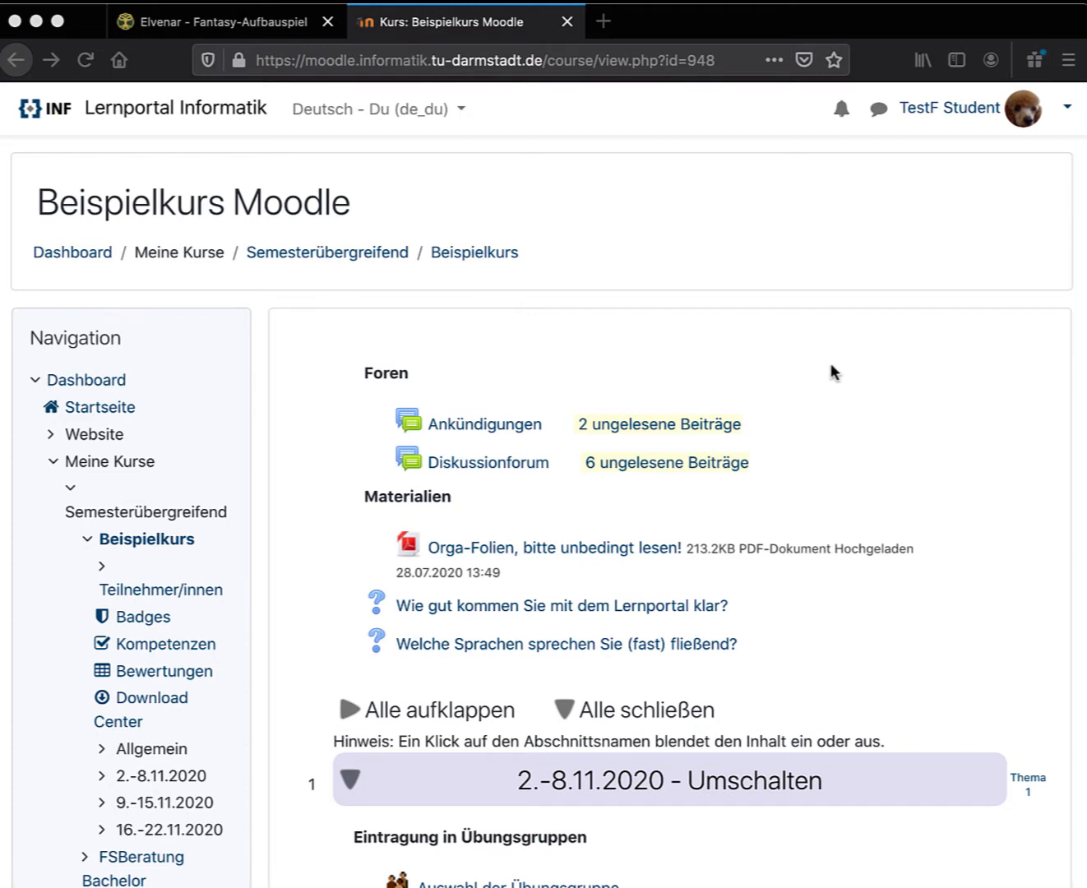
Step: Read the unread announcement "Gruppenanmeldung heute ab 10 Uhr" in the Ankündigungen forum and return to the forum's topic list
click(345, 413)
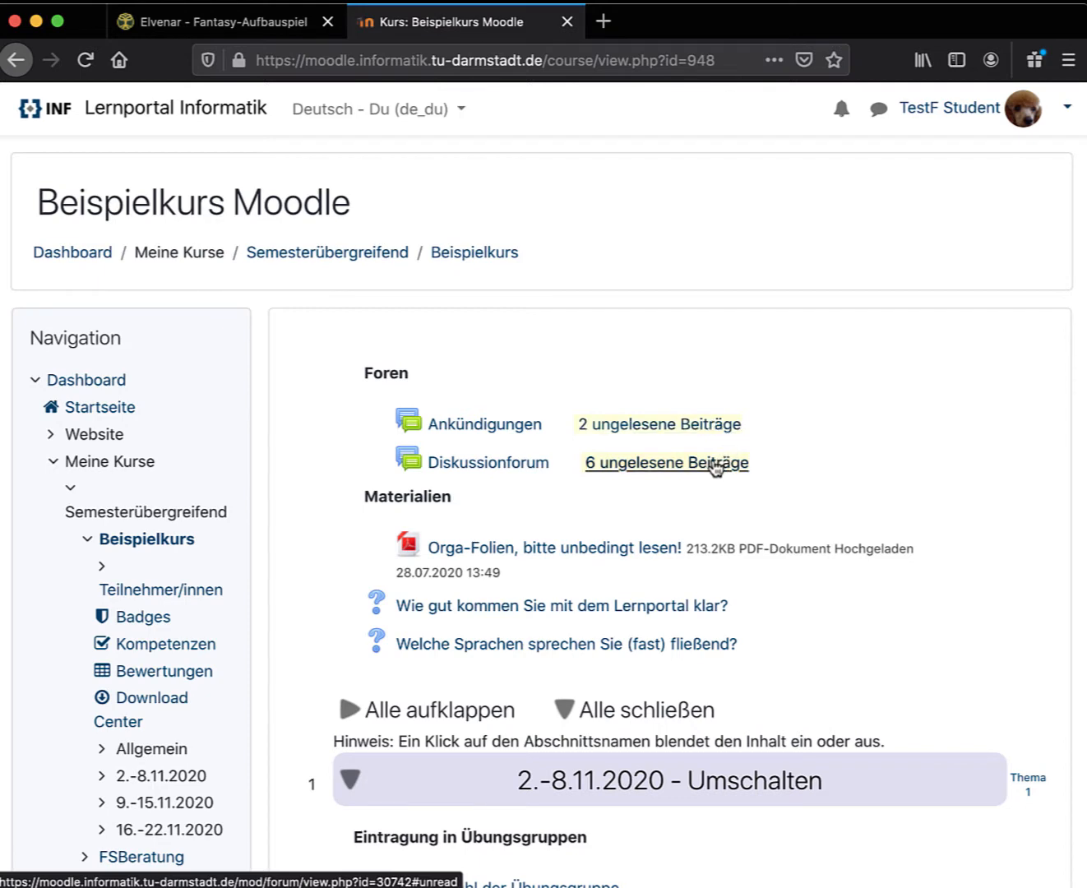
click(497, 426)
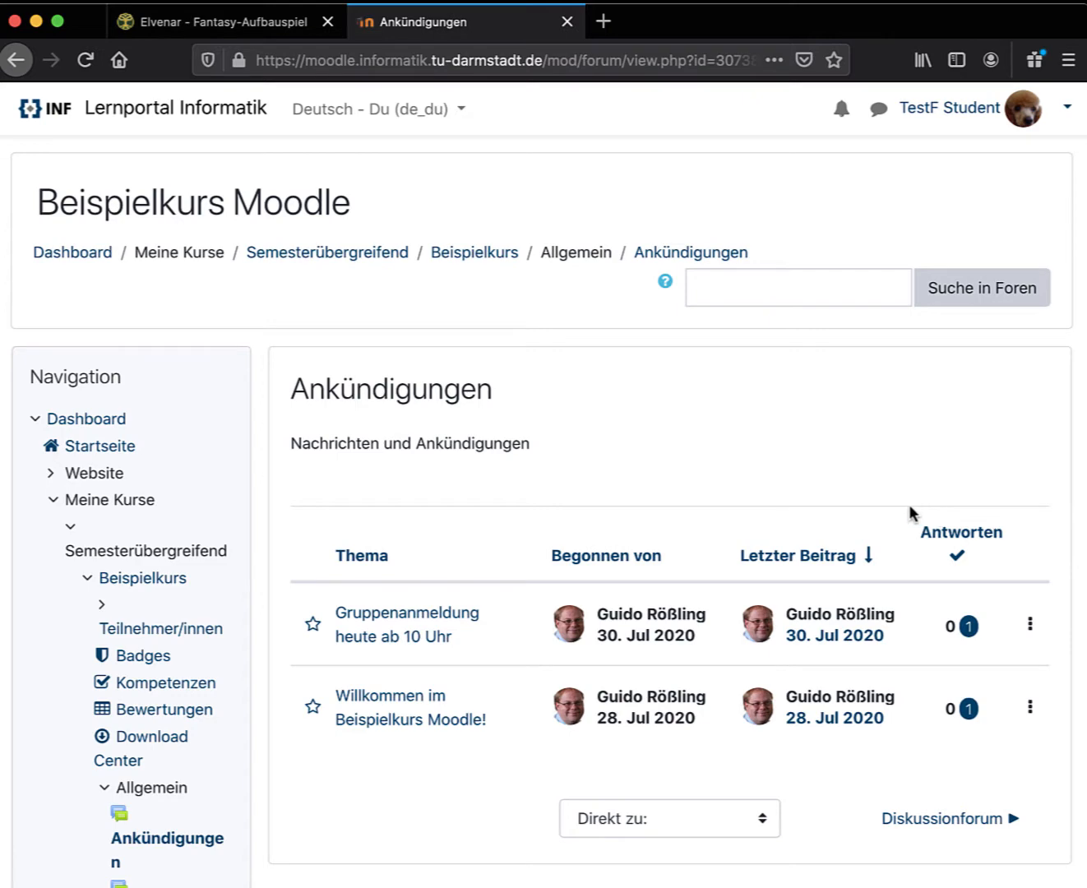
click(970, 628)
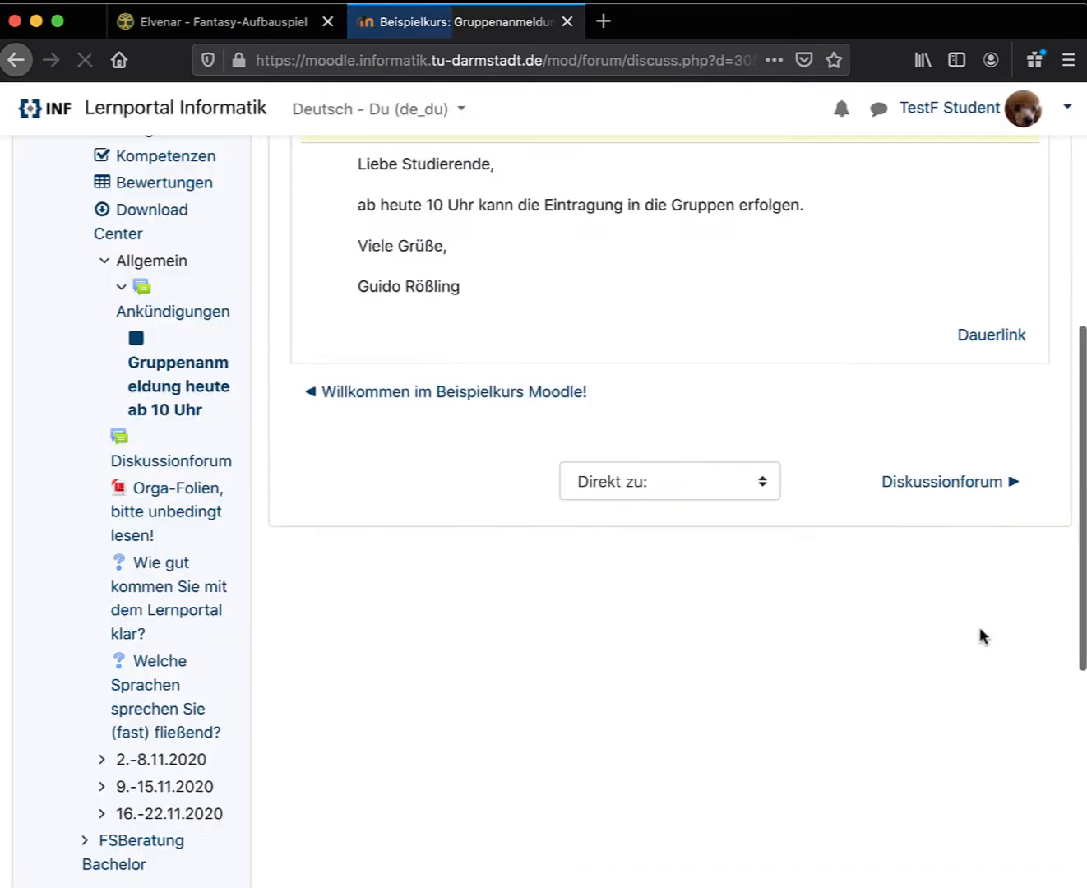
scroll(842, 615, up, 5)
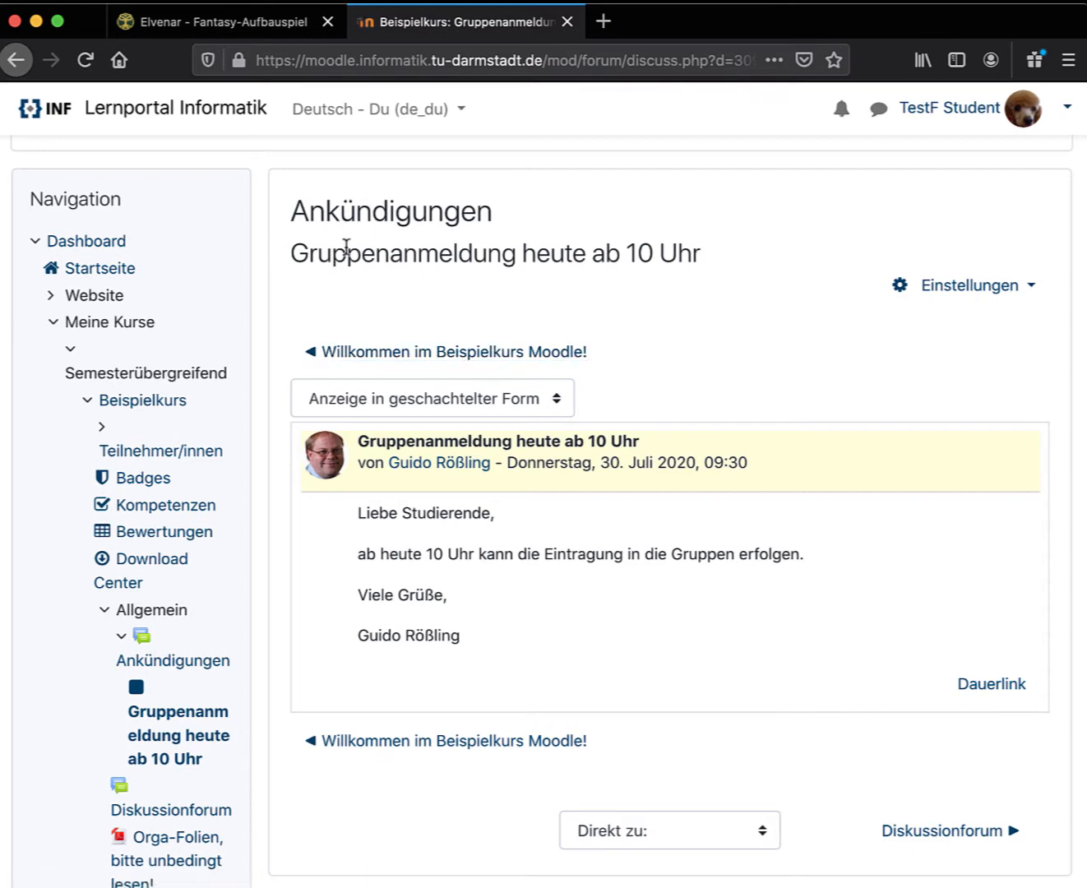
scroll(346, 250, up, 3)
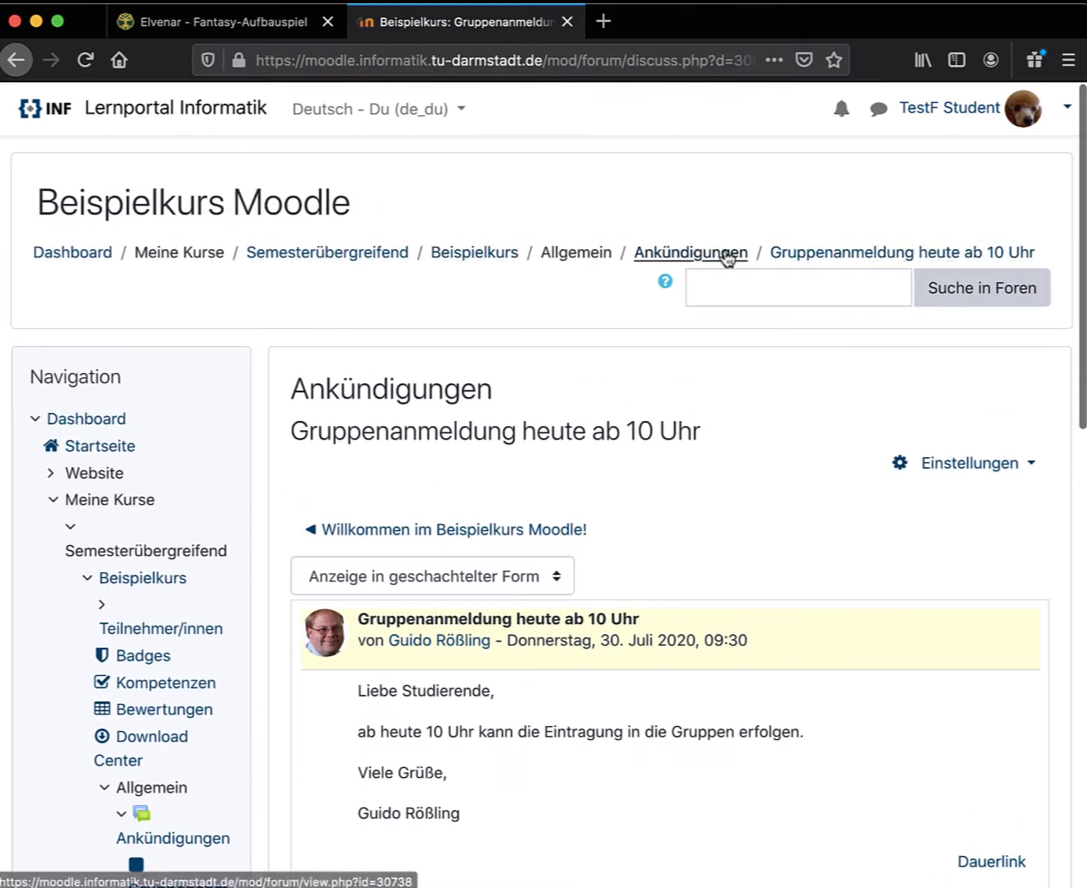
click(680, 252)
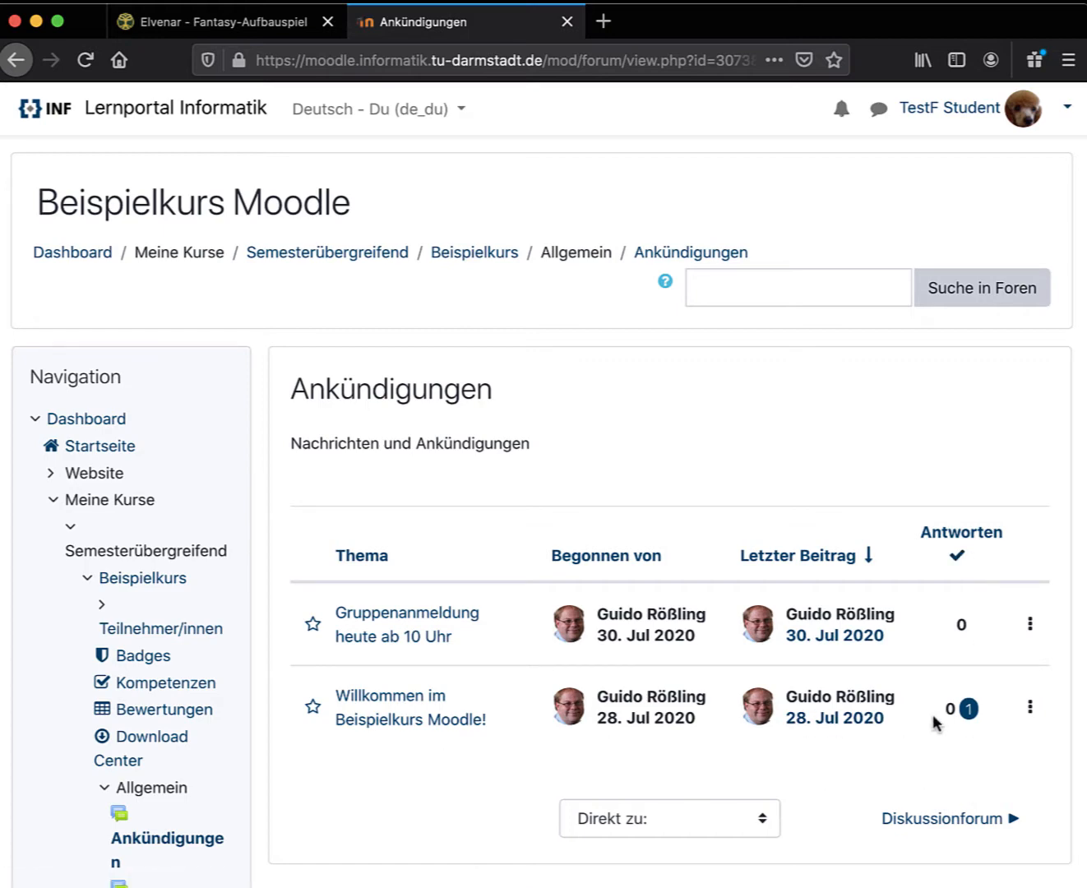
Step: Read the unread announcement "Willkommen im Beispielkurs Moodle!" and return to the Ankündigungen topic list
click(970, 709)
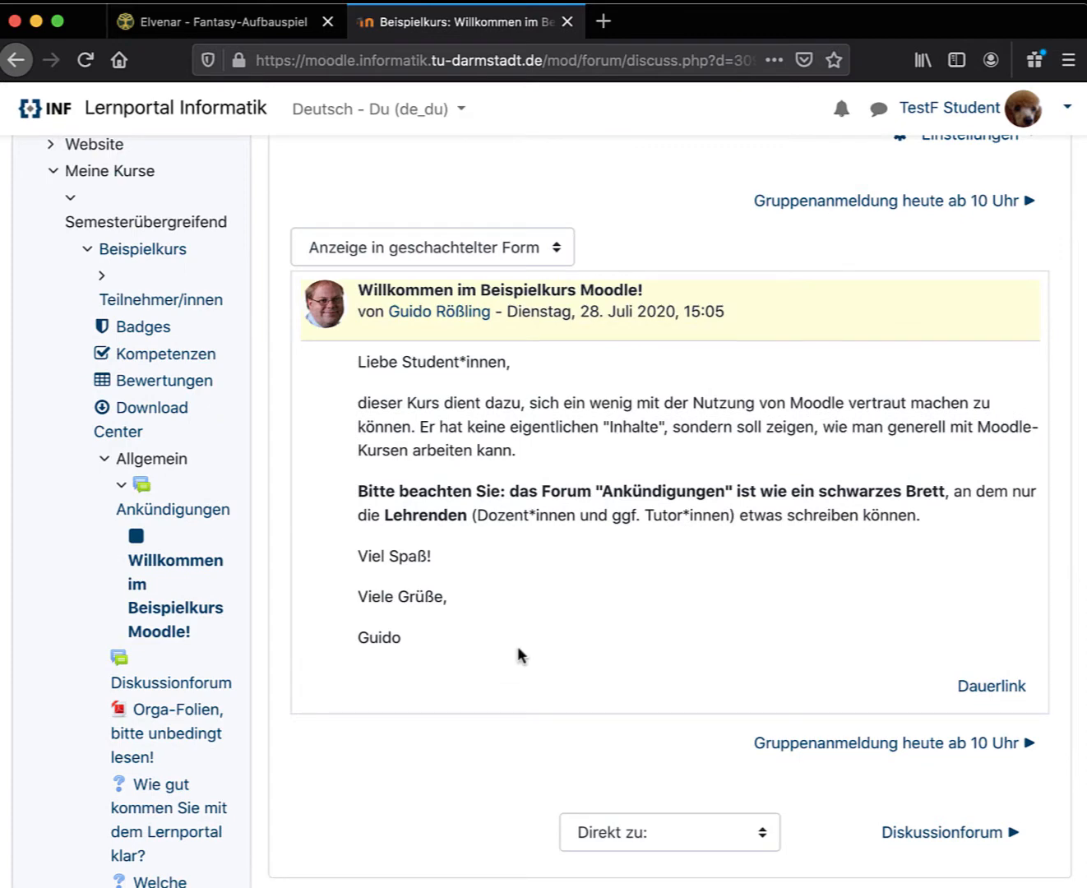
scroll(610, 618, up, 5)
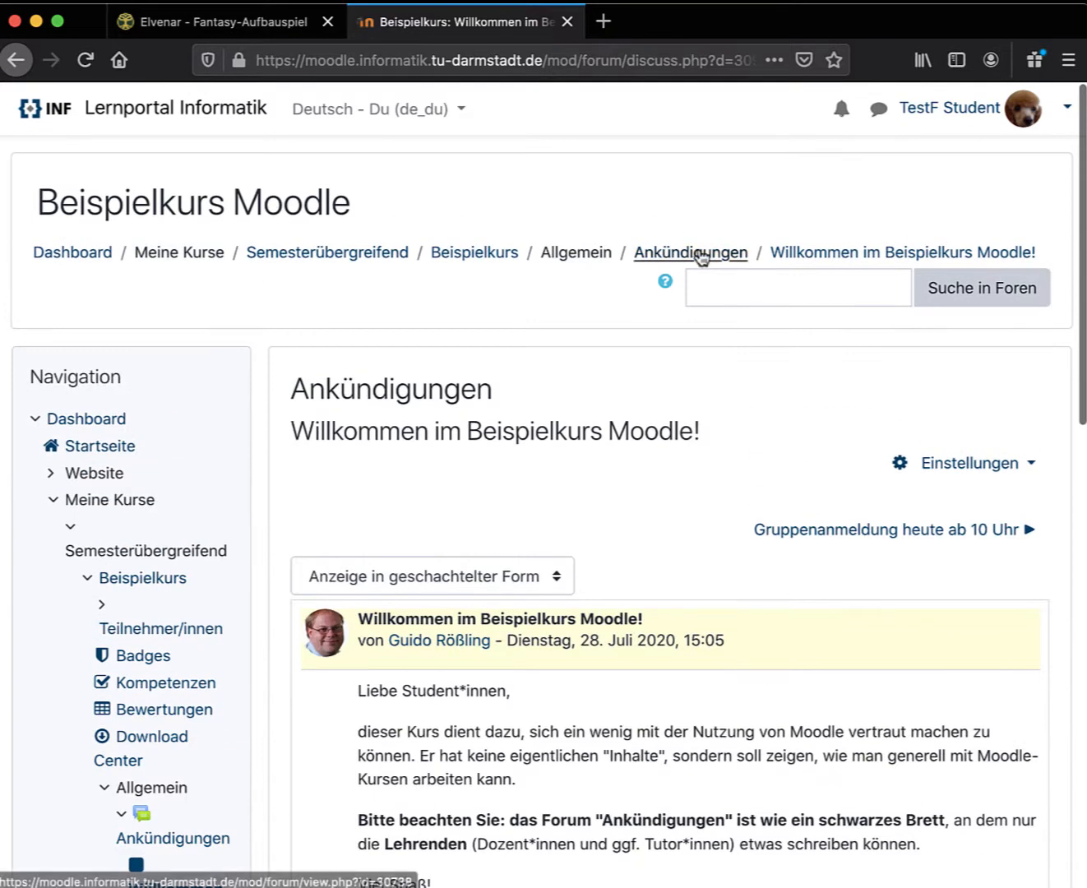
click(702, 254)
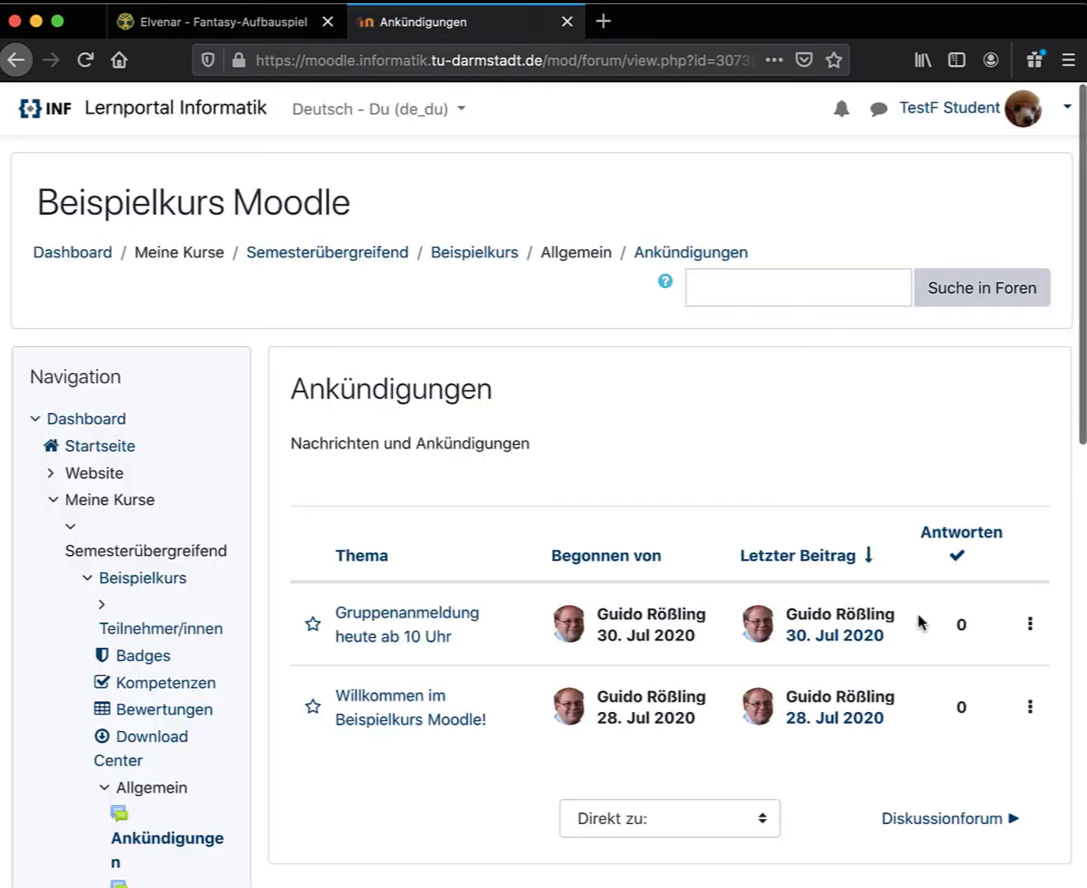
Step: Sort the announcements by last post with the oldest first, and restore the newest-first order
scroll(963, 674, down, 1)
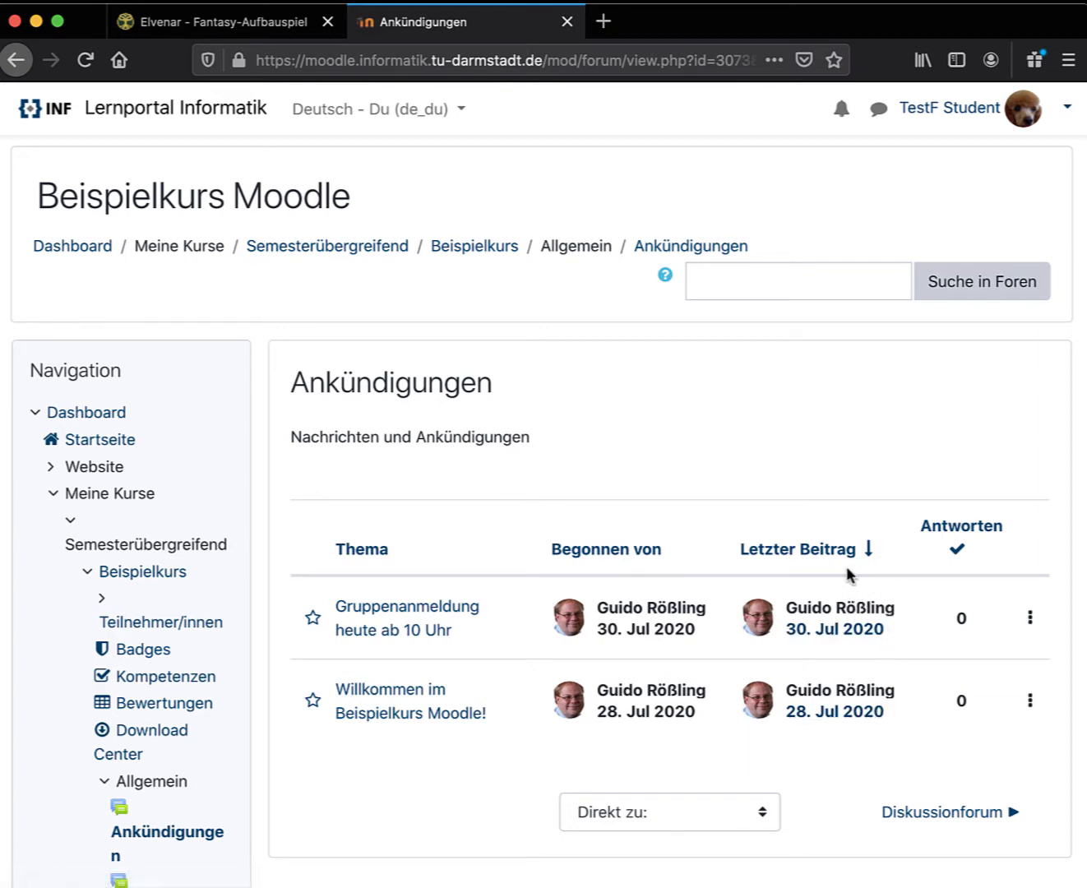
click(799, 556)
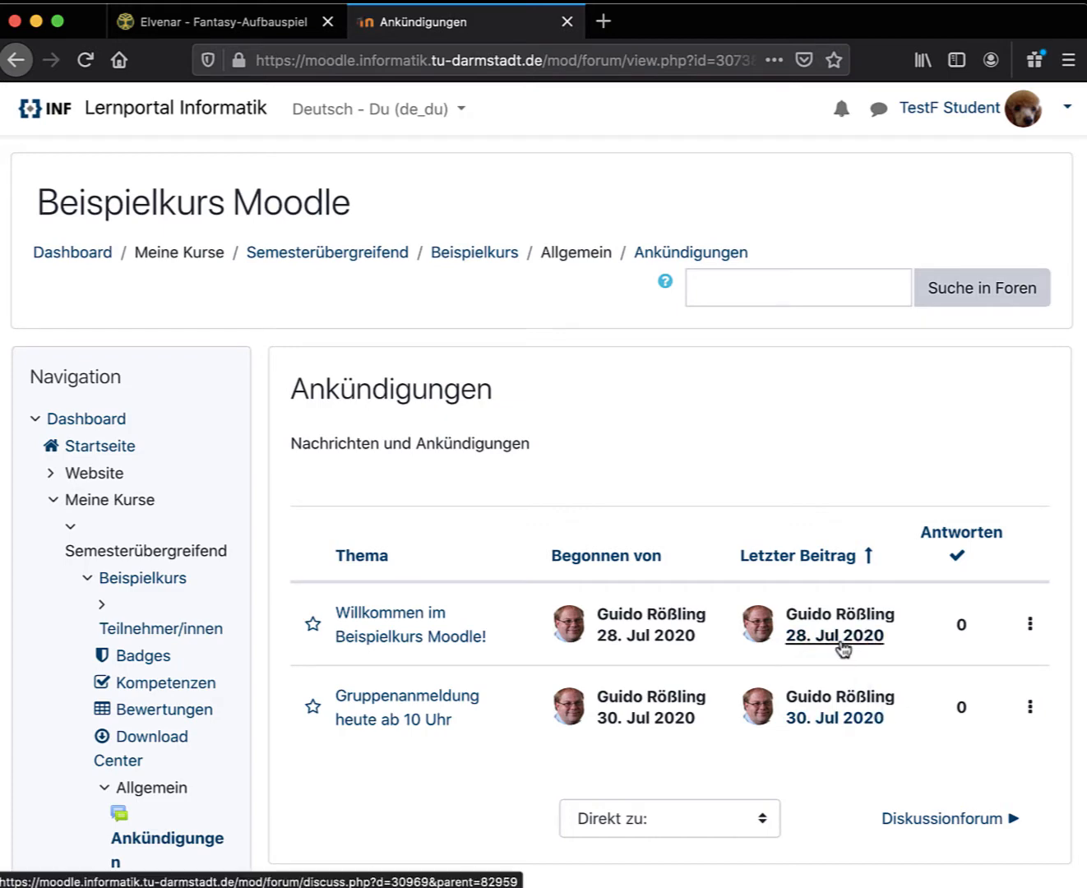
click(808, 557)
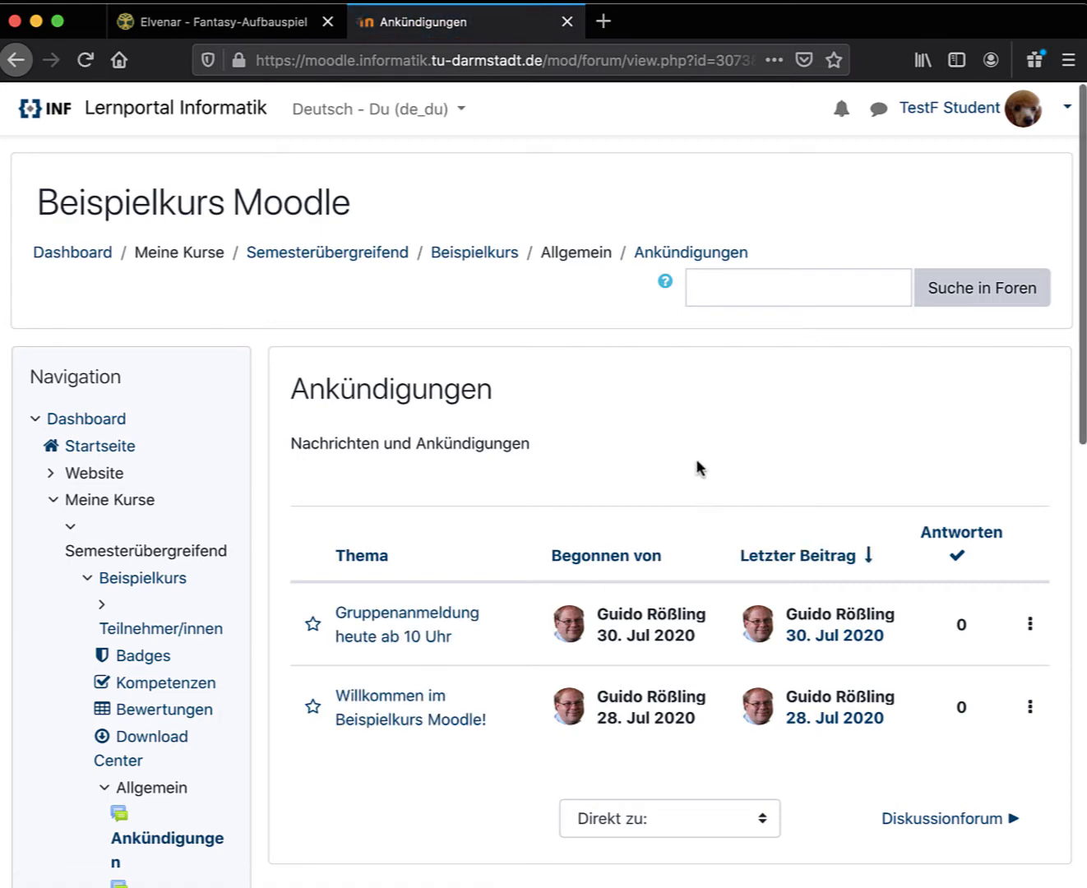
Step: Sort the announcements by topic in both directions, and by the person who started them
click(375, 557)
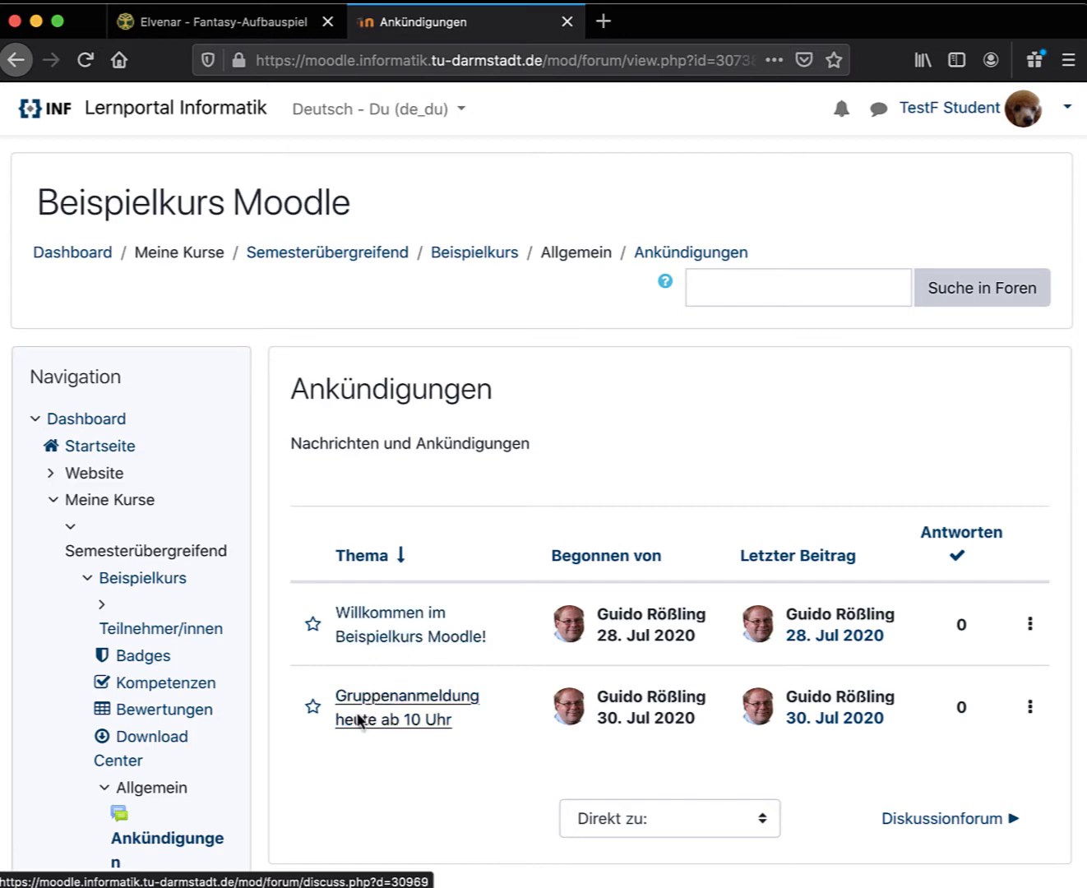
double_click(374, 562)
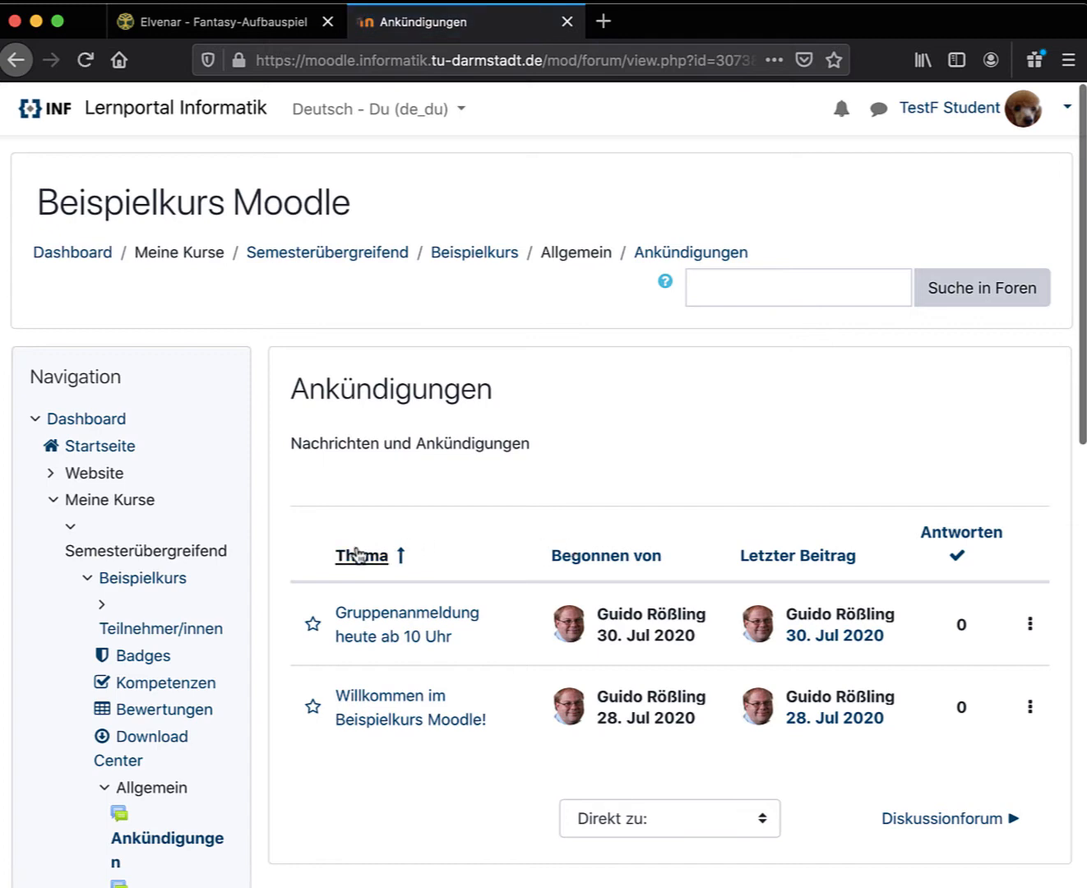
click(615, 556)
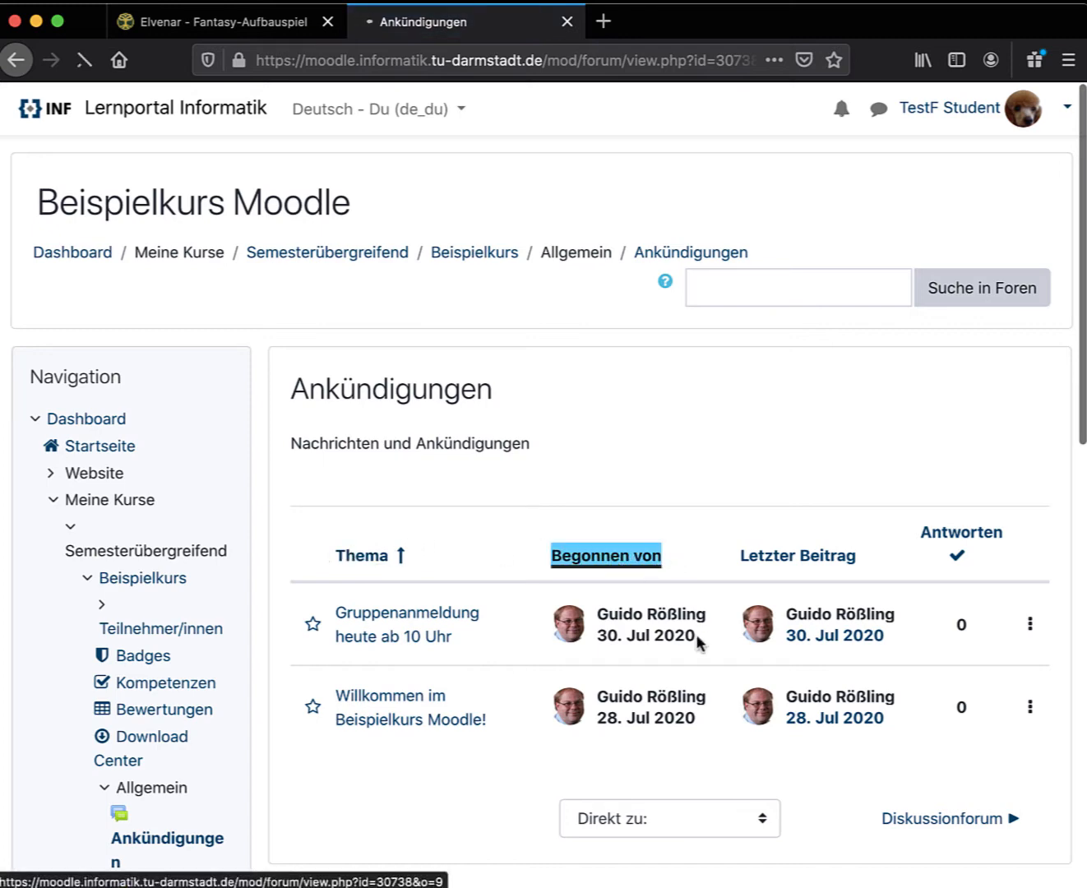
click(607, 557)
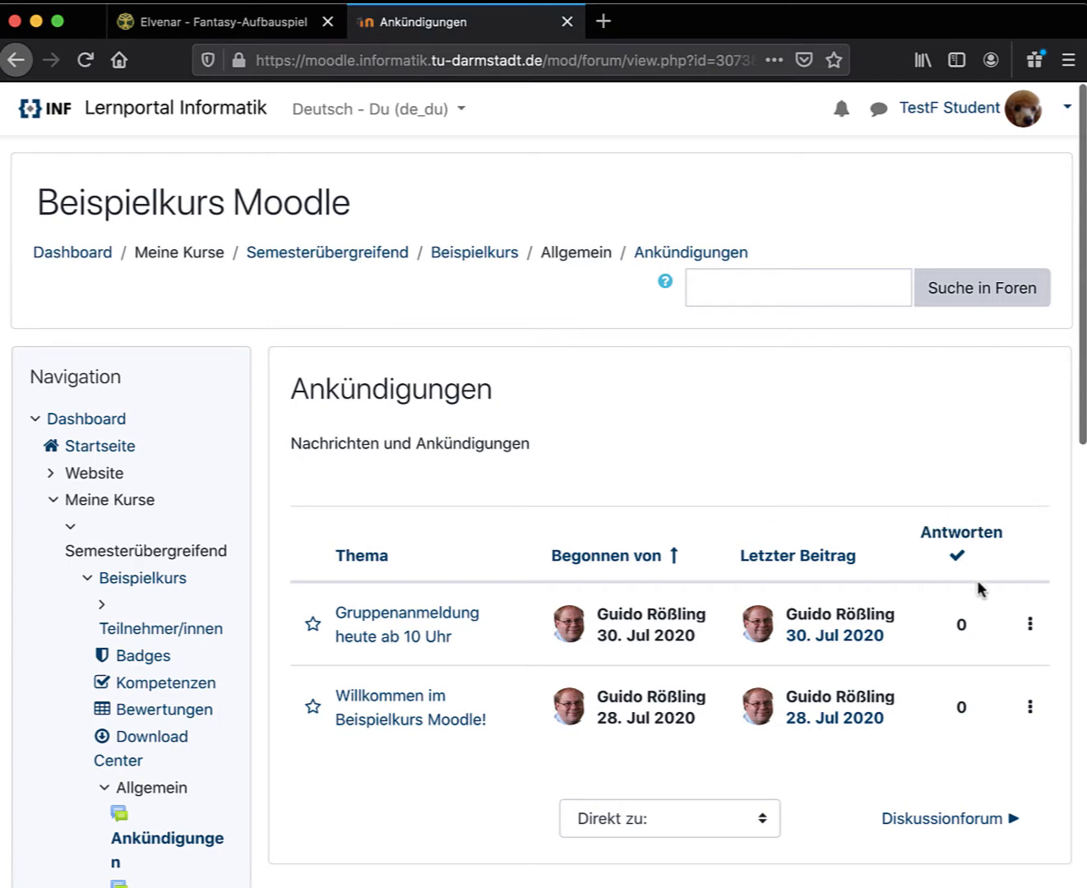
Step: Sort the announcements by replies and return to sorting by last post, newest first
click(964, 535)
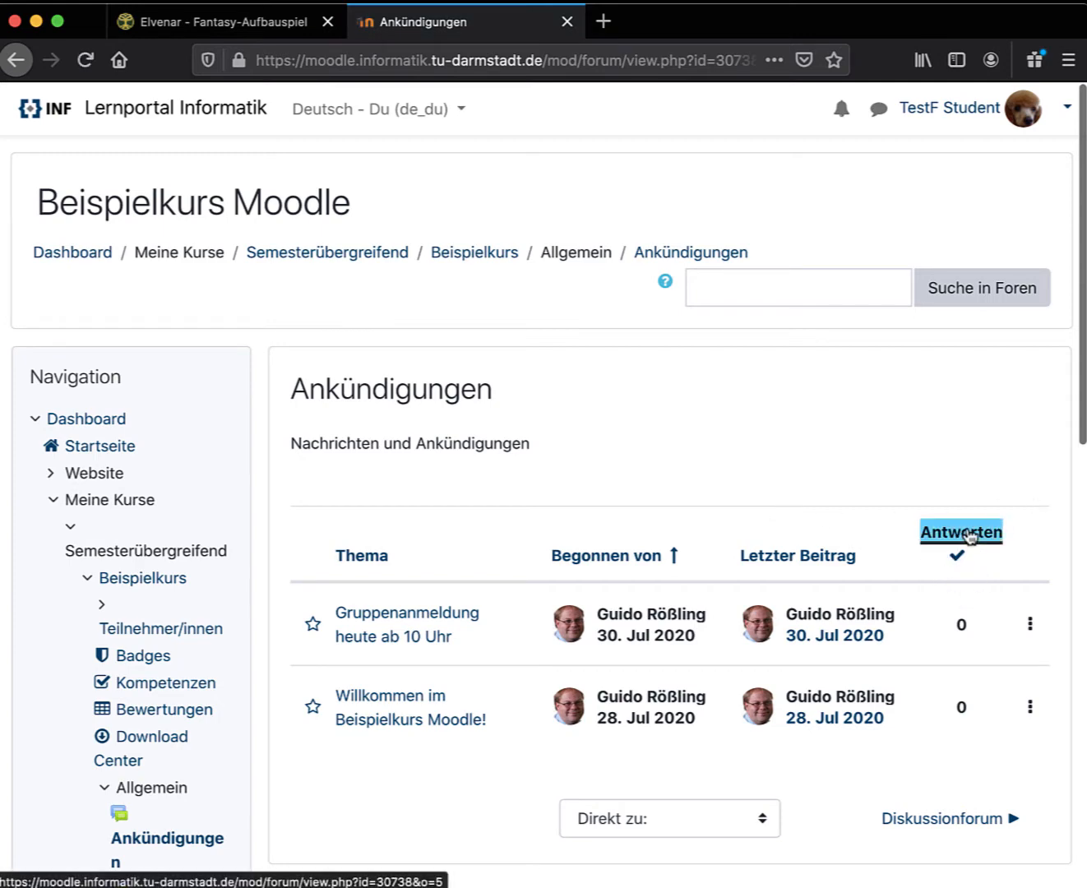
click(928, 532)
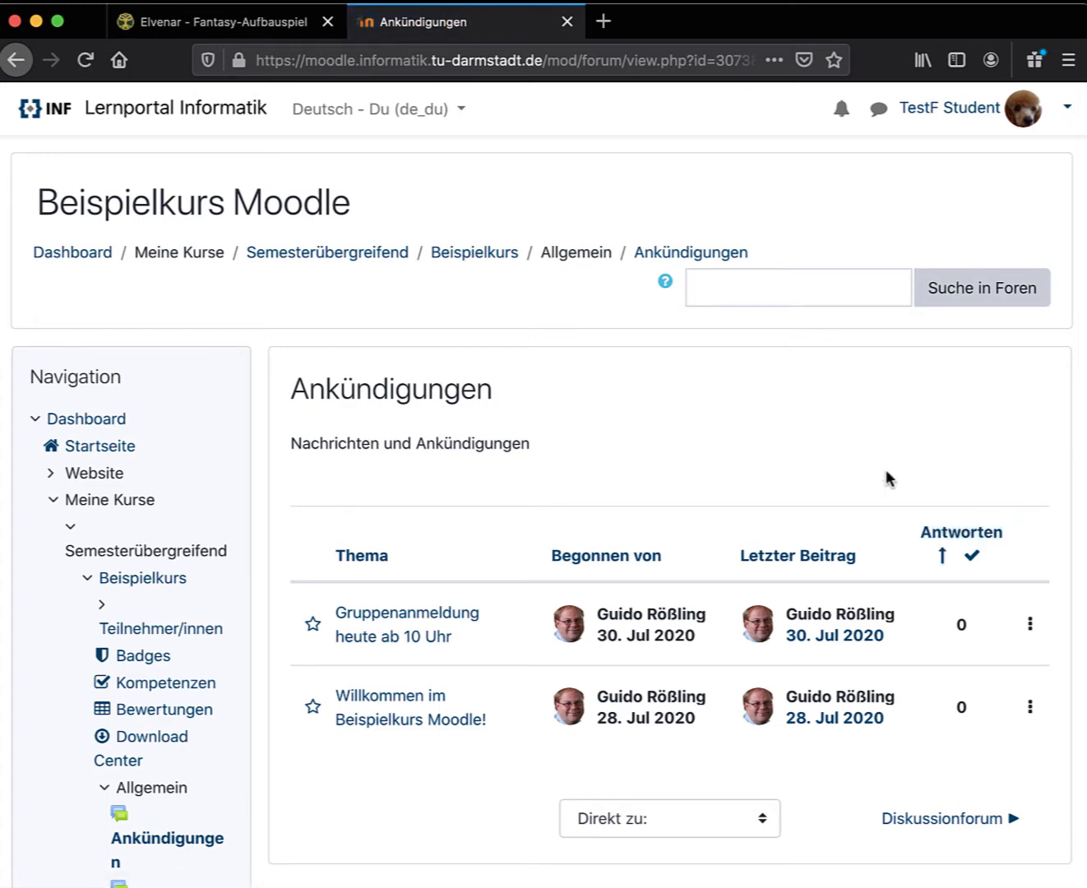
click(835, 556)
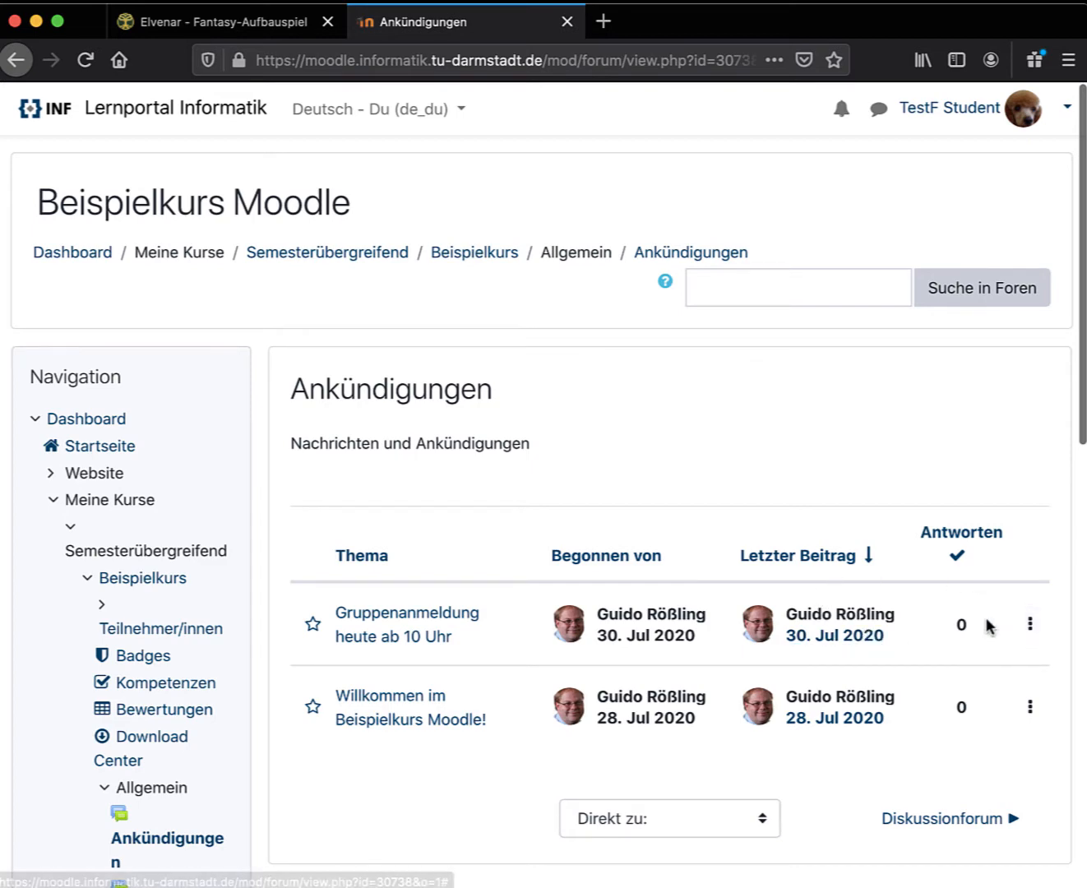
Step: Star the topic "Gruppenanmeldung heute ab 10 Uhr" and sort the announcements by last post, oldest first
click(1032, 627)
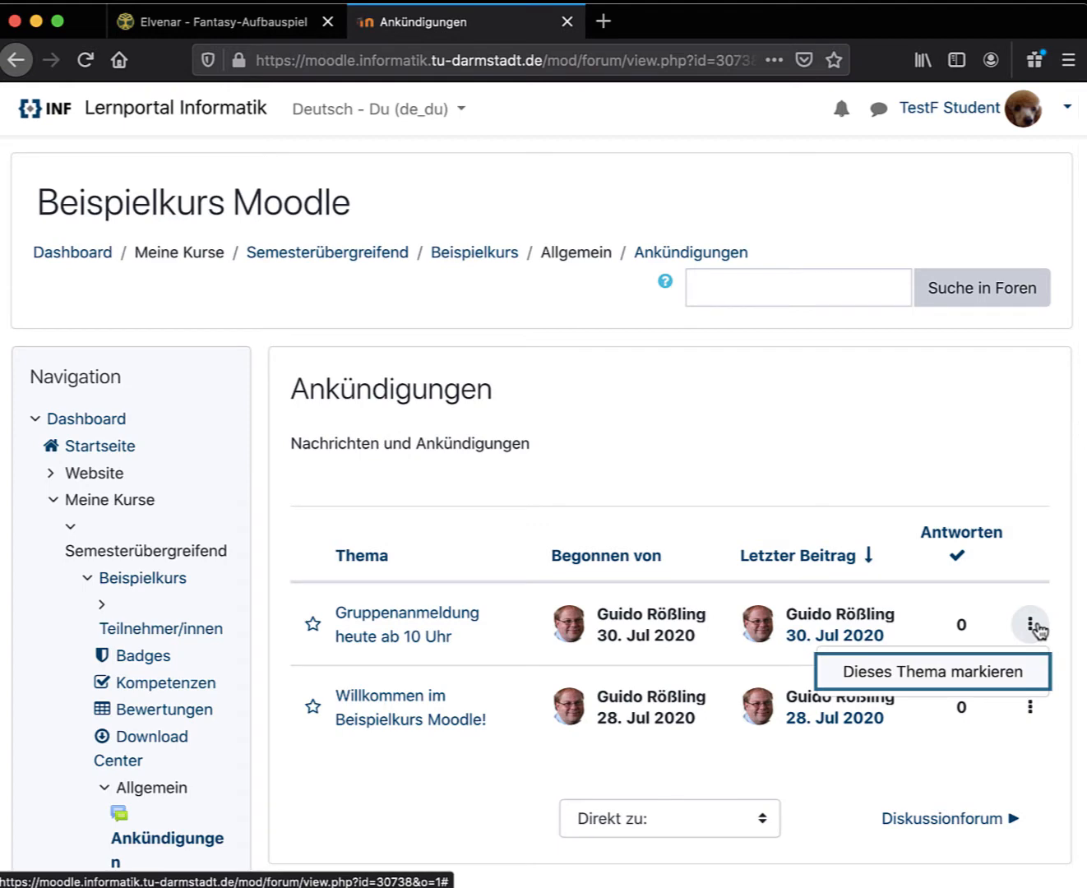
click(989, 680)
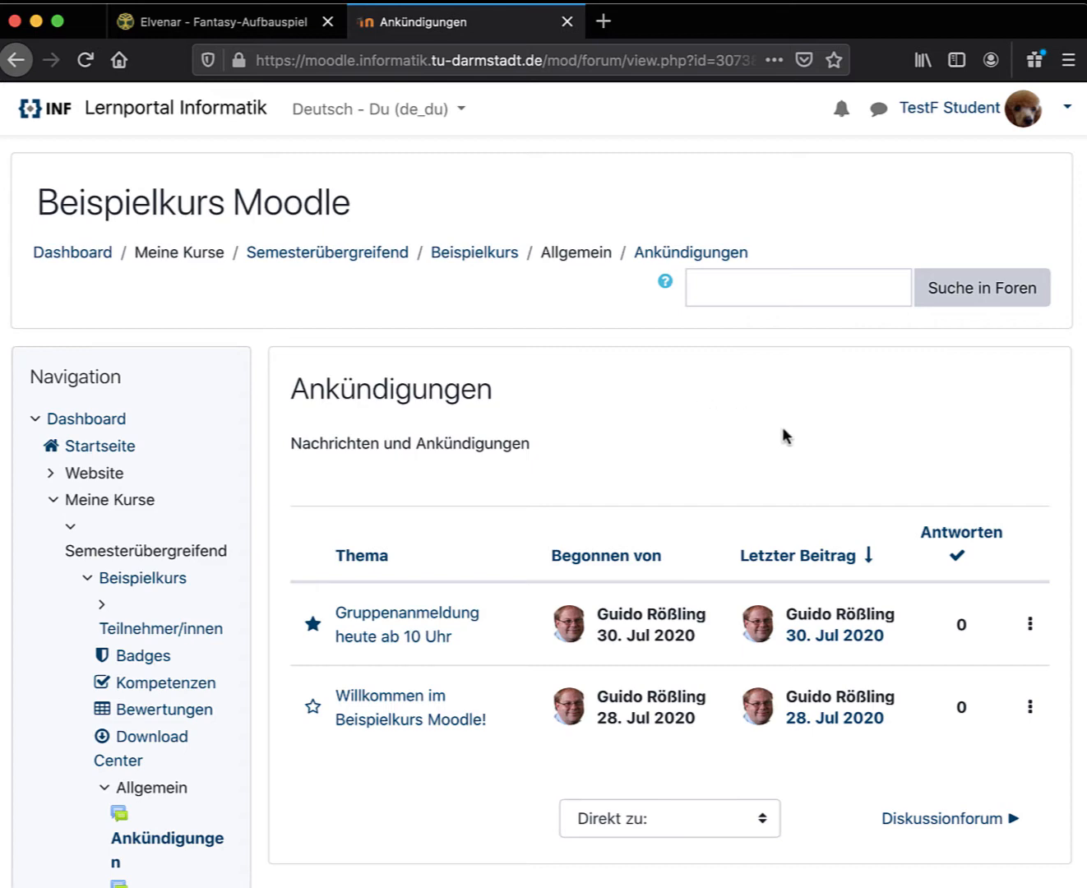
click(831, 557)
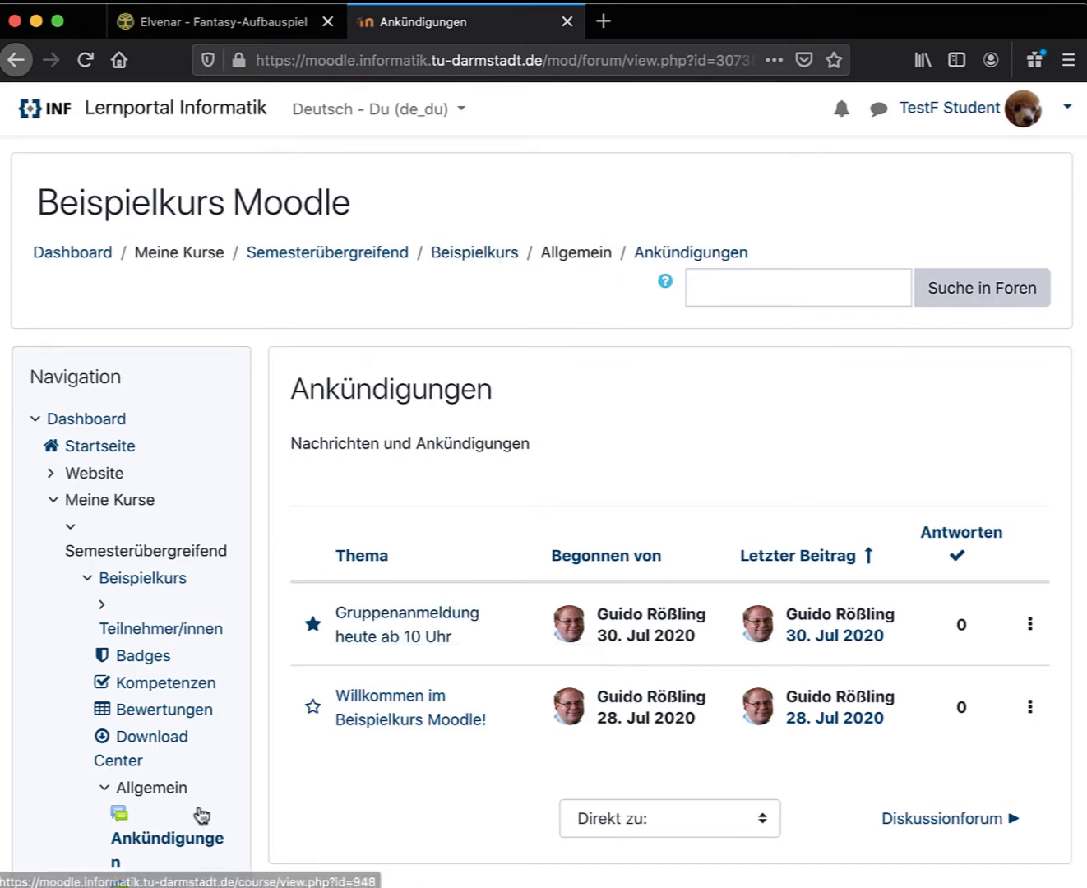
Step: Open the Diskussionforum of the course and sort its topics by replies, most replies first
scroll(55, 776, down, 4)
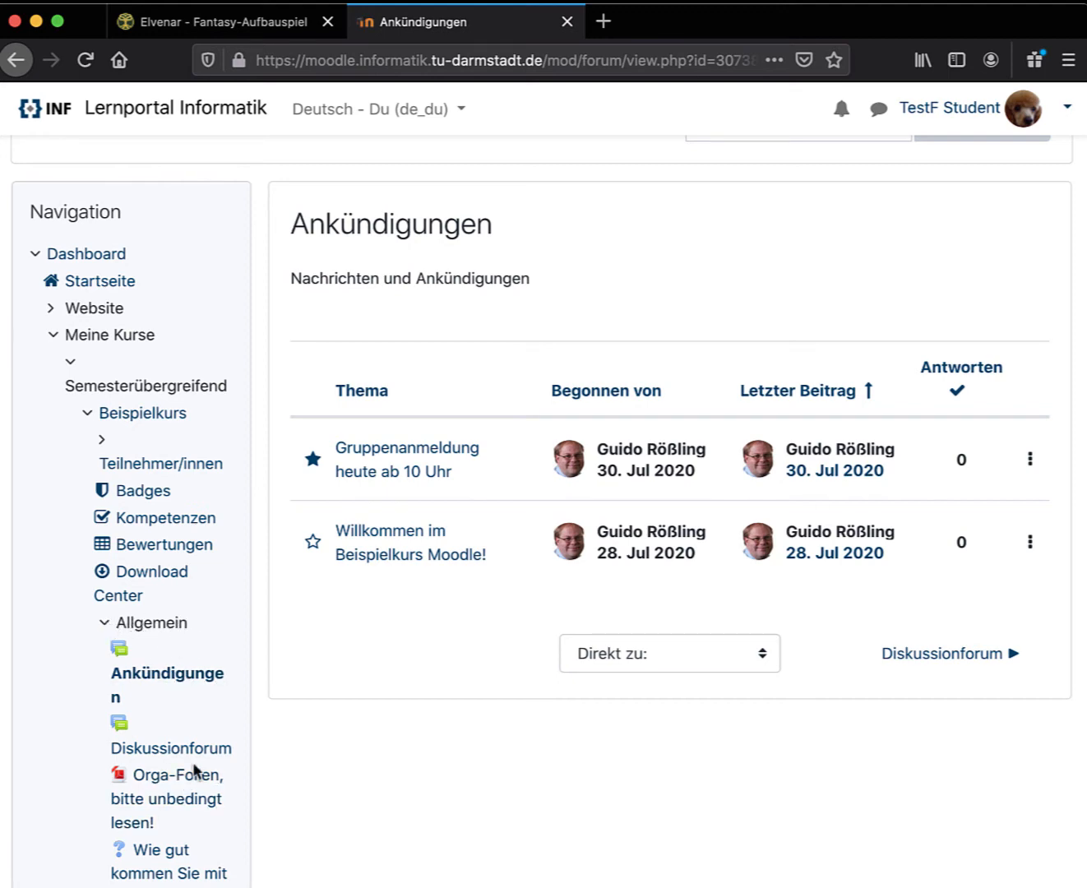
scroll(297, 707, down, 3)
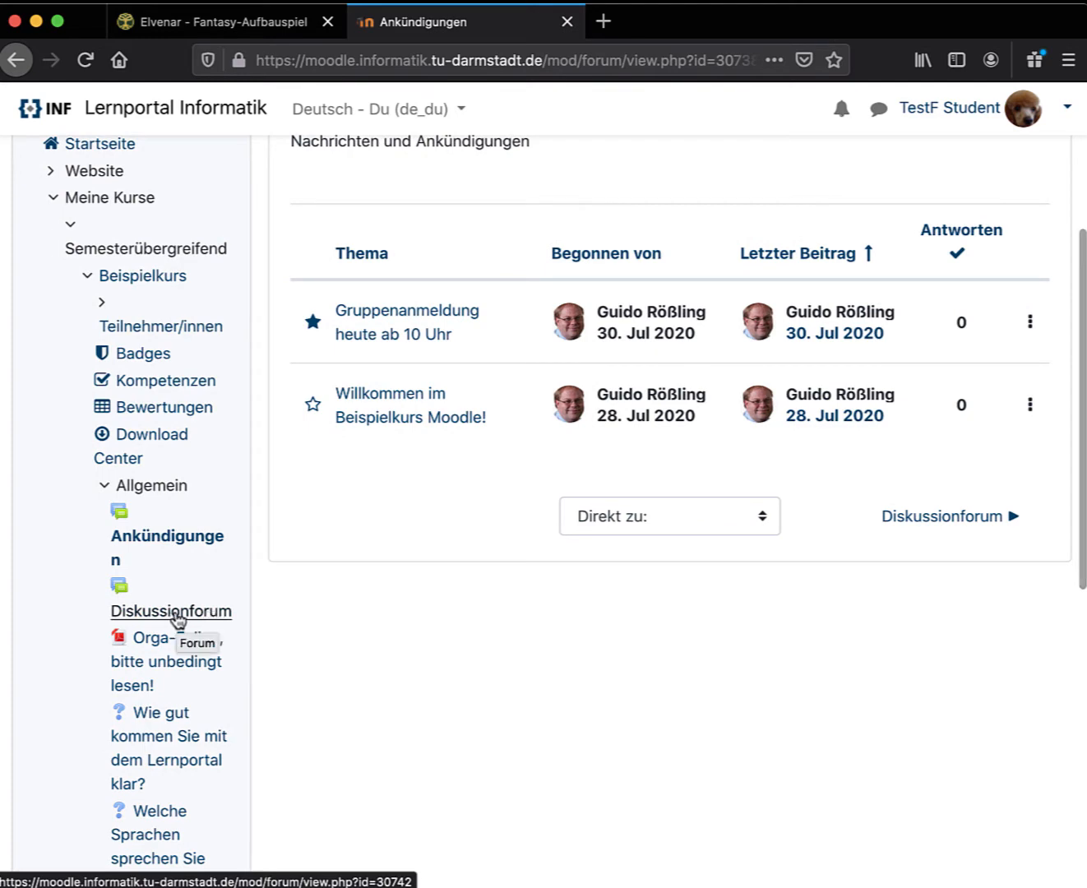
click(175, 612)
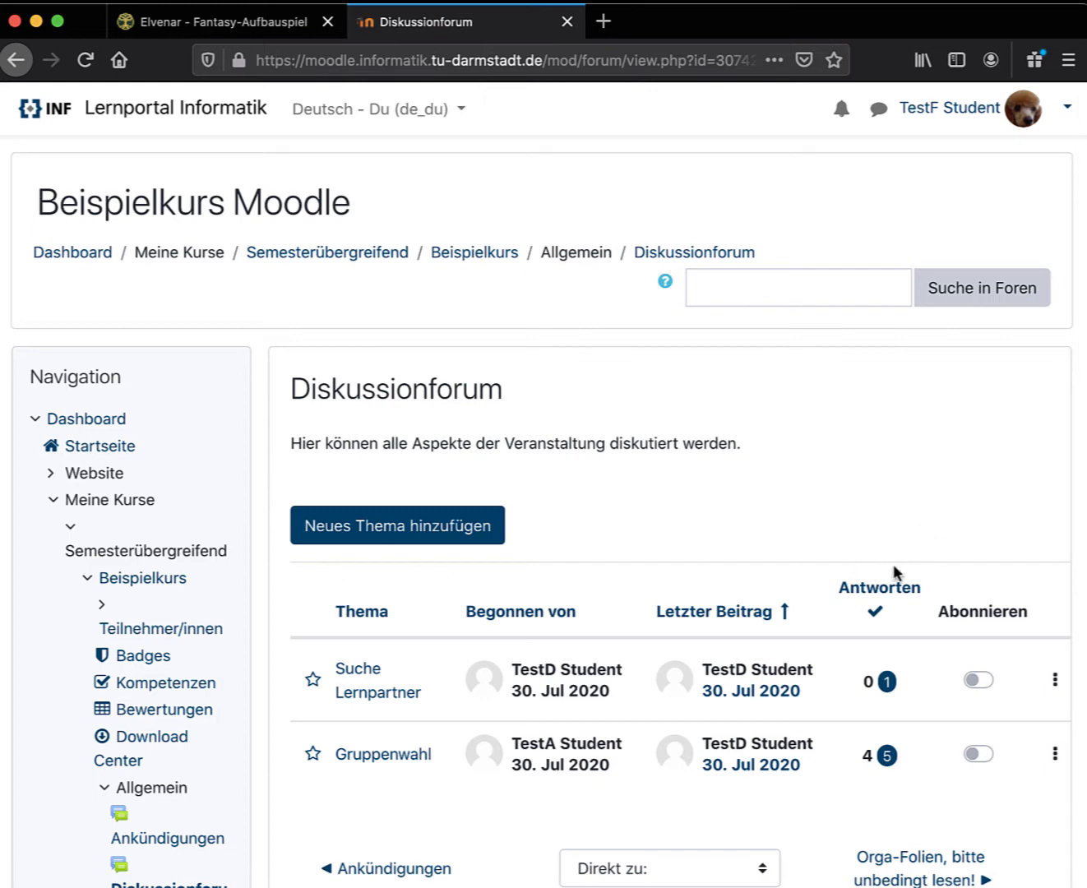
click(892, 592)
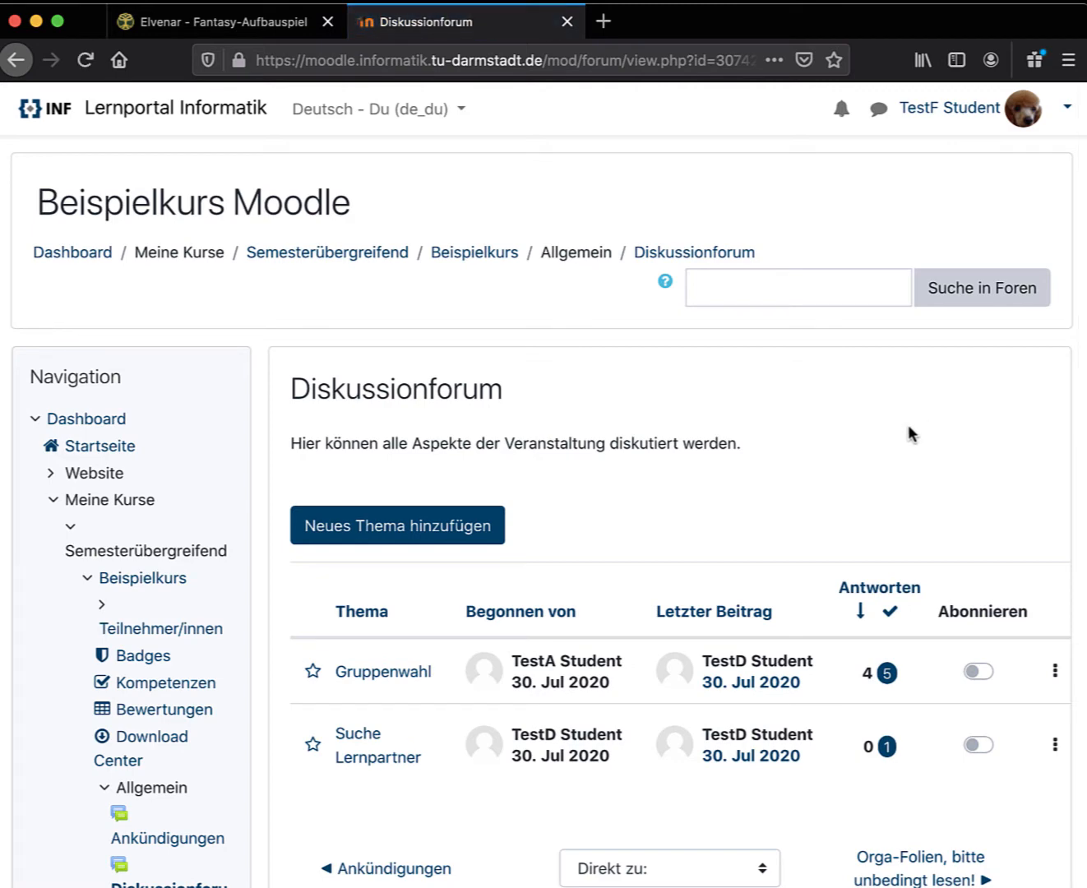
Step: Read through the Gruppenwahl discussion and its nested replies, and open the neighbouring Suche Lernpartner topic
scroll(908, 425, down, 2)
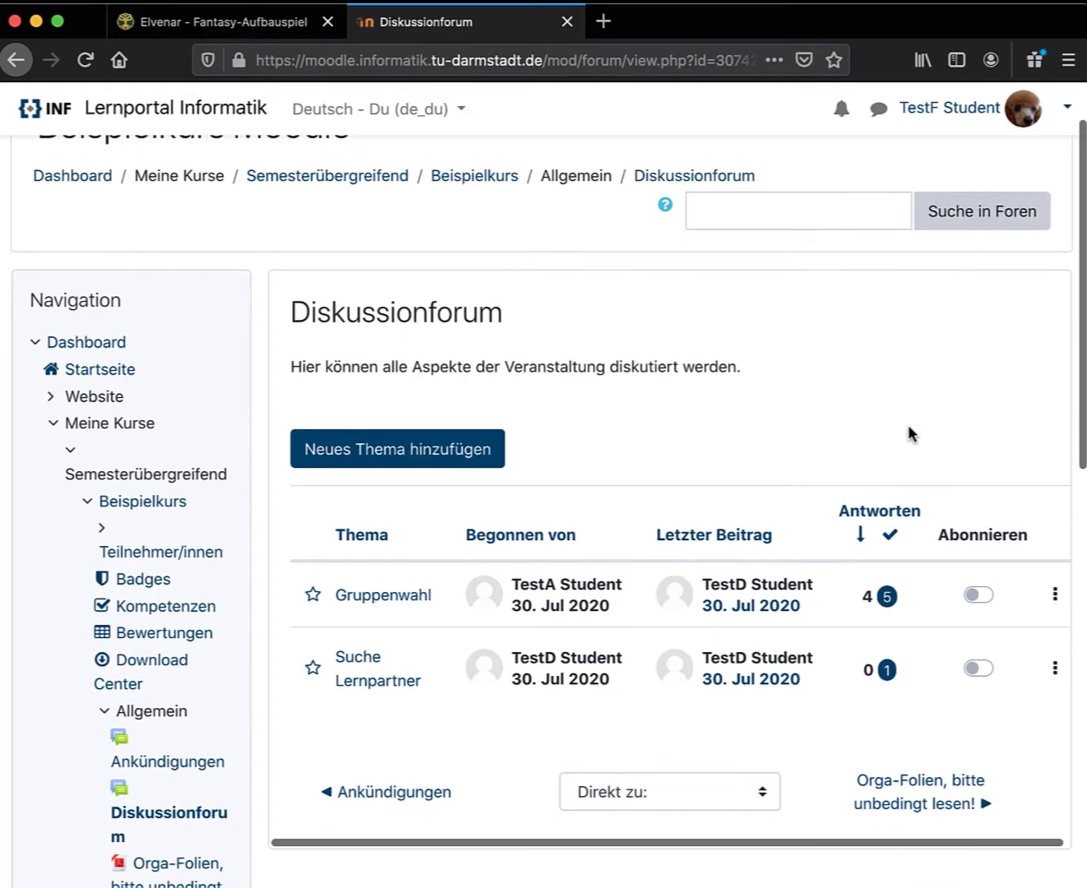
click(408, 601)
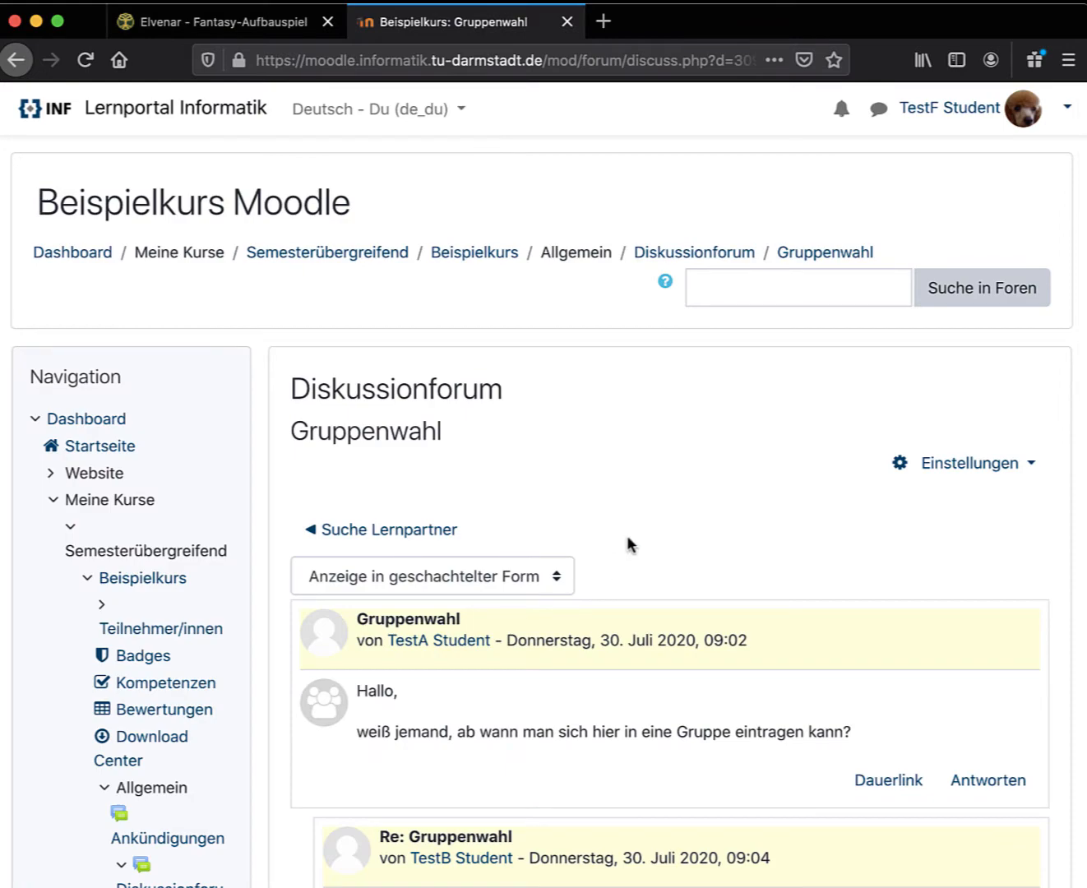
scroll(627, 535, down, 3)
scroll(628, 538, down, 10)
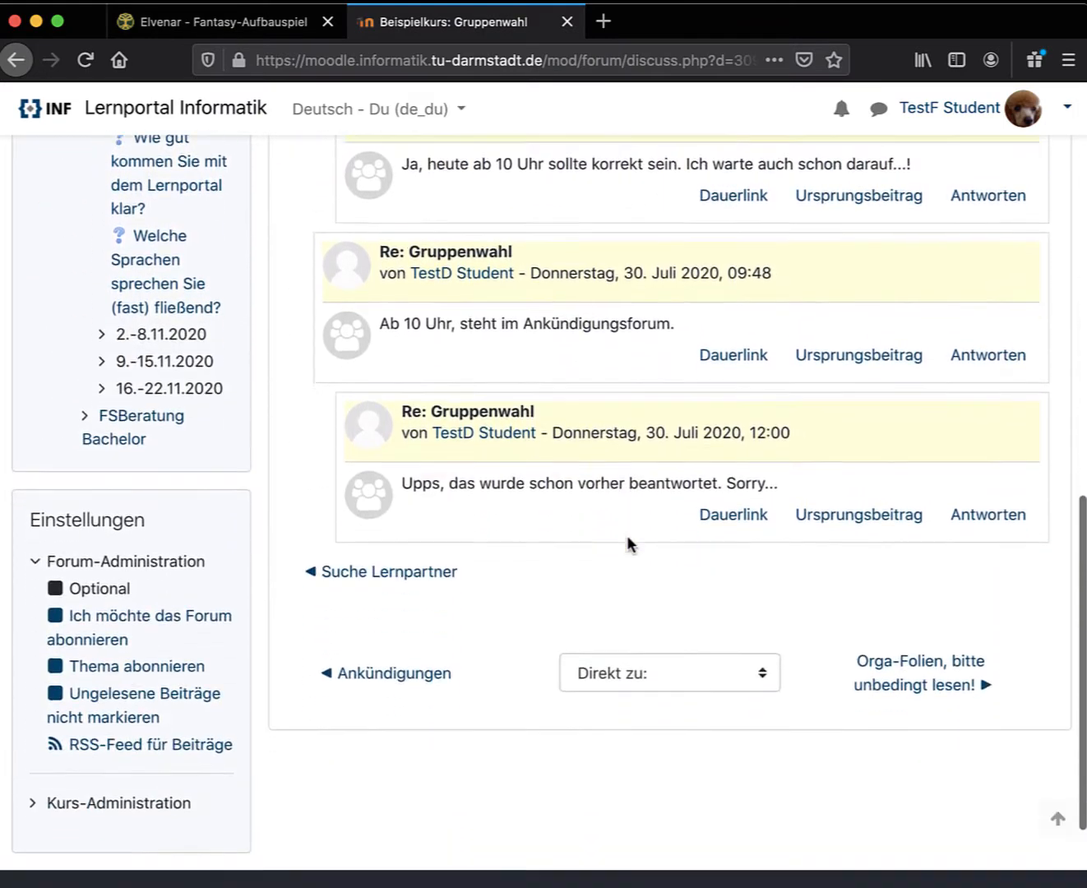
scroll(627, 534, up, 7)
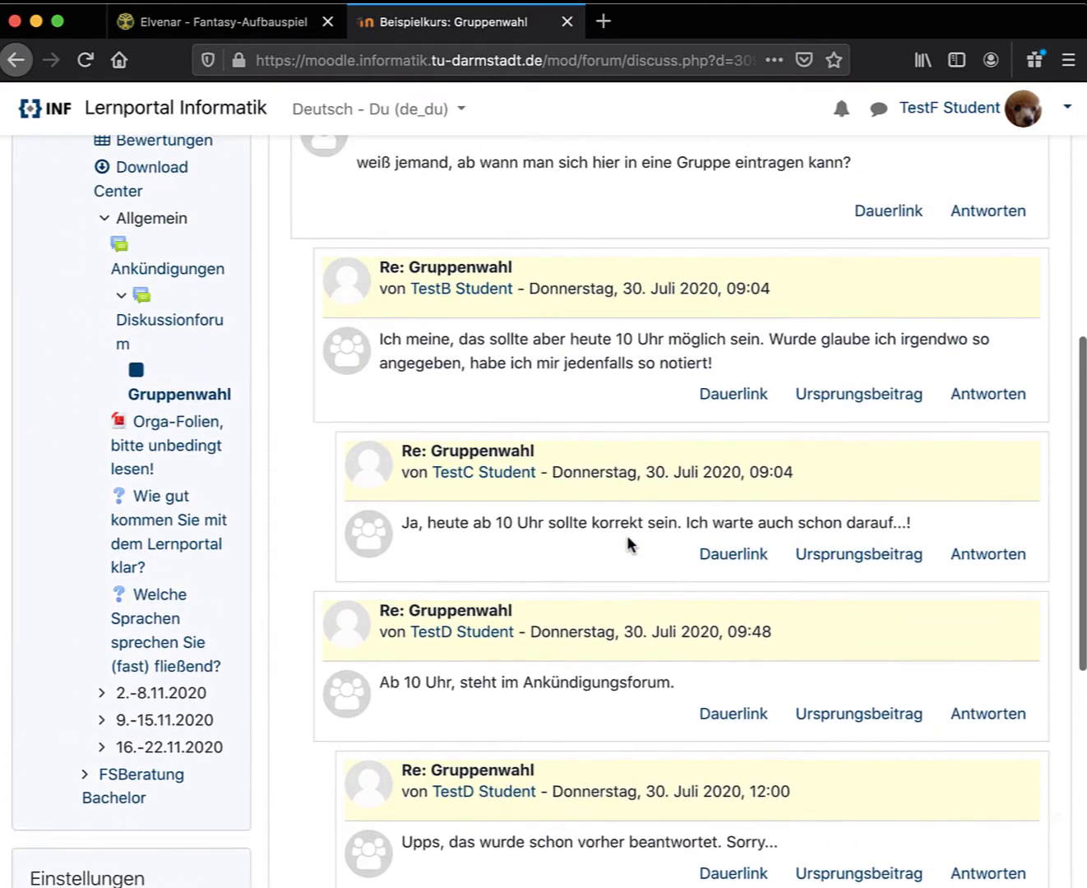
scroll(629, 543, up, 1)
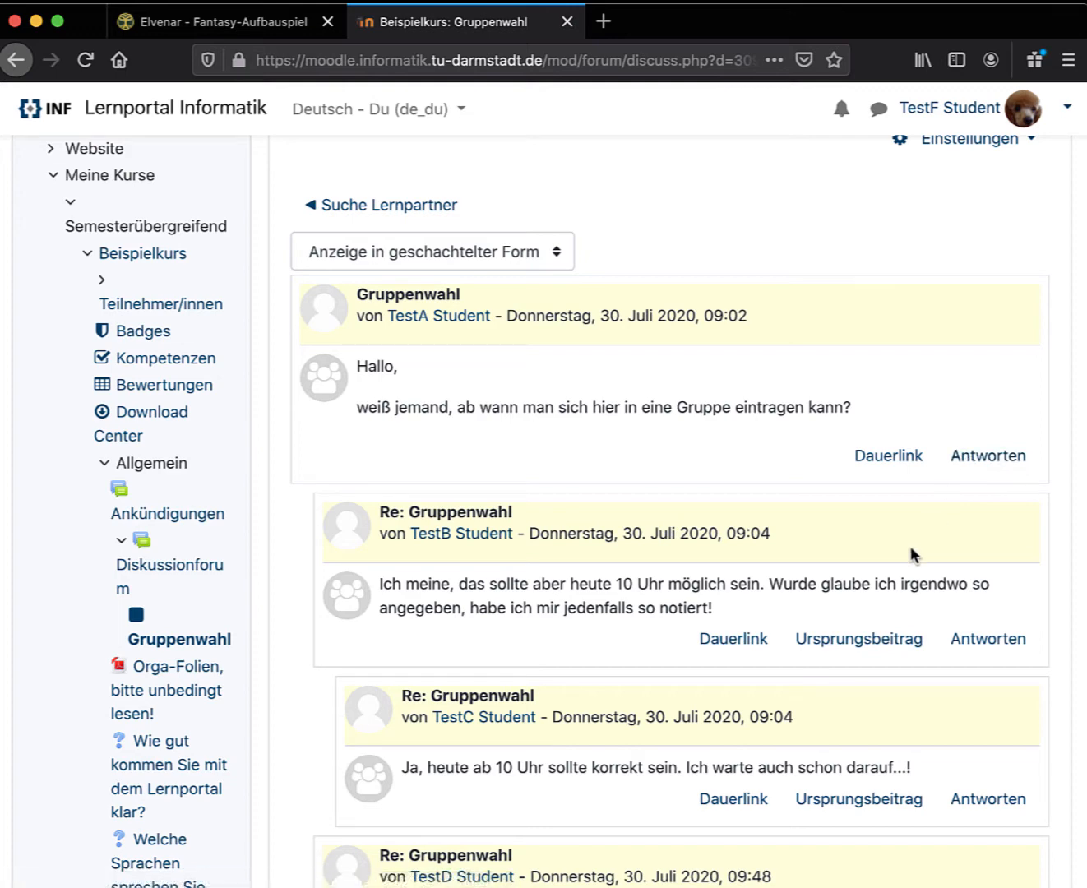
scroll(910, 556, up, 3)
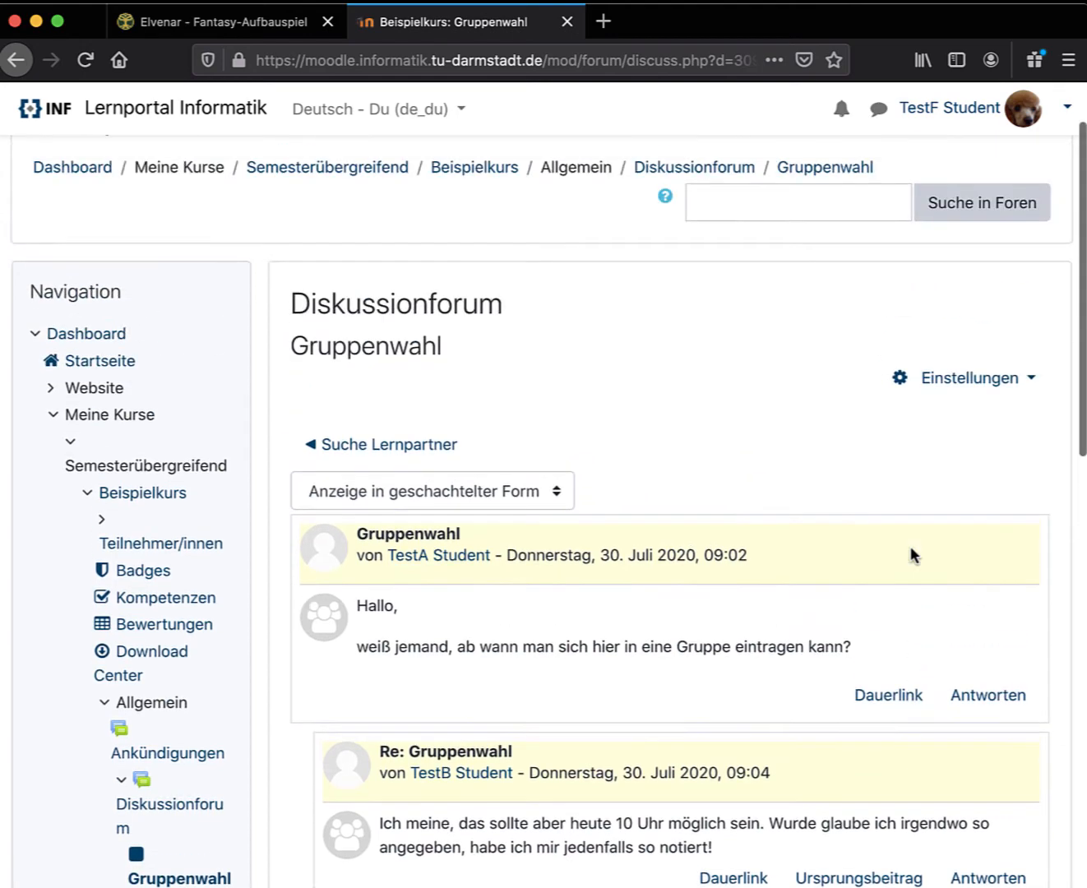
scroll(911, 555, down, 8)
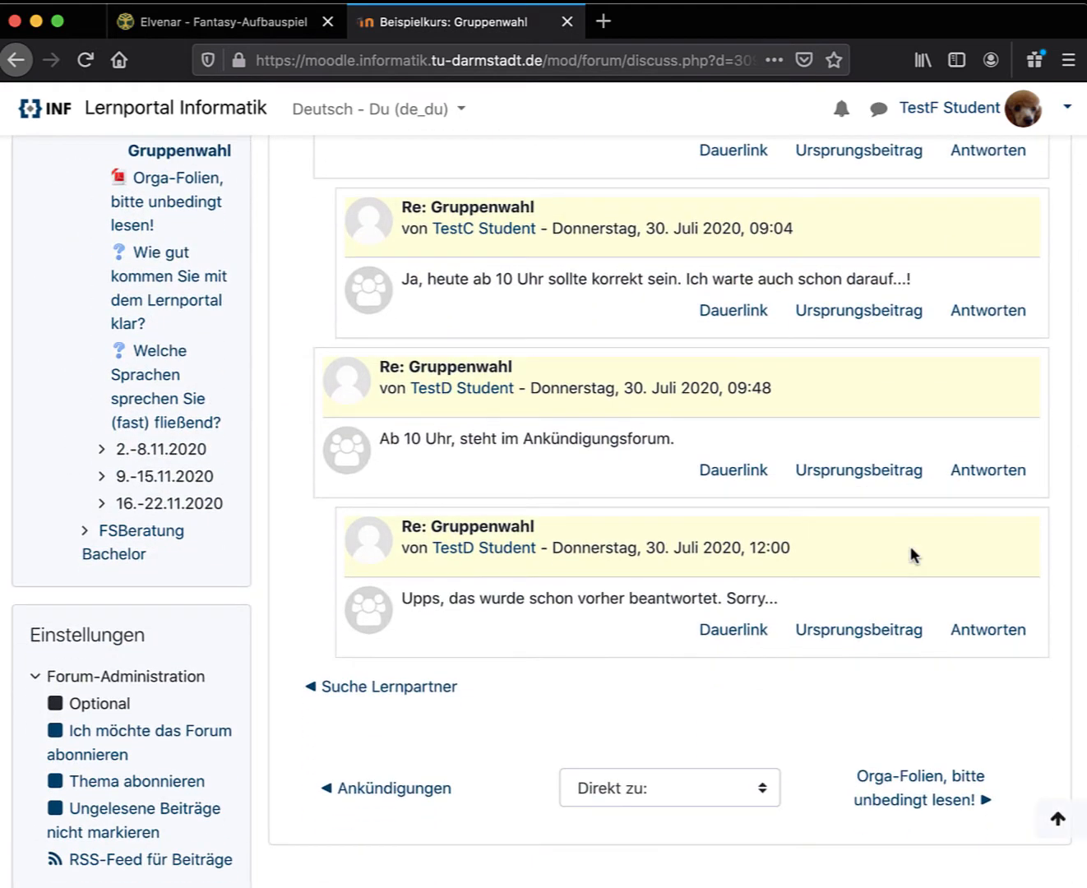
scroll(910, 546, up, 6)
scroll(910, 547, up, 2)
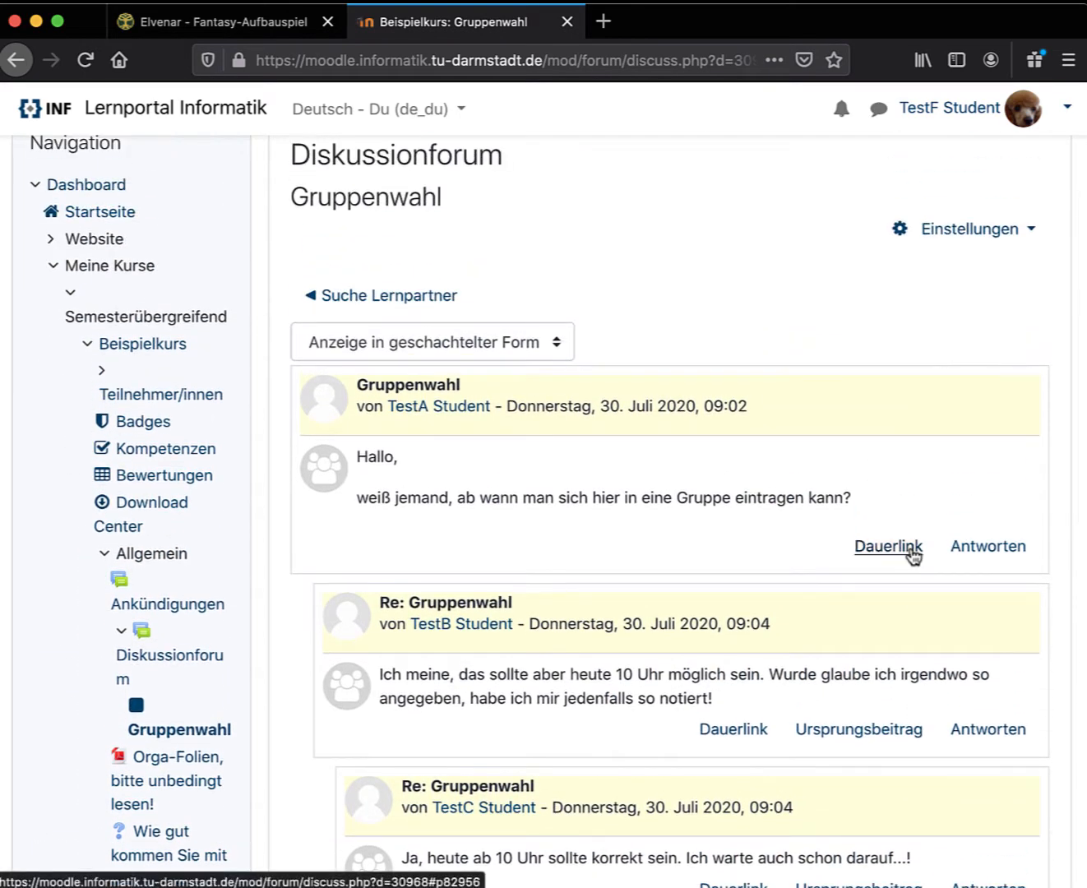
click(427, 301)
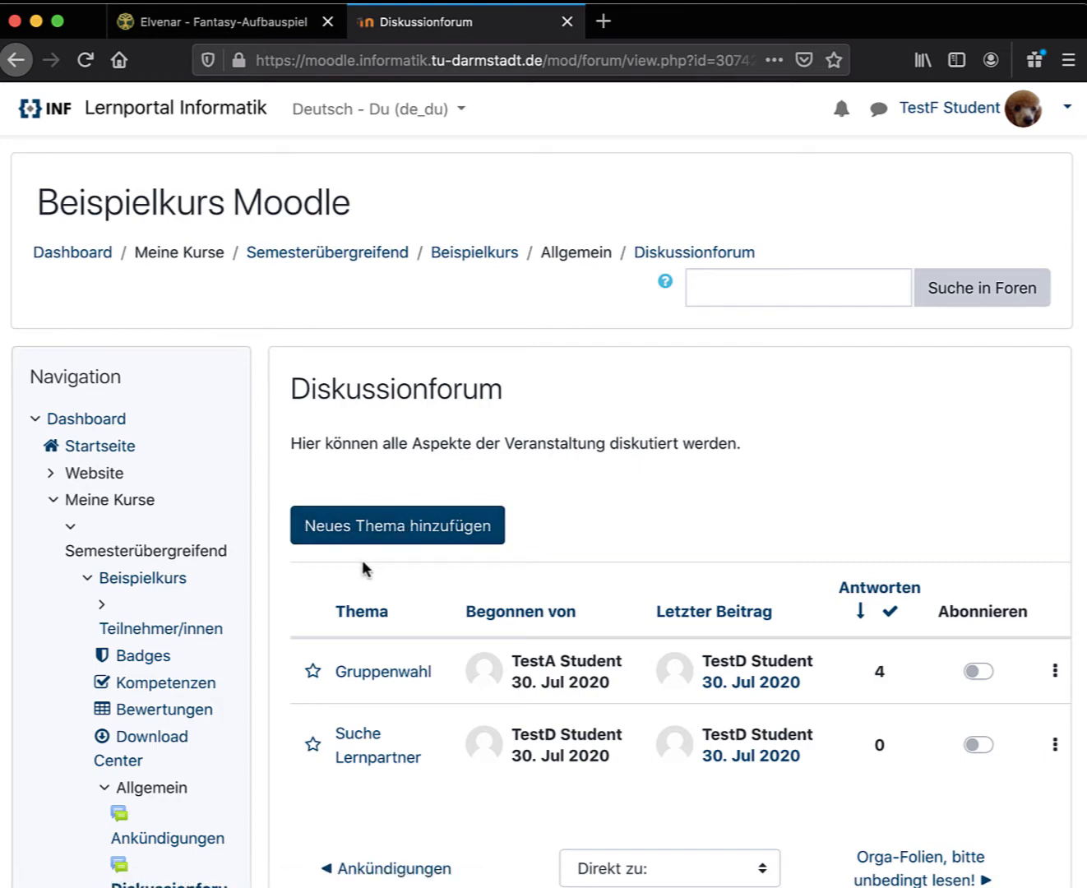
Step: Start a new topic in the Diskussionforum with the subject "Gruppeneintragung verpasst"
click(414, 527)
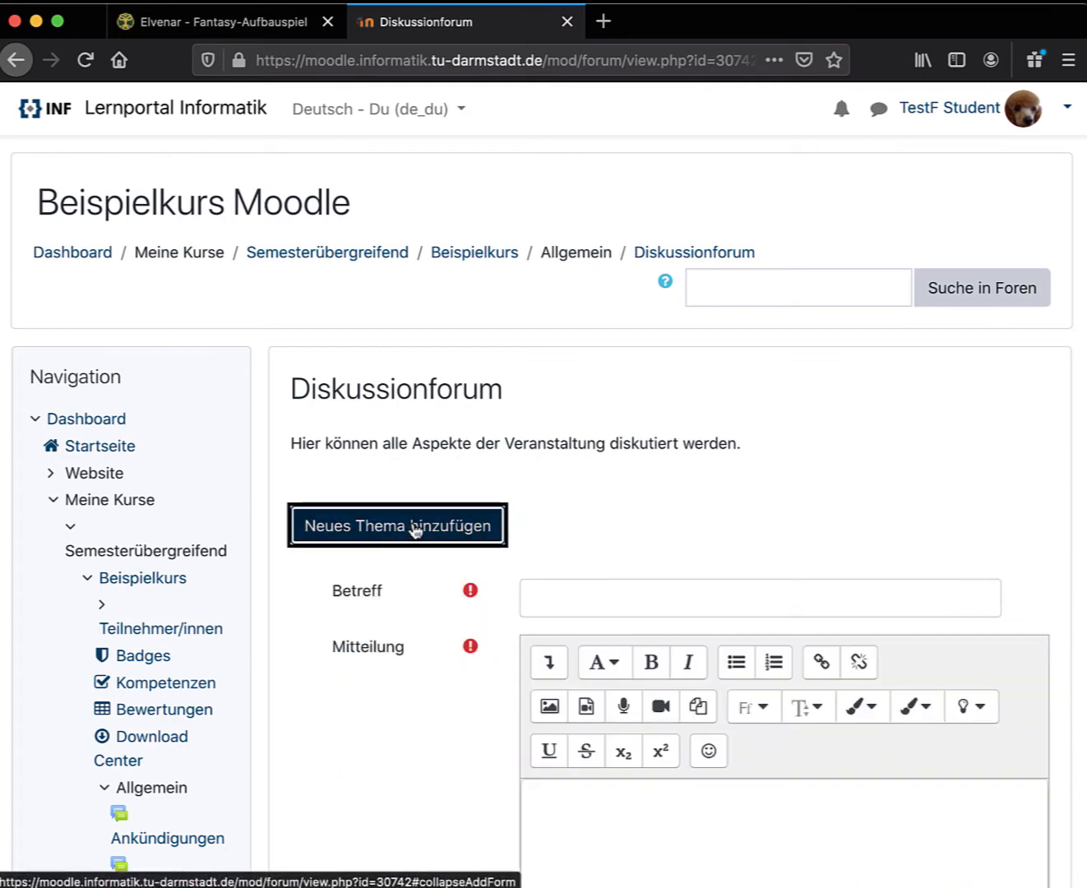
click(689, 604)
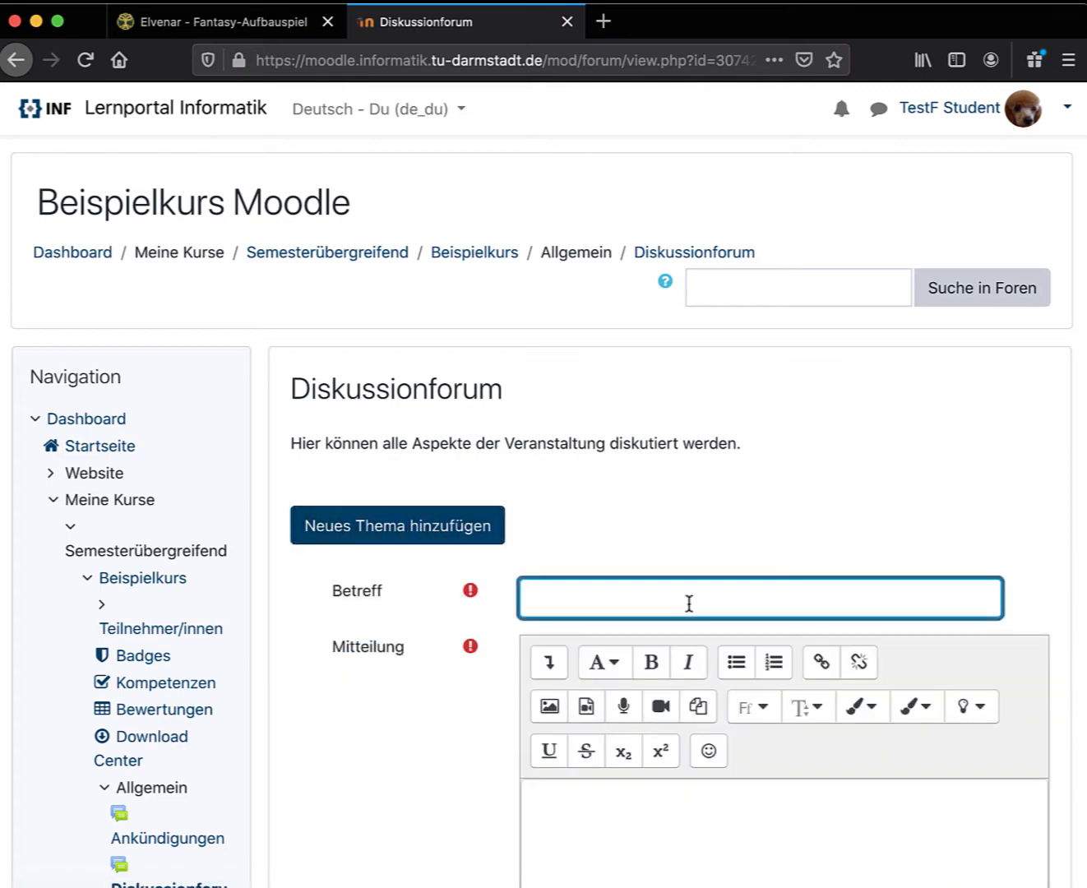
text(Gruppeneintragung verpasst)
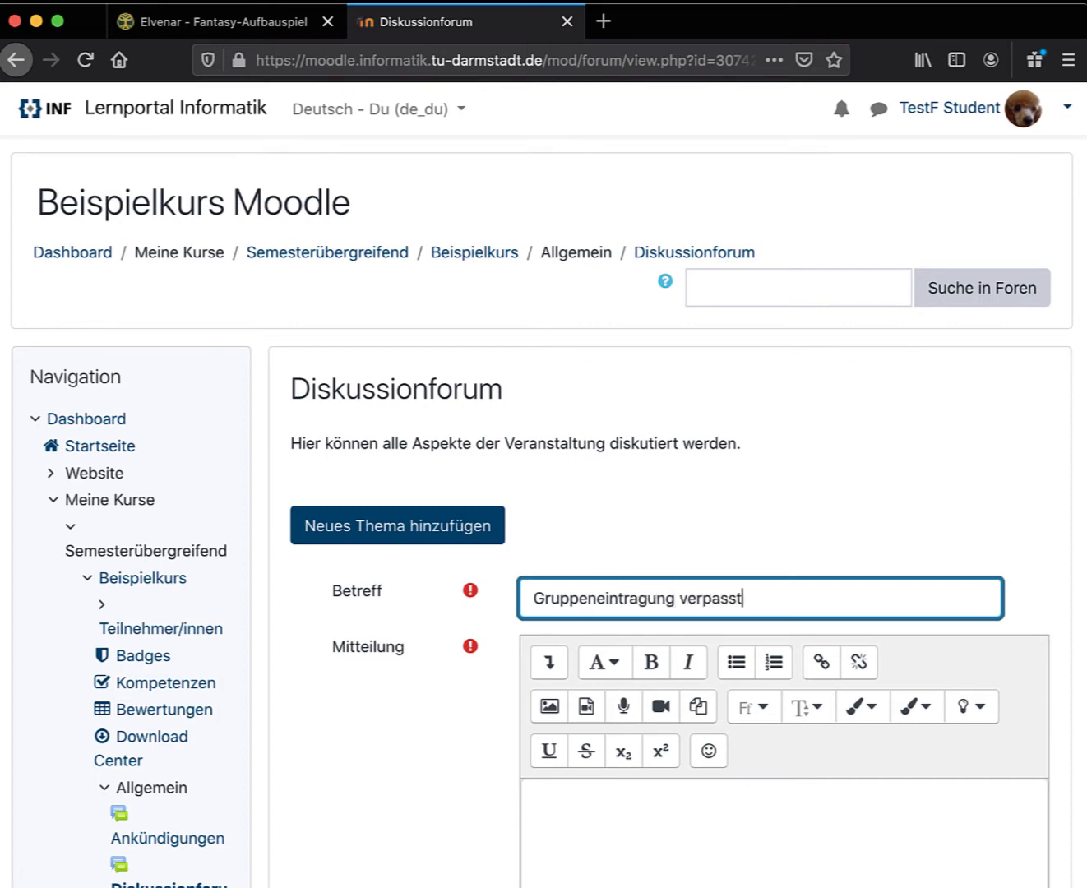
Step: Write the message "Ich glaube, ich habe die Gruppeneintragung verpasst, was kann ich nun tun?" for the new topic
key(Tab)
key(Tab)
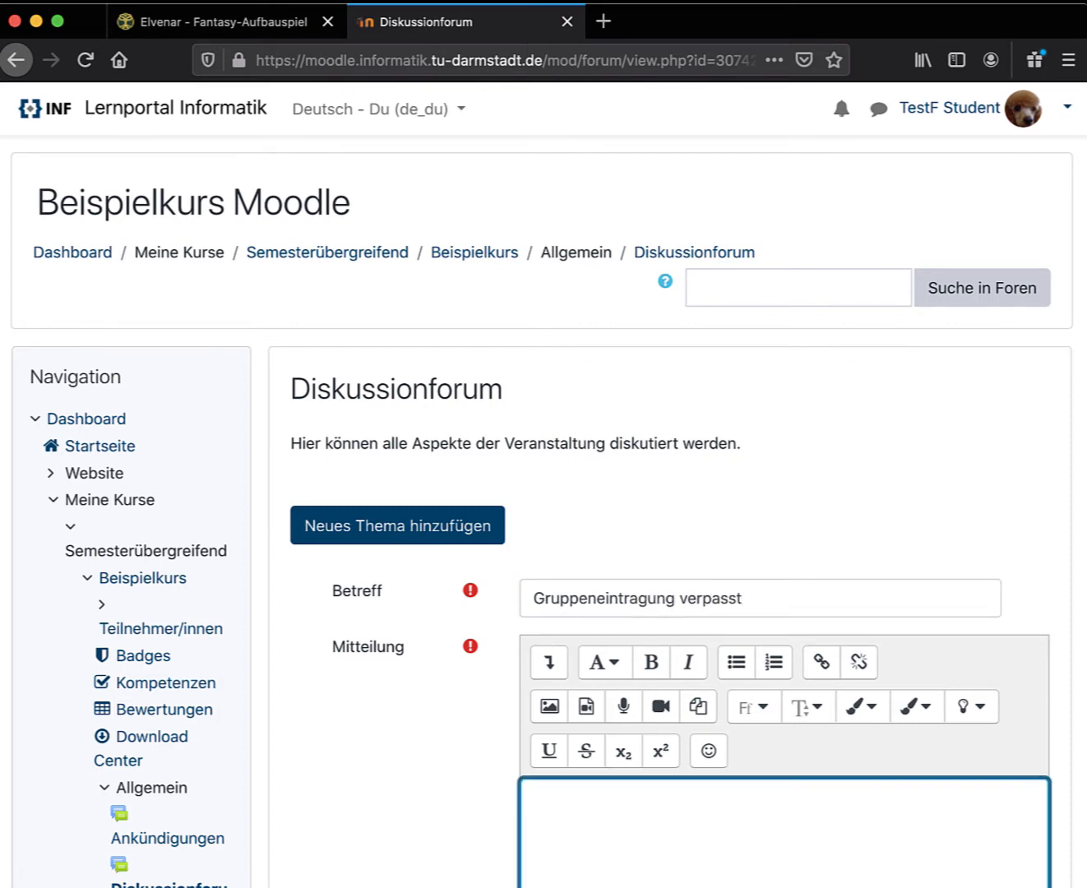
text(Ich glaube, ich)
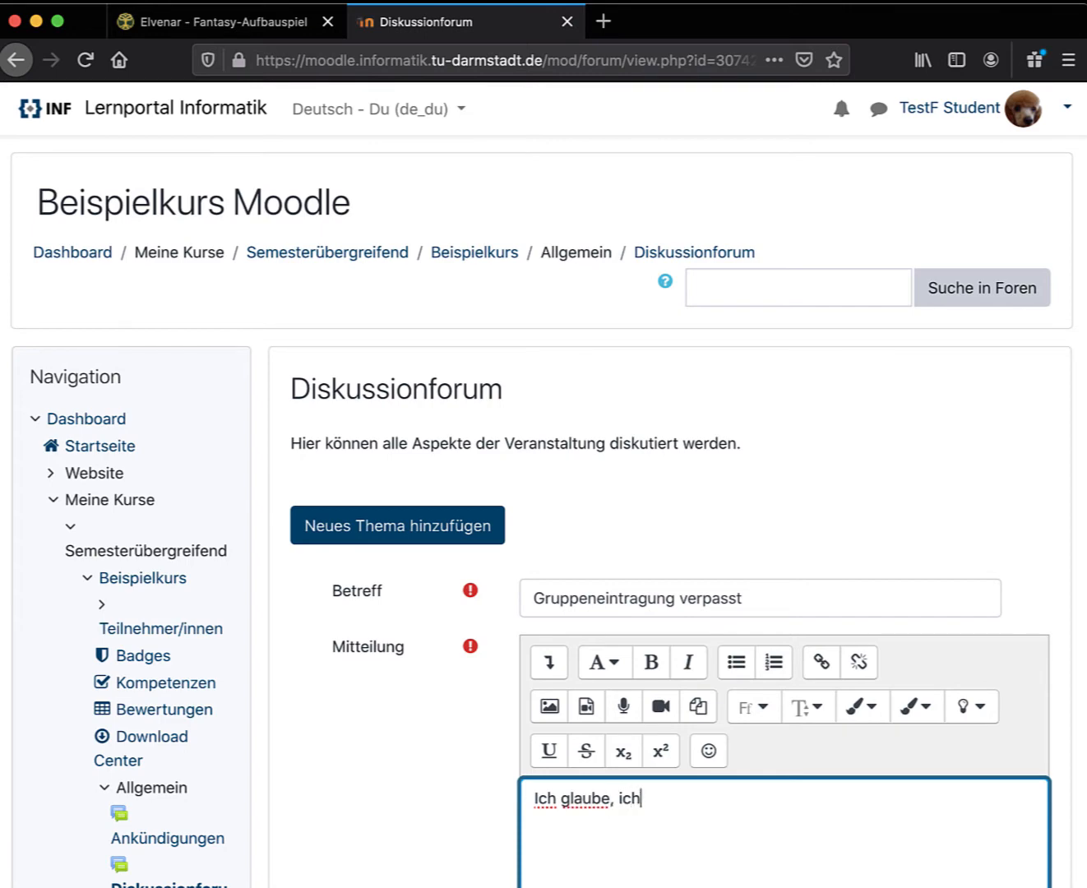
text( habe die Gruppe)
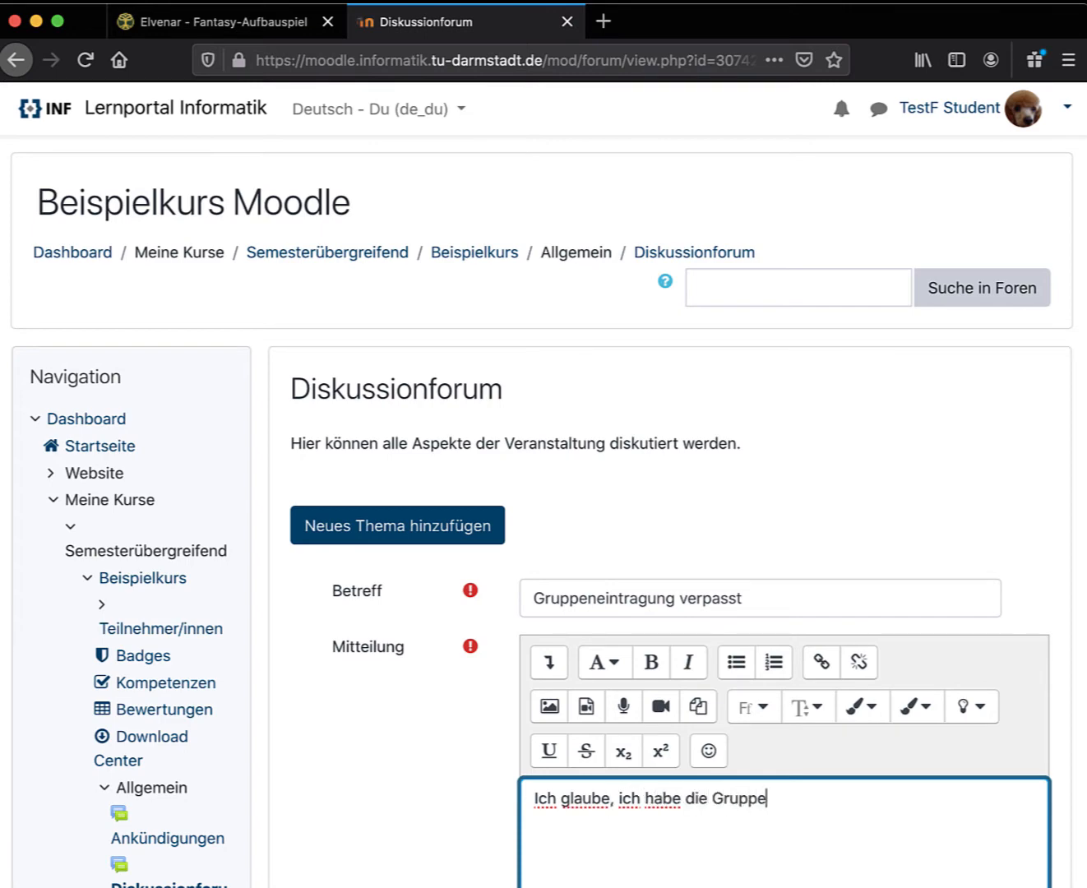
text(neintragung verpasst, was kann ich nun tun?)
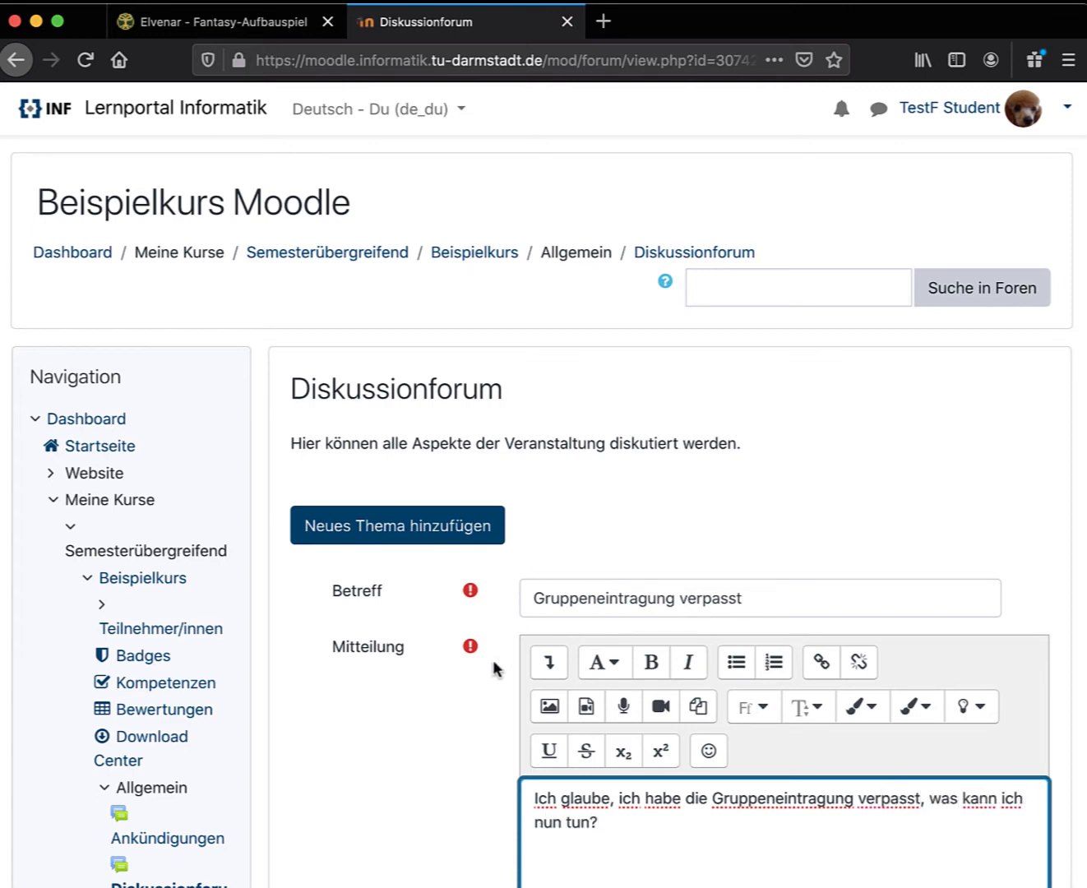
Step: Try bold and italic formatting on "nun tun" in the message and remove both formats again
scroll(444, 719, down, 3)
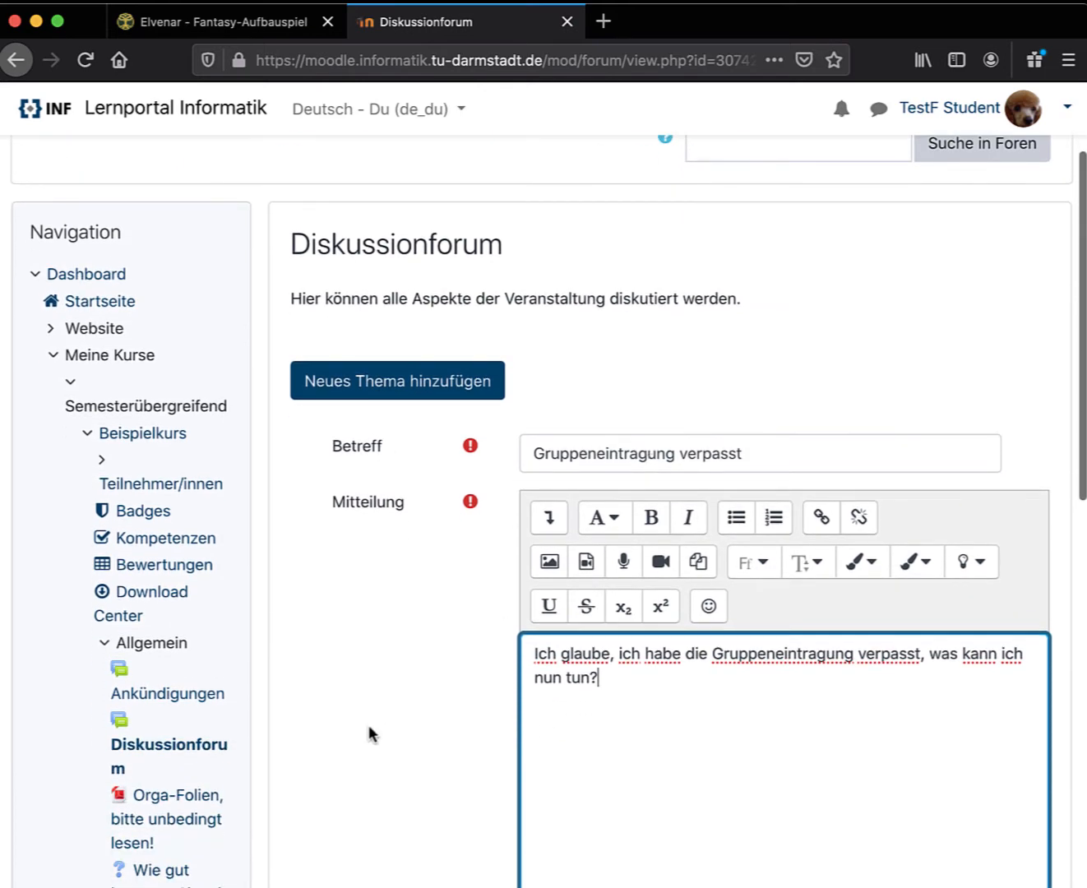
scroll(369, 724, down, 2)
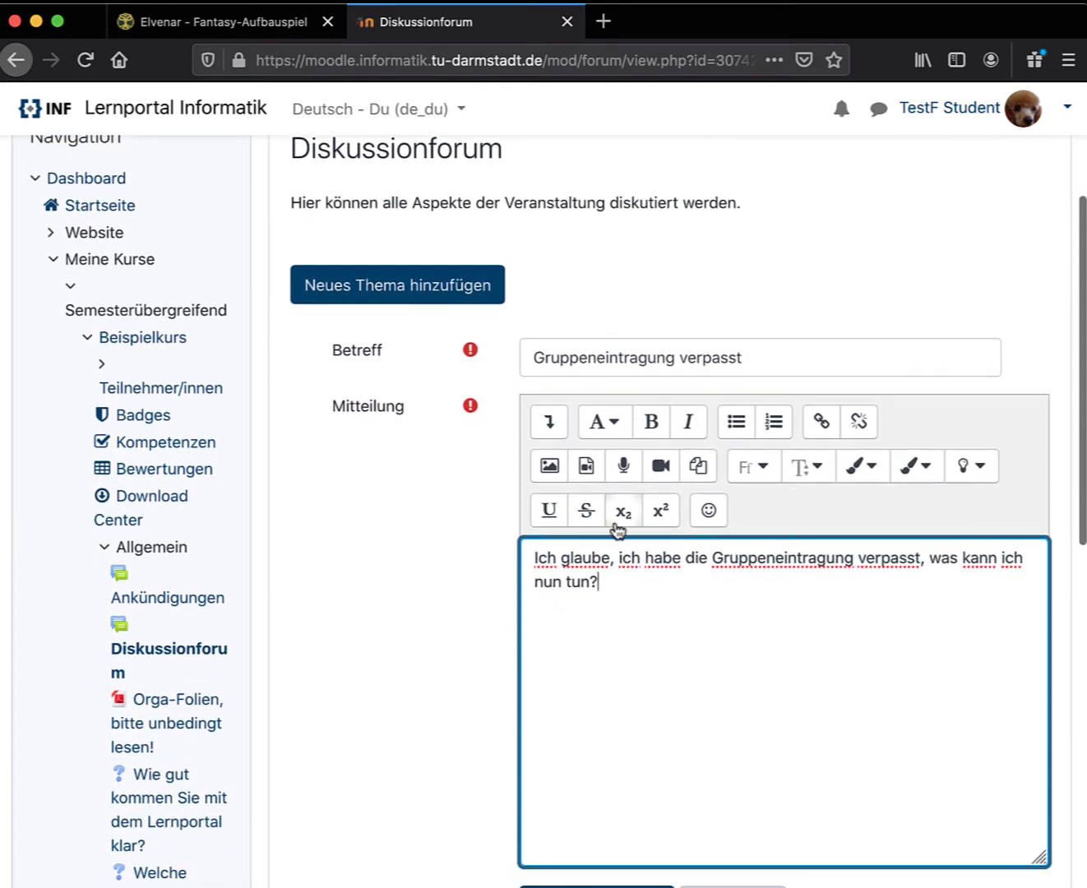
drag(540, 583, 591, 581)
click(653, 426)
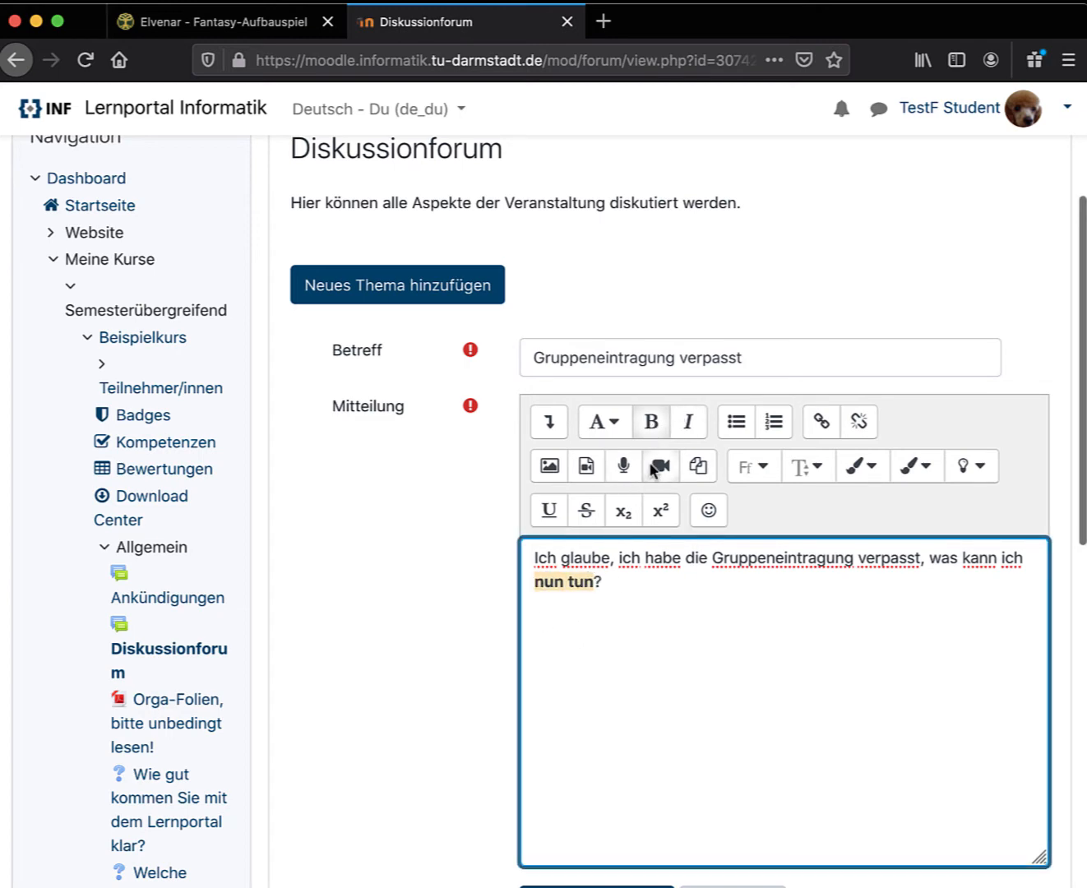
click(695, 430)
click(658, 426)
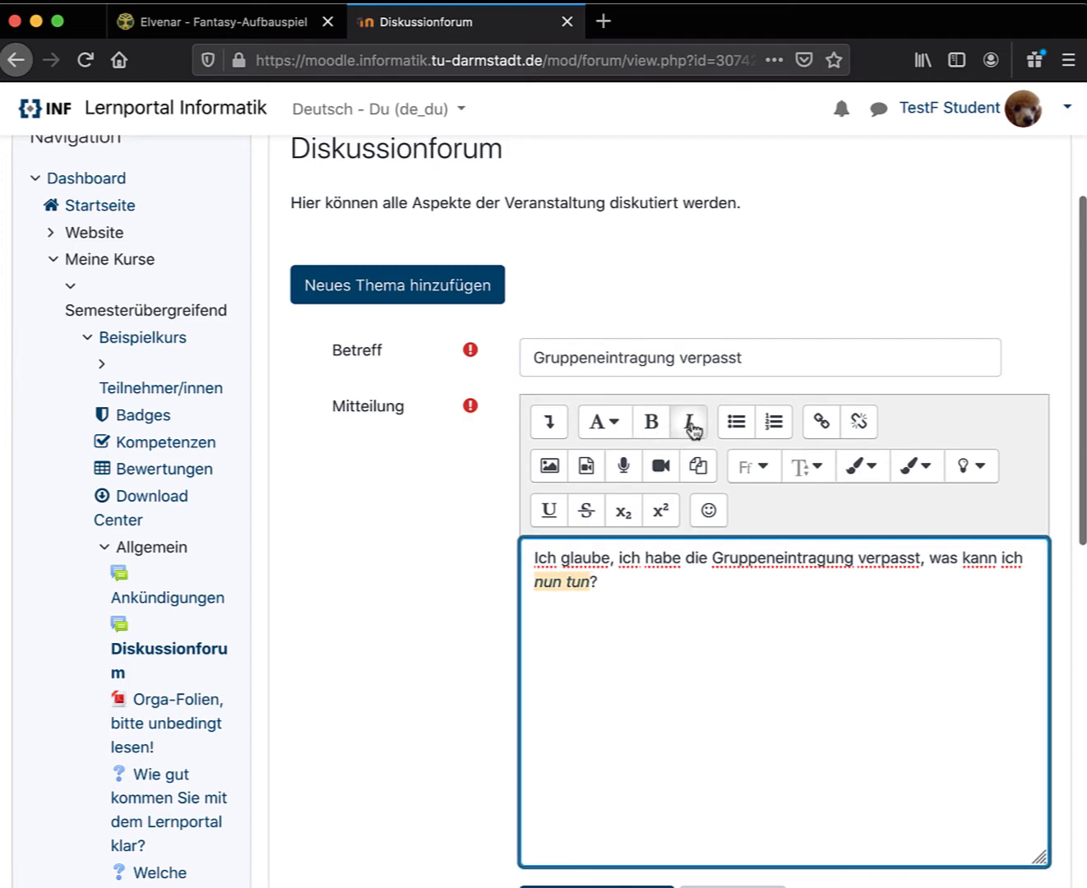
click(693, 428)
Step: Submit the new topic and check its entry in the Diskussionforum's topic list
scroll(439, 736, down, 4)
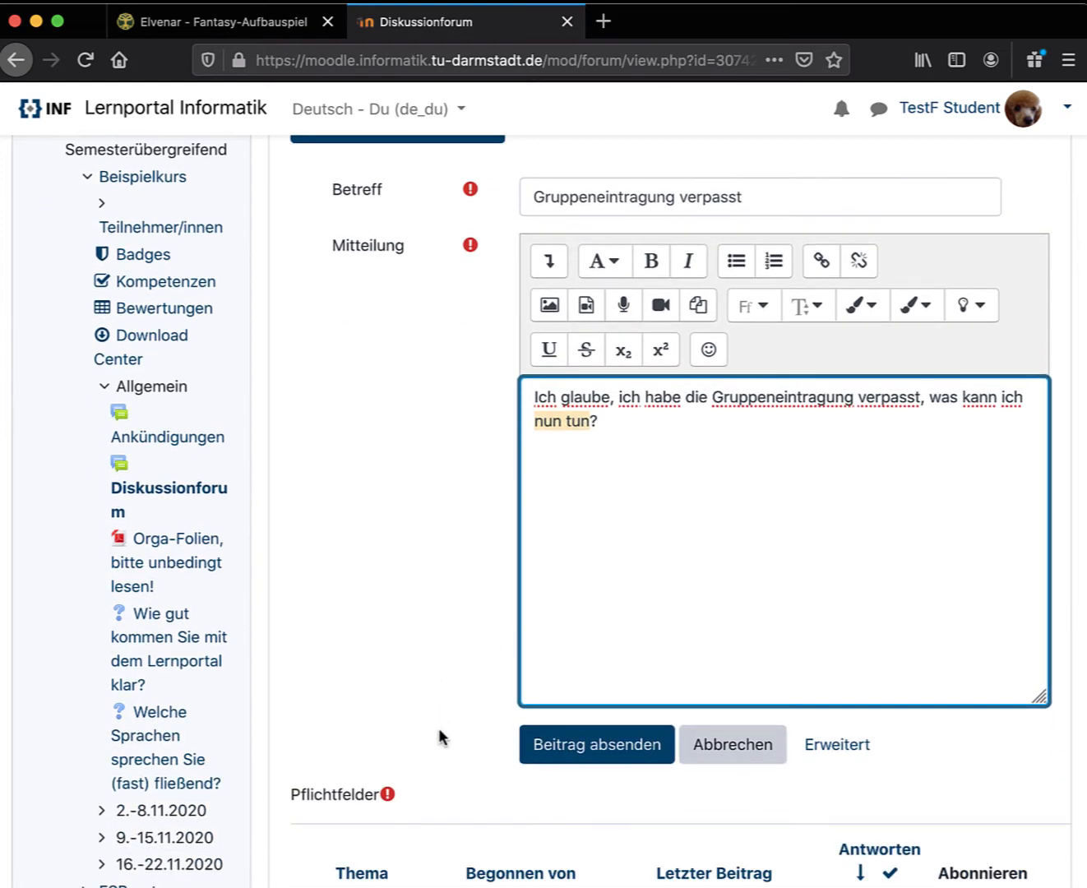
click(614, 750)
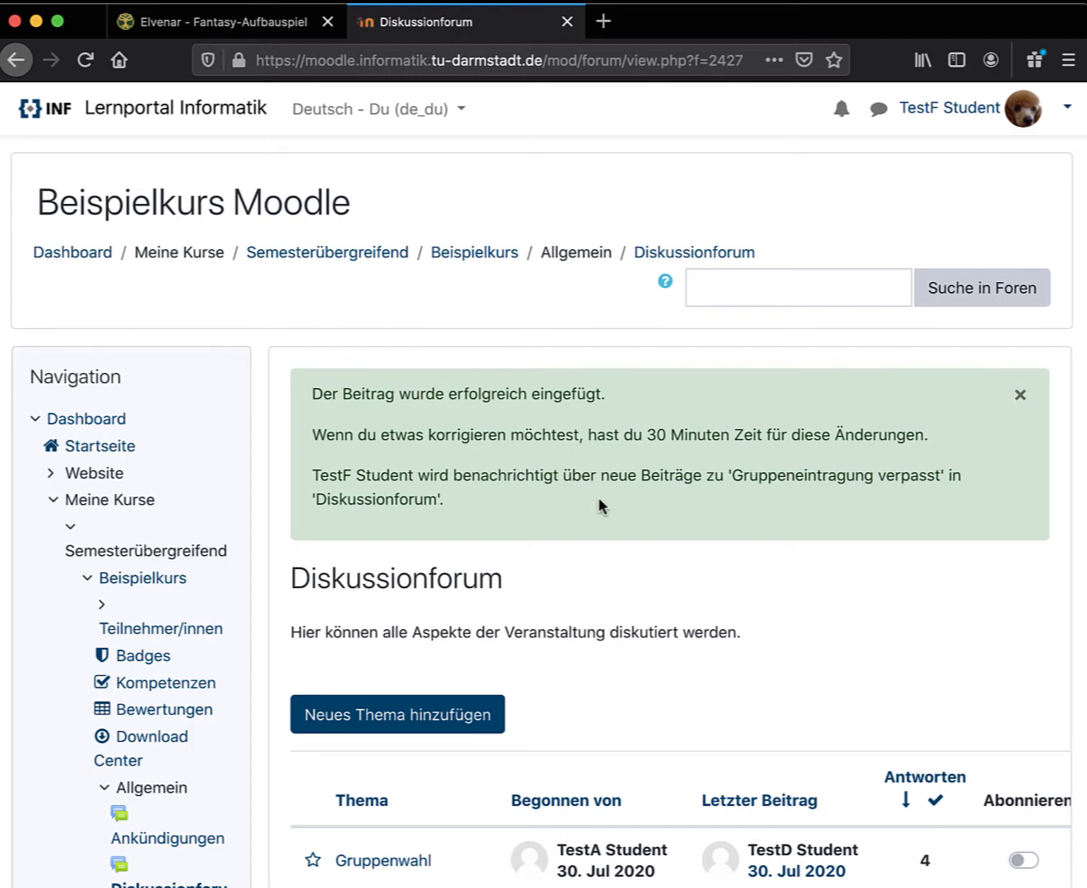
scroll(598, 503, down, 5)
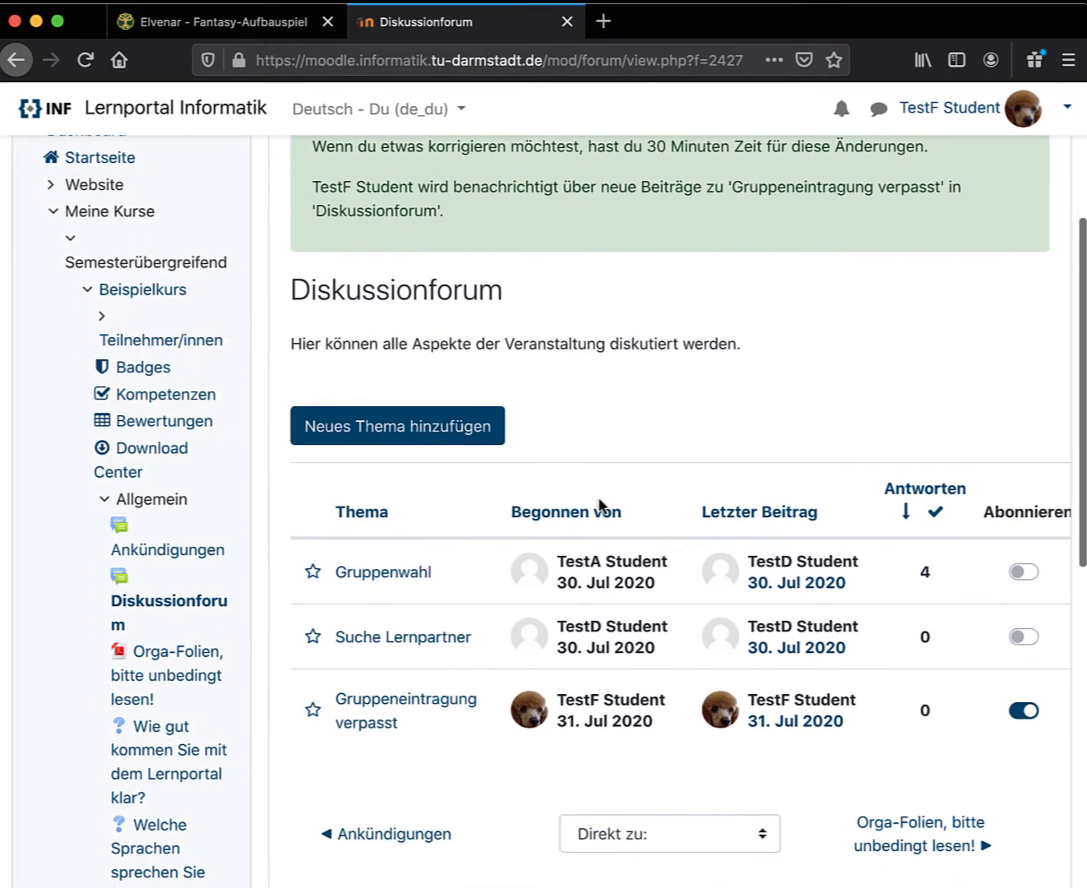
scroll(598, 497, down, 2)
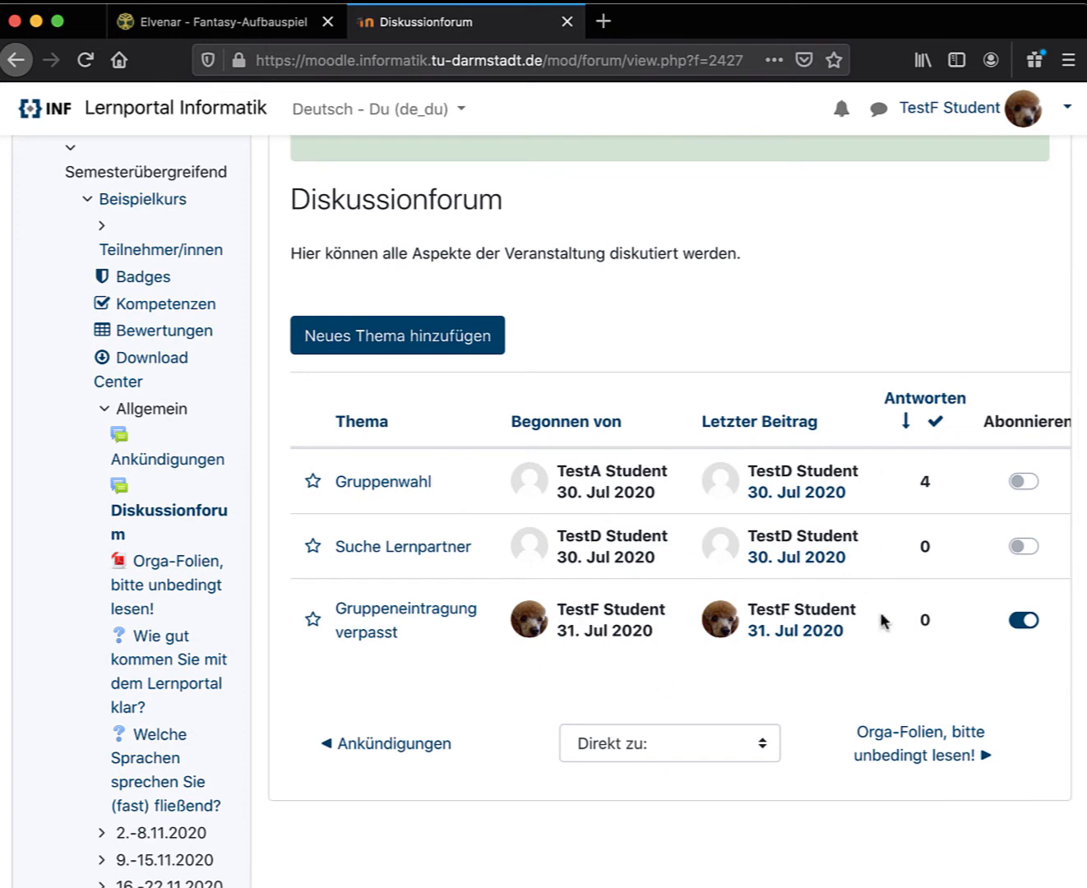
Step: Sort the forum topics by last post, newest first, and view their subscription settings
click(772, 430)
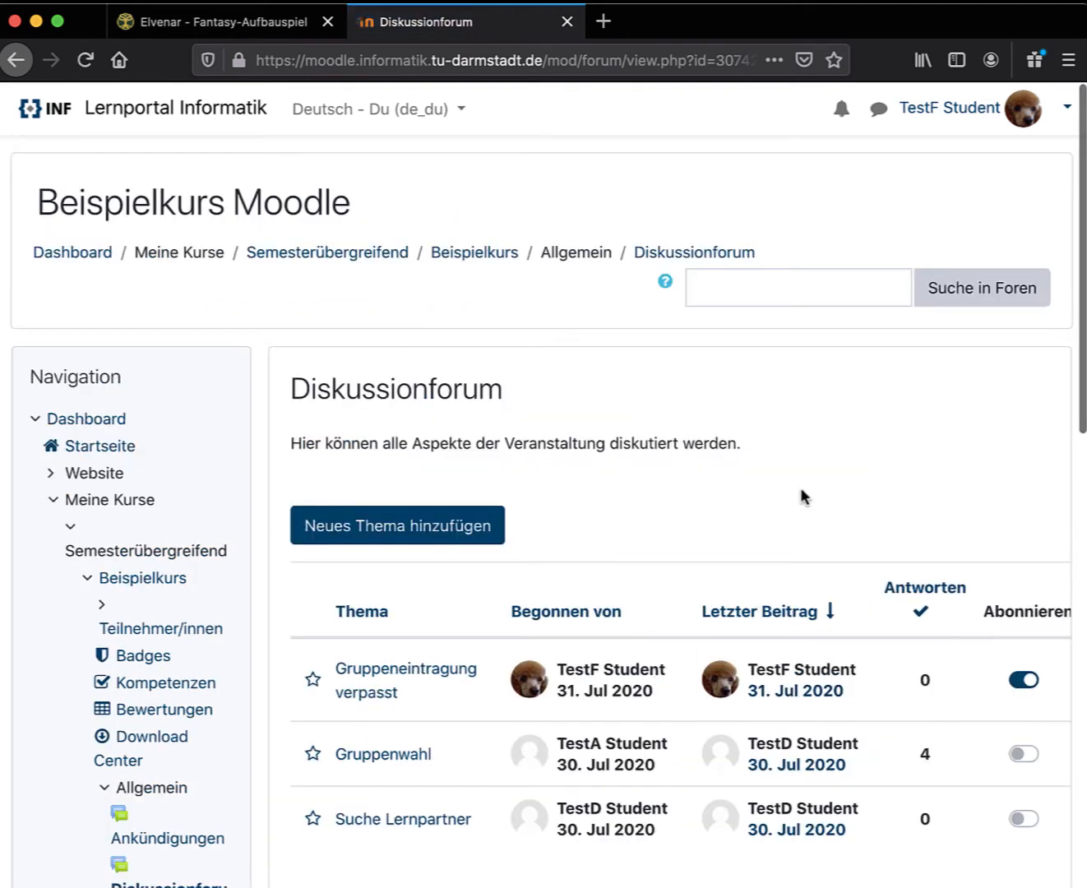
scroll(801, 487, right, 2)
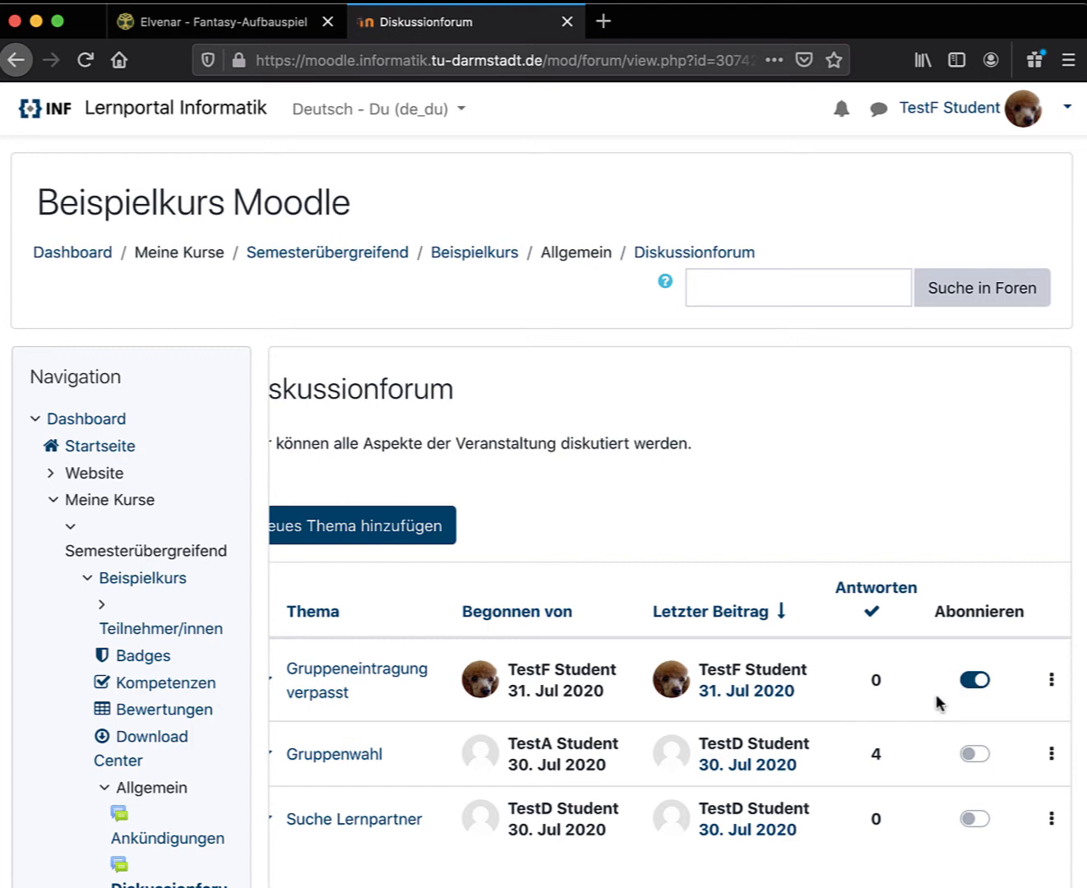
scroll(936, 697, left, 2)
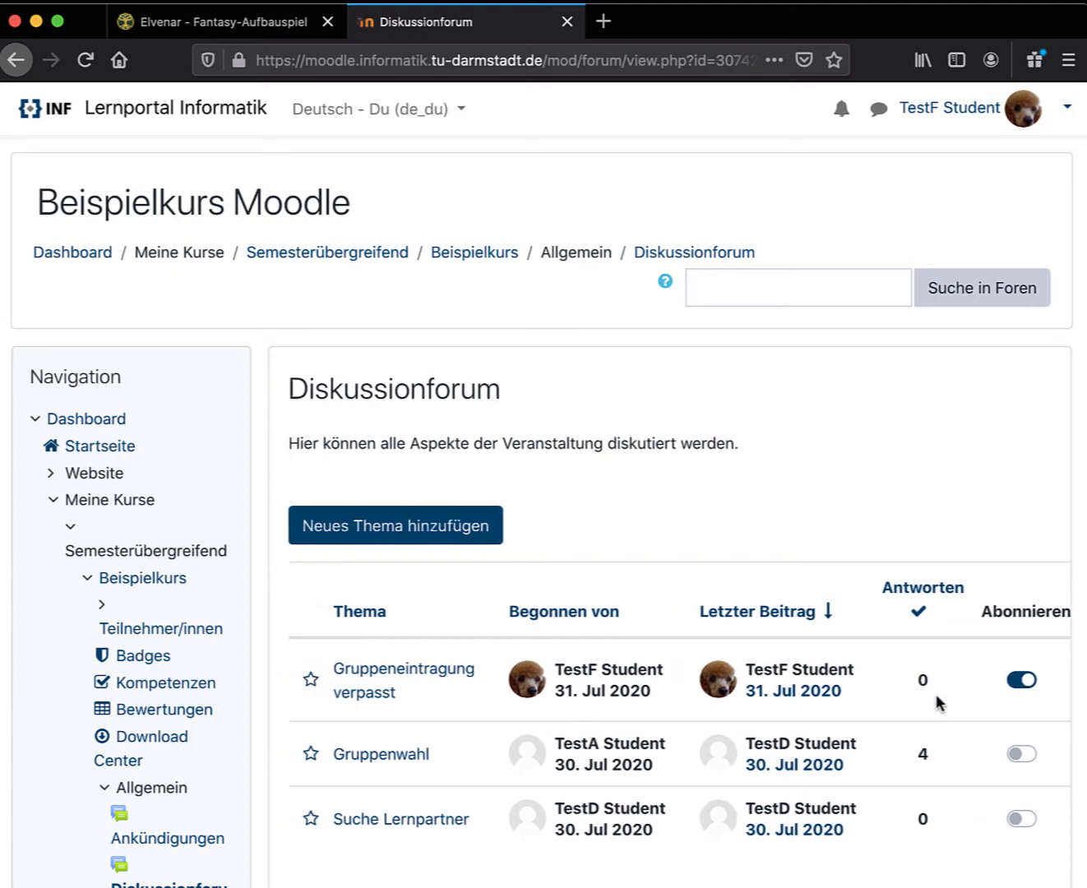
Step: Open the Gruppenwahl topic, read through its nested replies, and jump from the last reply to its original post
click(401, 754)
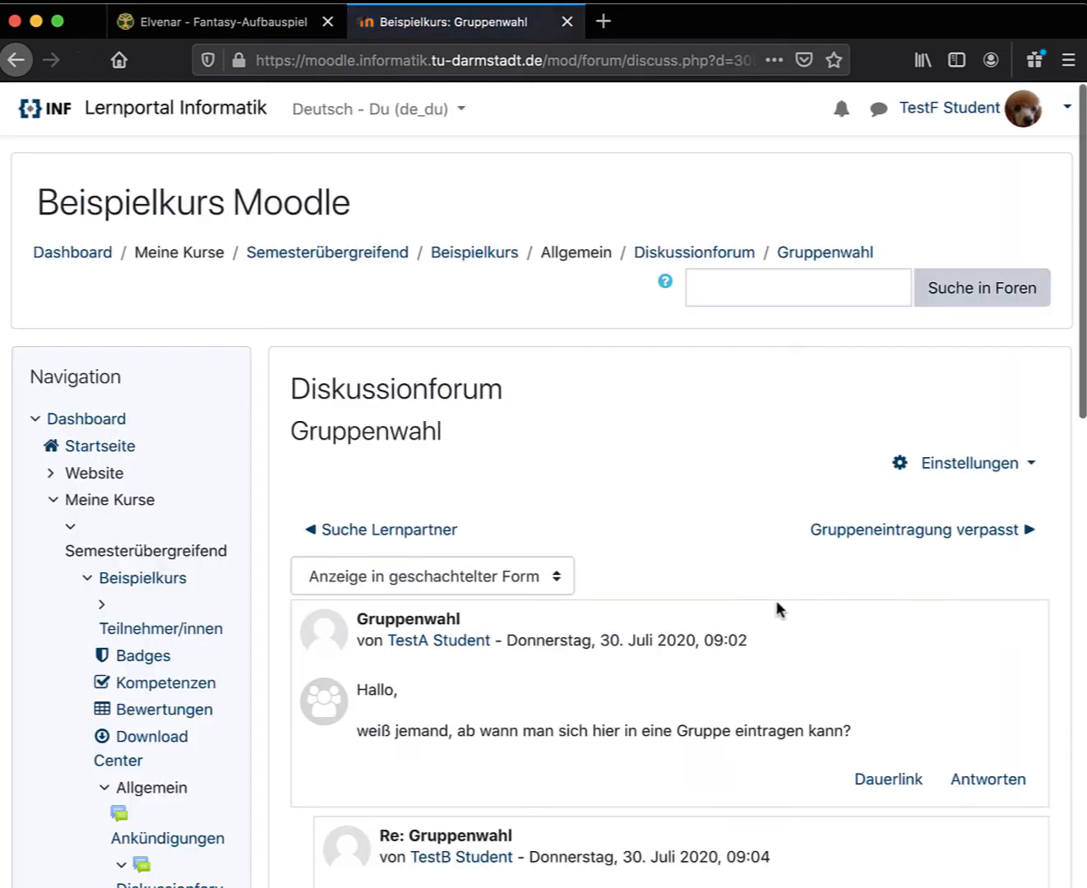
scroll(689, 605, down, 2)
scroll(688, 609, down, 10)
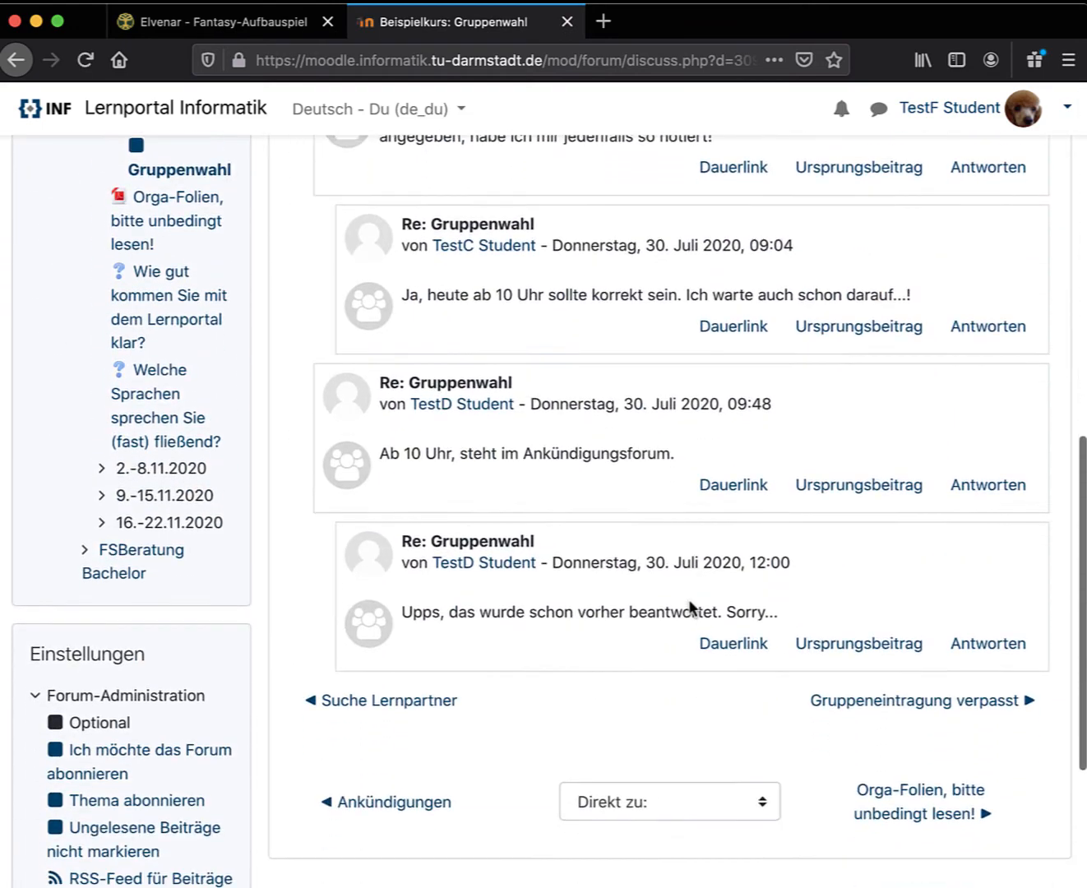
scroll(576, 601, up, 5)
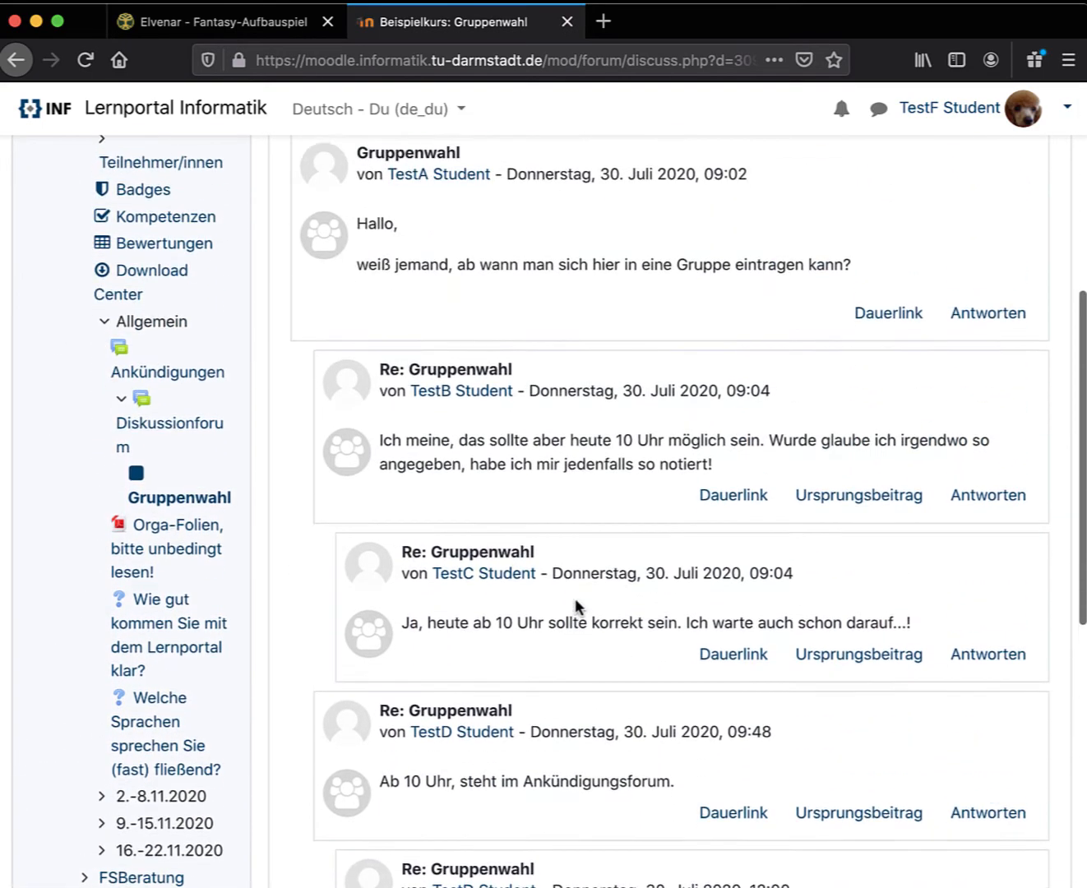
scroll(576, 607, down, 4)
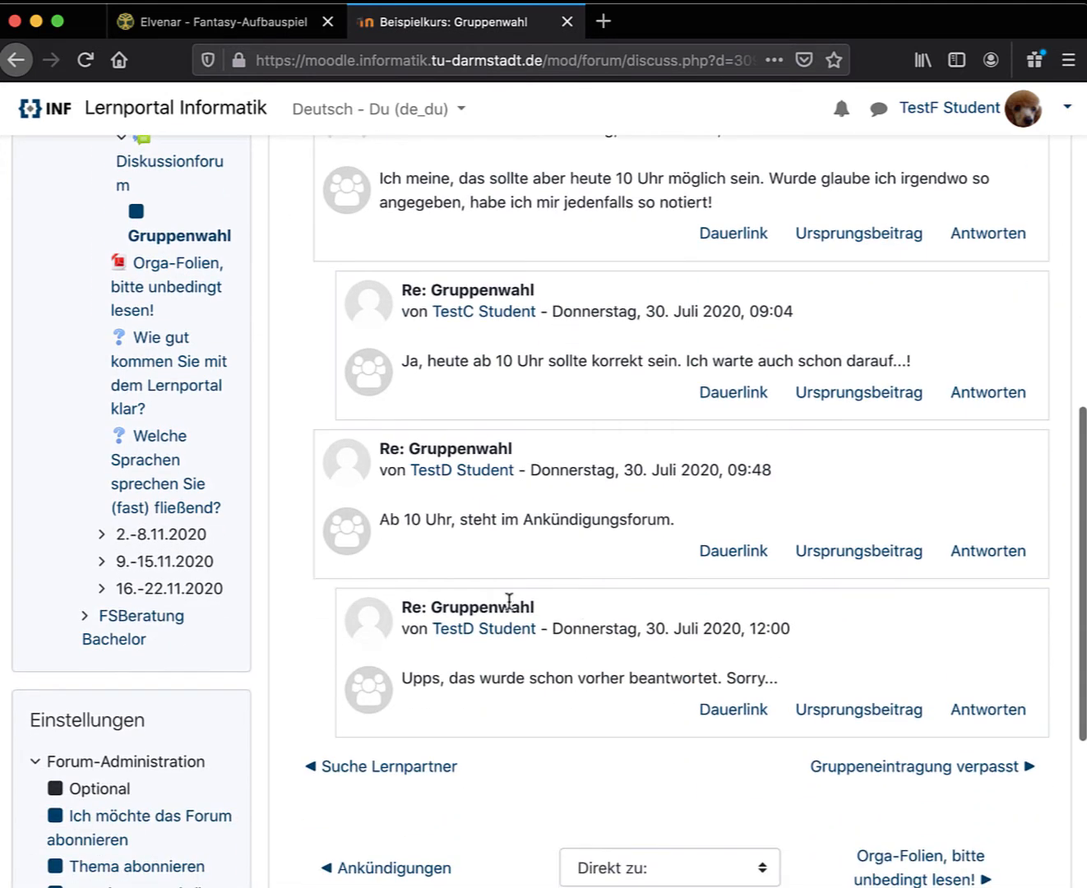
click(877, 711)
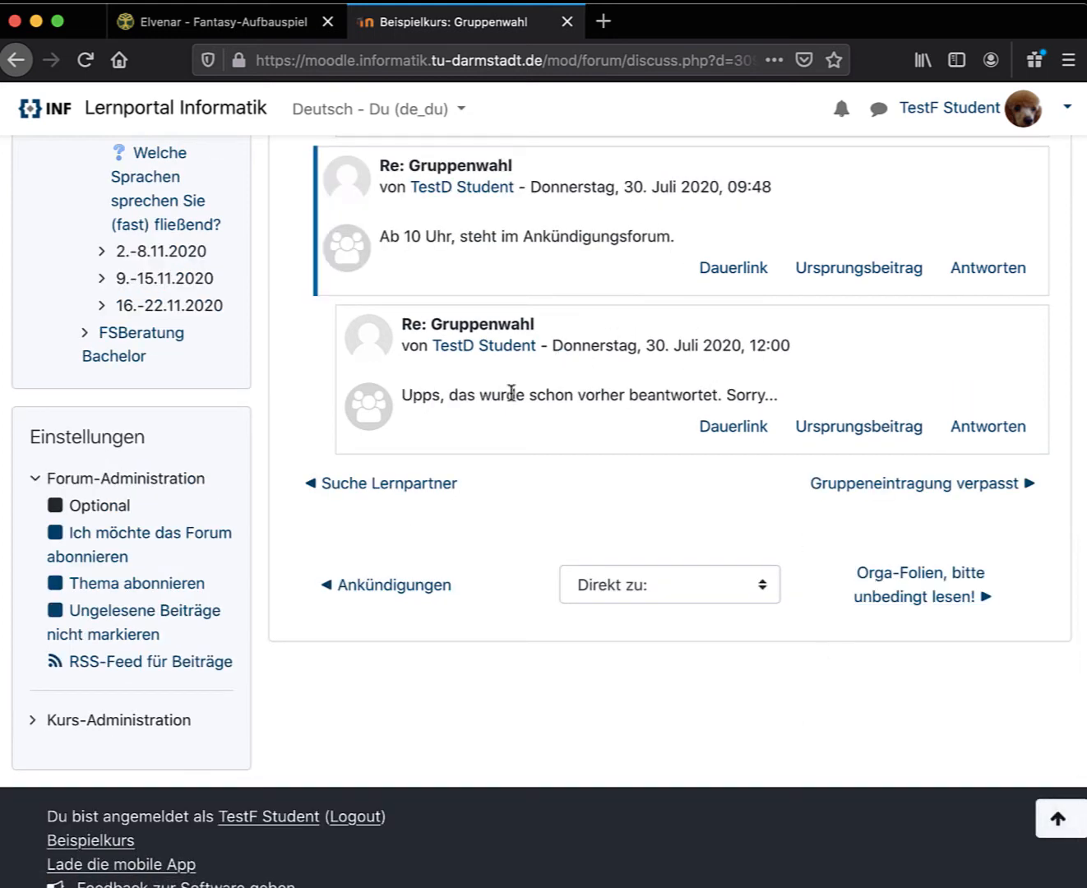
Step: Change the display of the Gruppenwahl discussion to the hierarchical form (Anzeige in hierarchischer Form)
scroll(505, 396, up, 10)
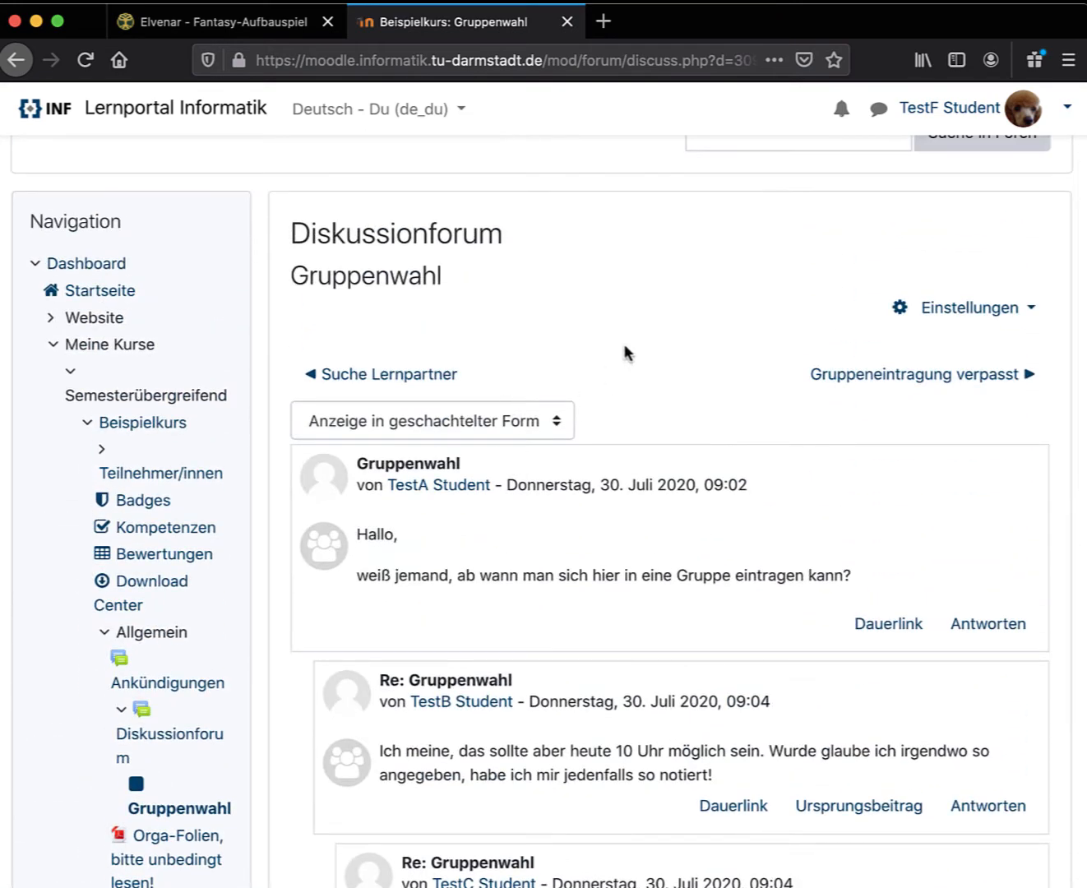
scroll(623, 352, up, 1)
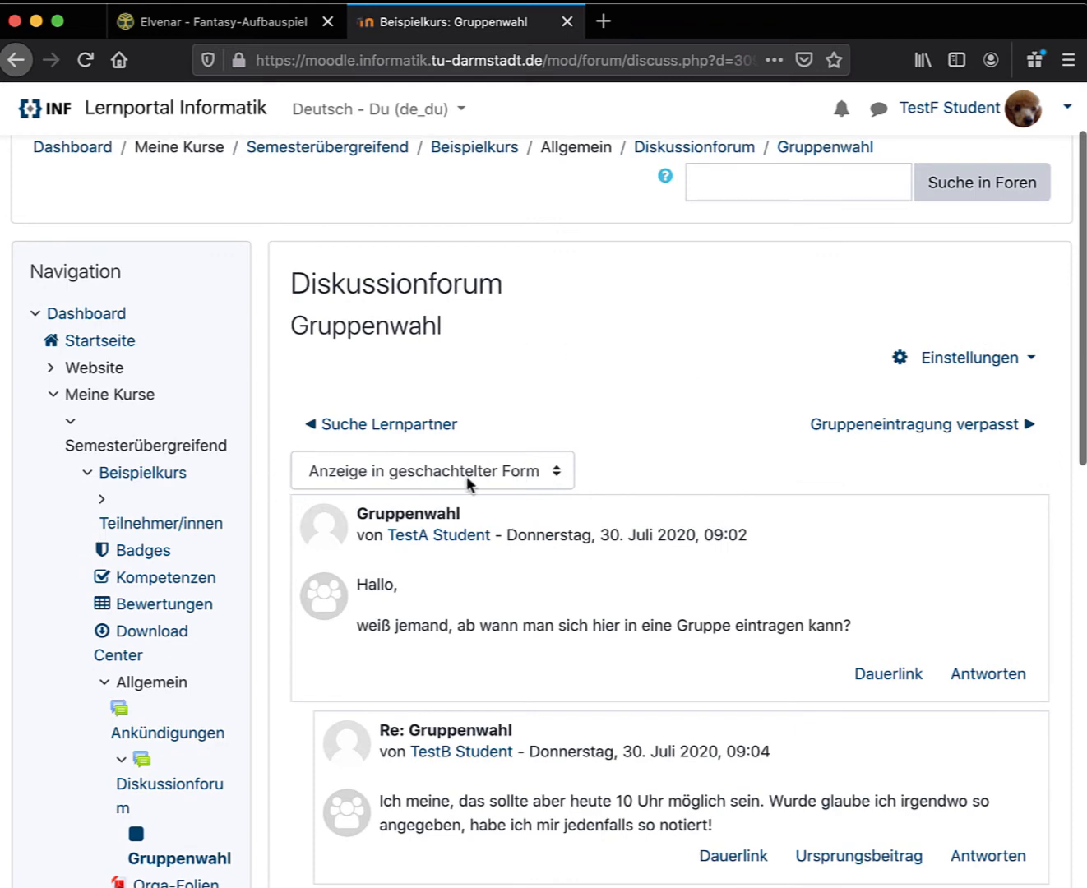
click(552, 473)
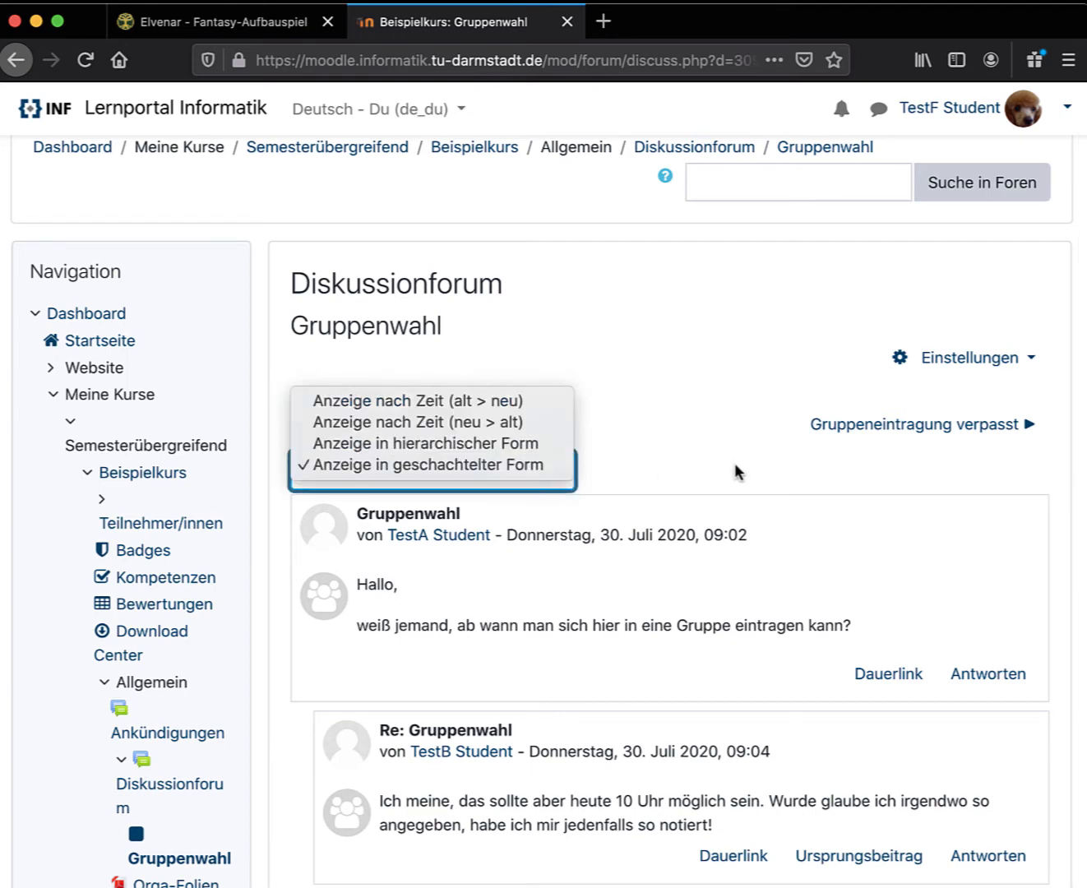
click(503, 444)
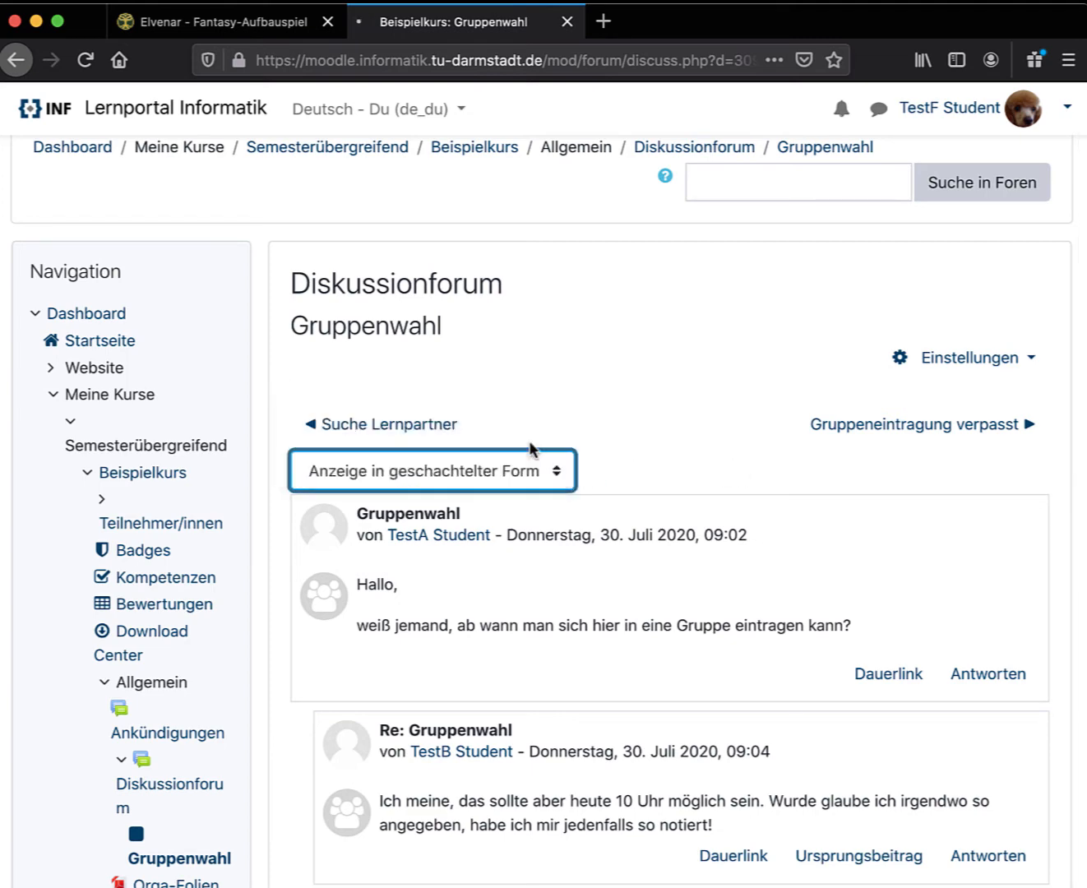
Step: Open the 09:48 reply of the Gruppenwahl discussion on its own and return to its original post
scroll(689, 345, down, 3)
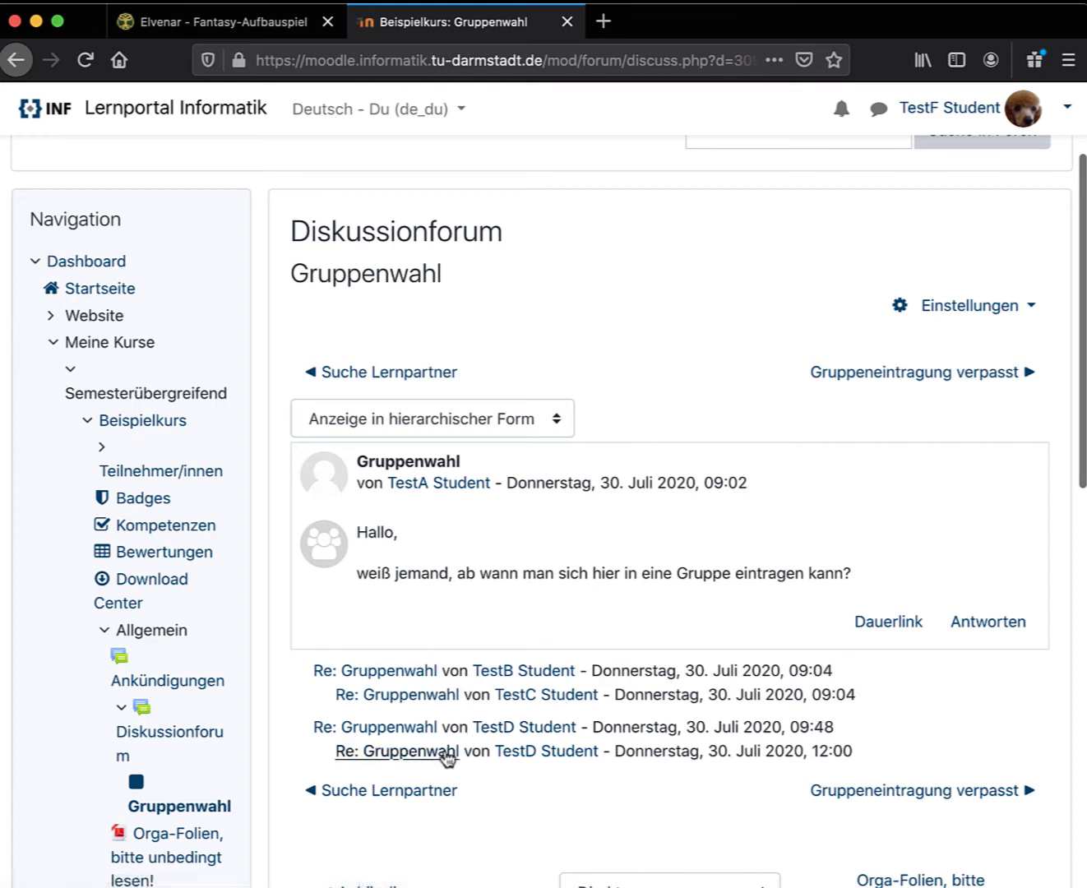
click(416, 728)
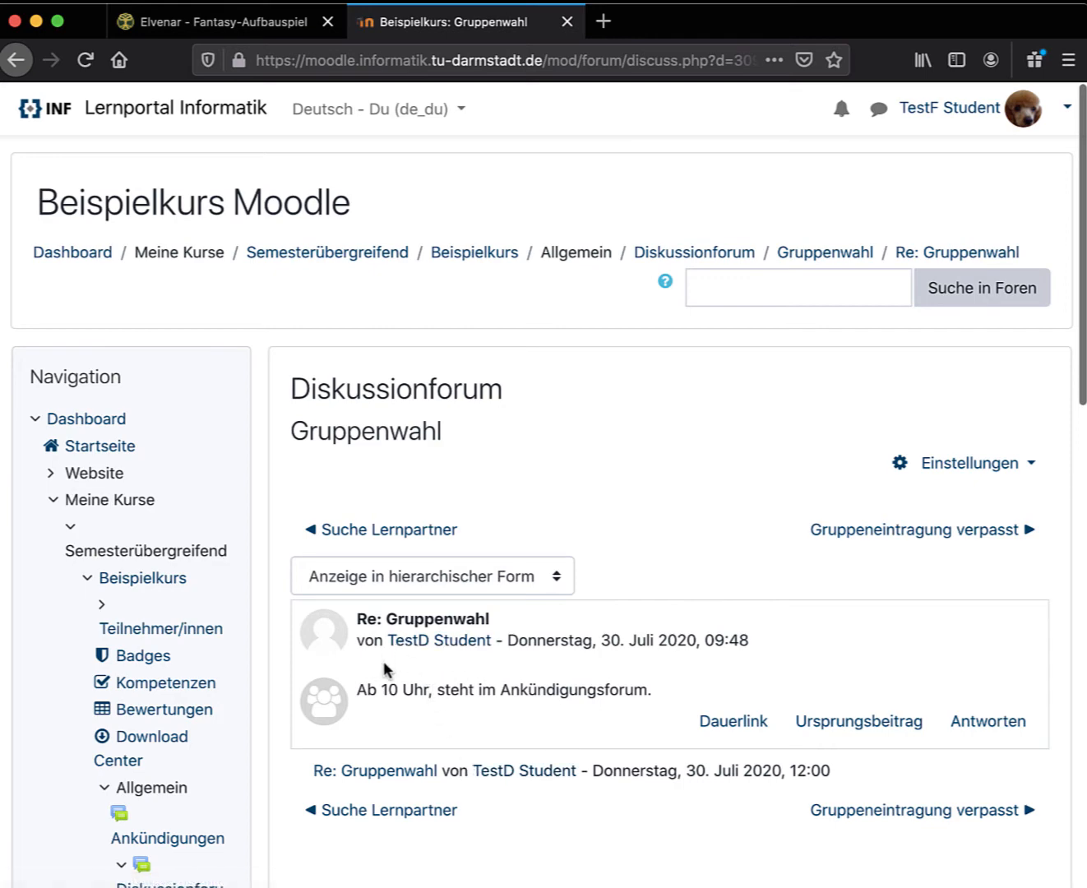
click(899, 729)
scroll(542, 460, up, 4)
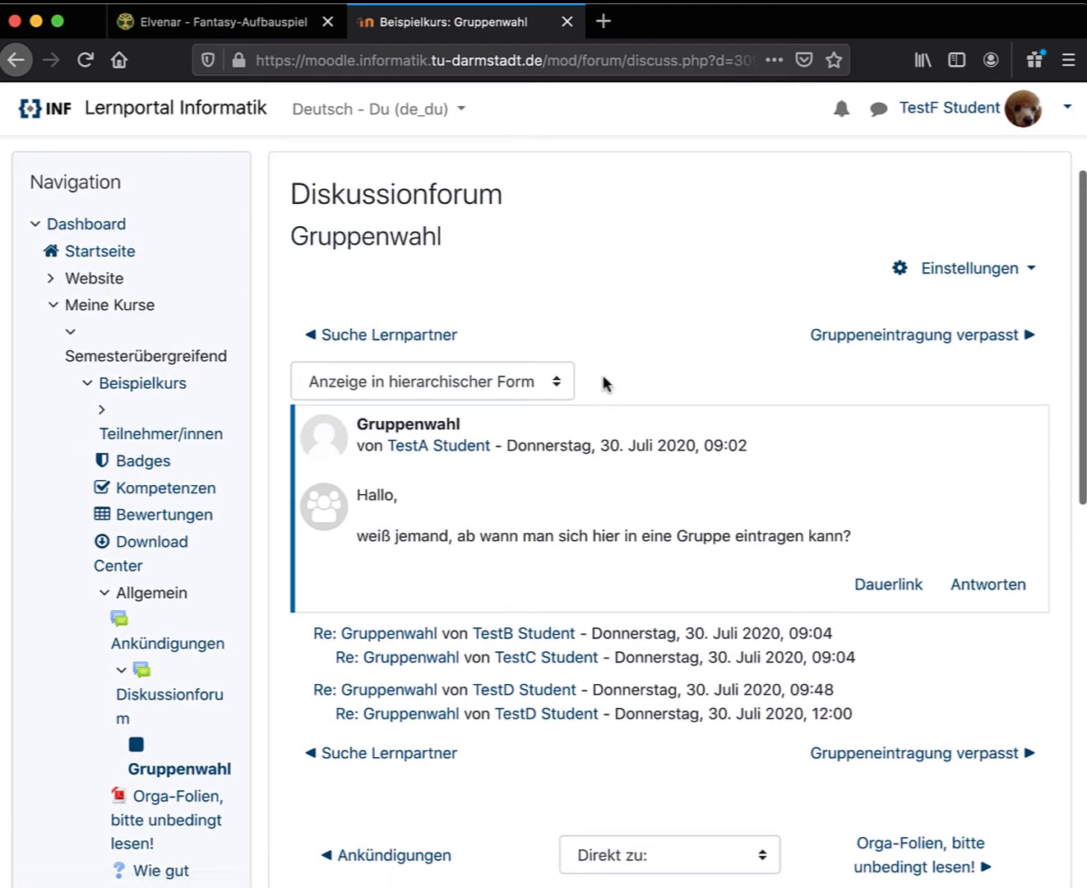
Step: Display the Gruppenwahl posts by time from old to new, and finally from new to old (Anzeige nach Zeit)
click(554, 380)
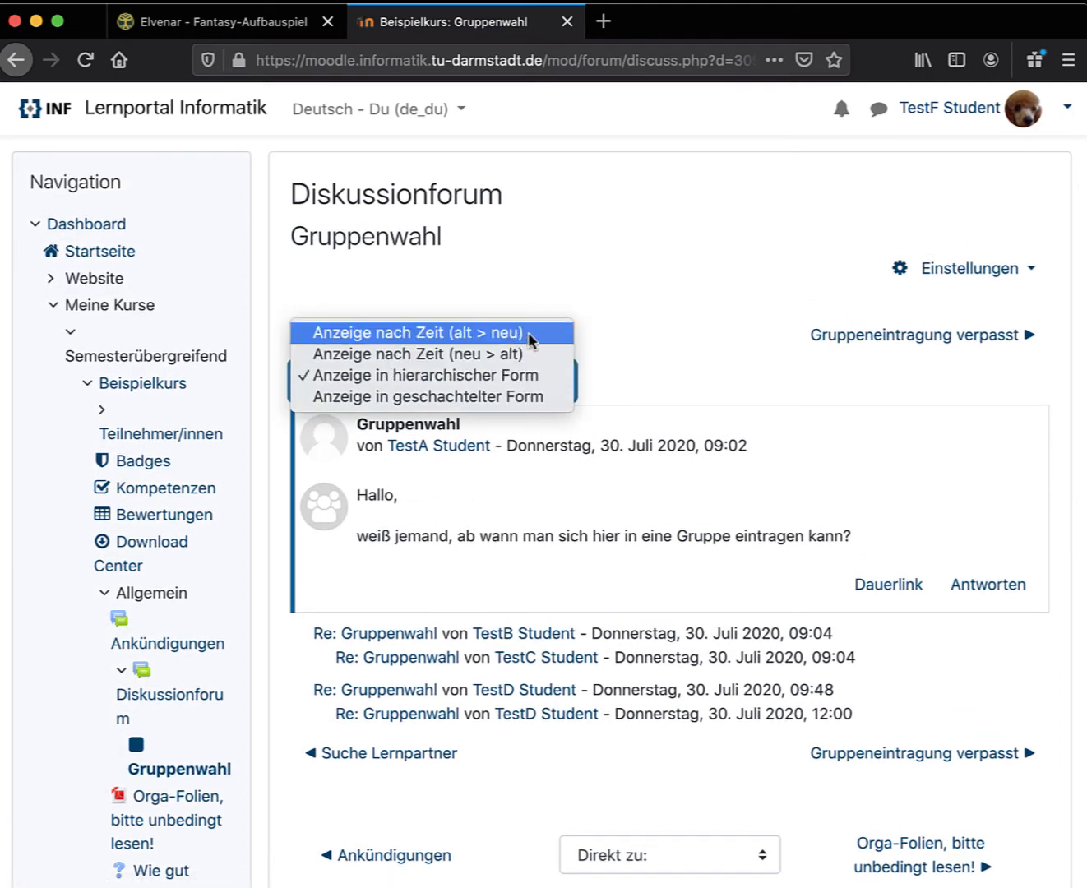
click(433, 334)
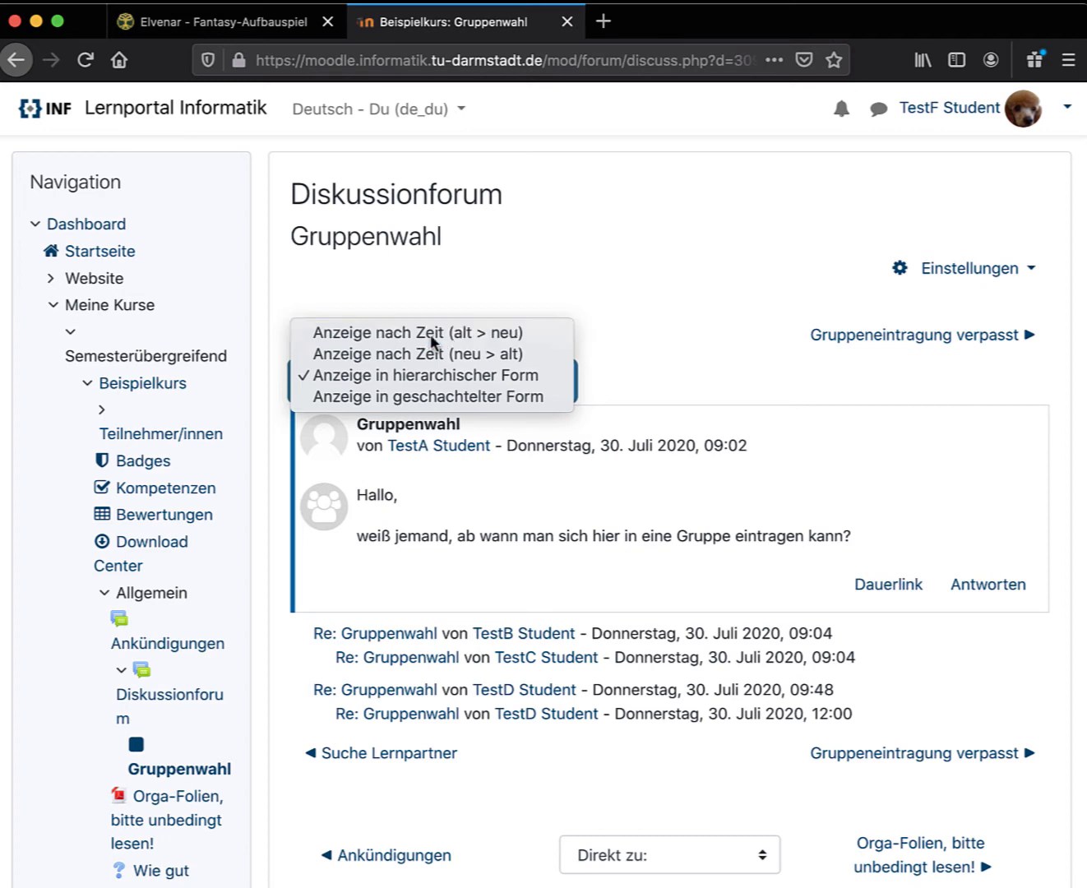
scroll(534, 579, down, 3)
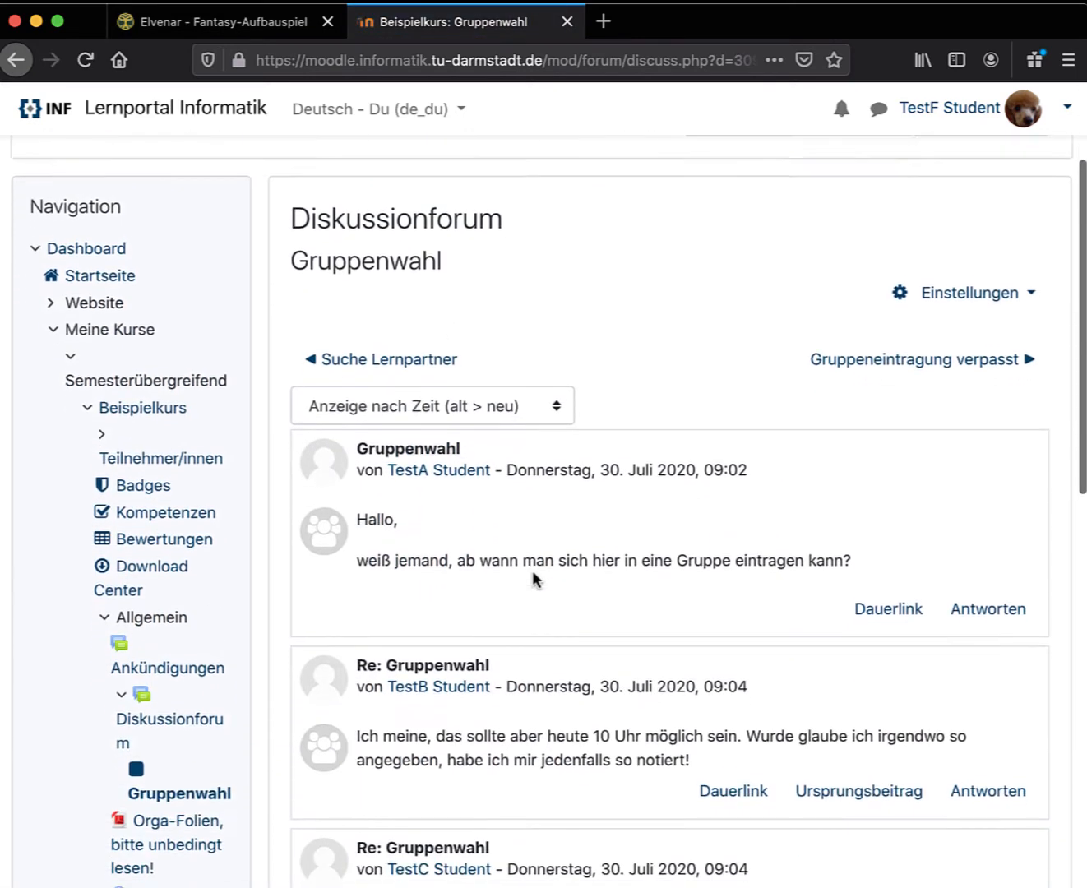
scroll(565, 460, up, 1)
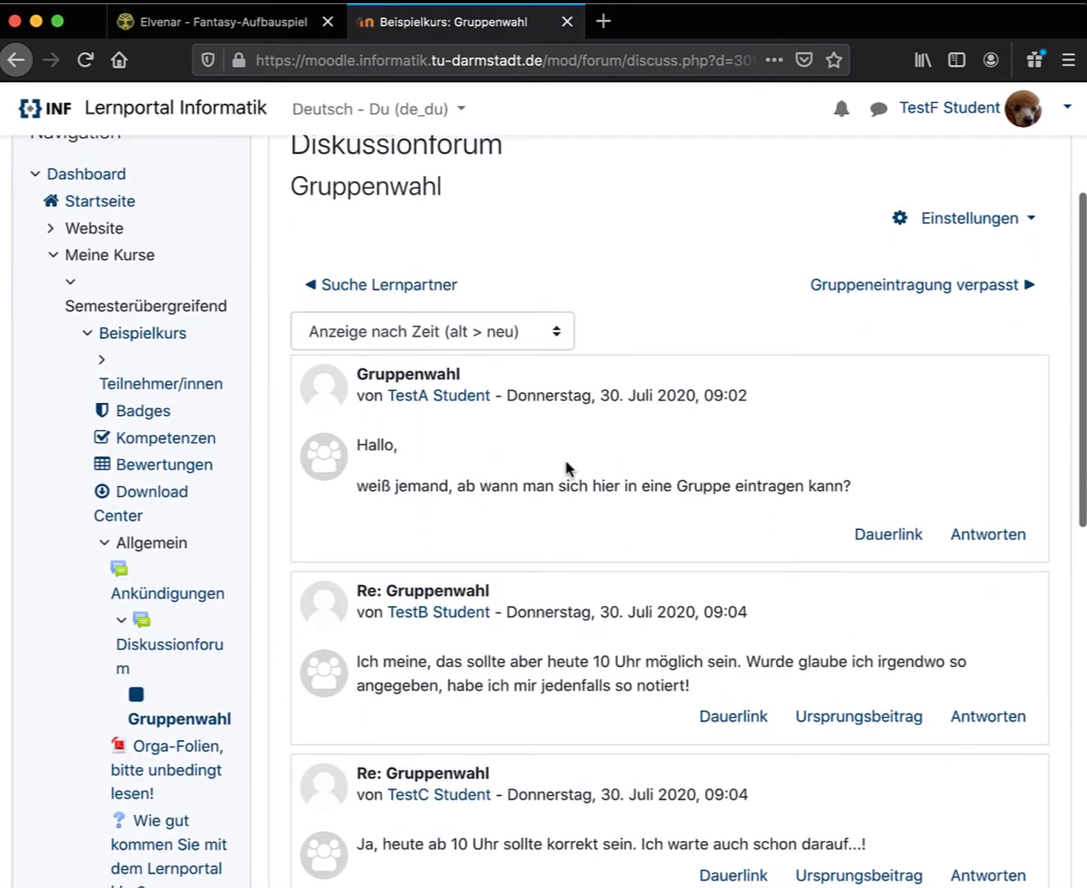
click(546, 340)
click(530, 354)
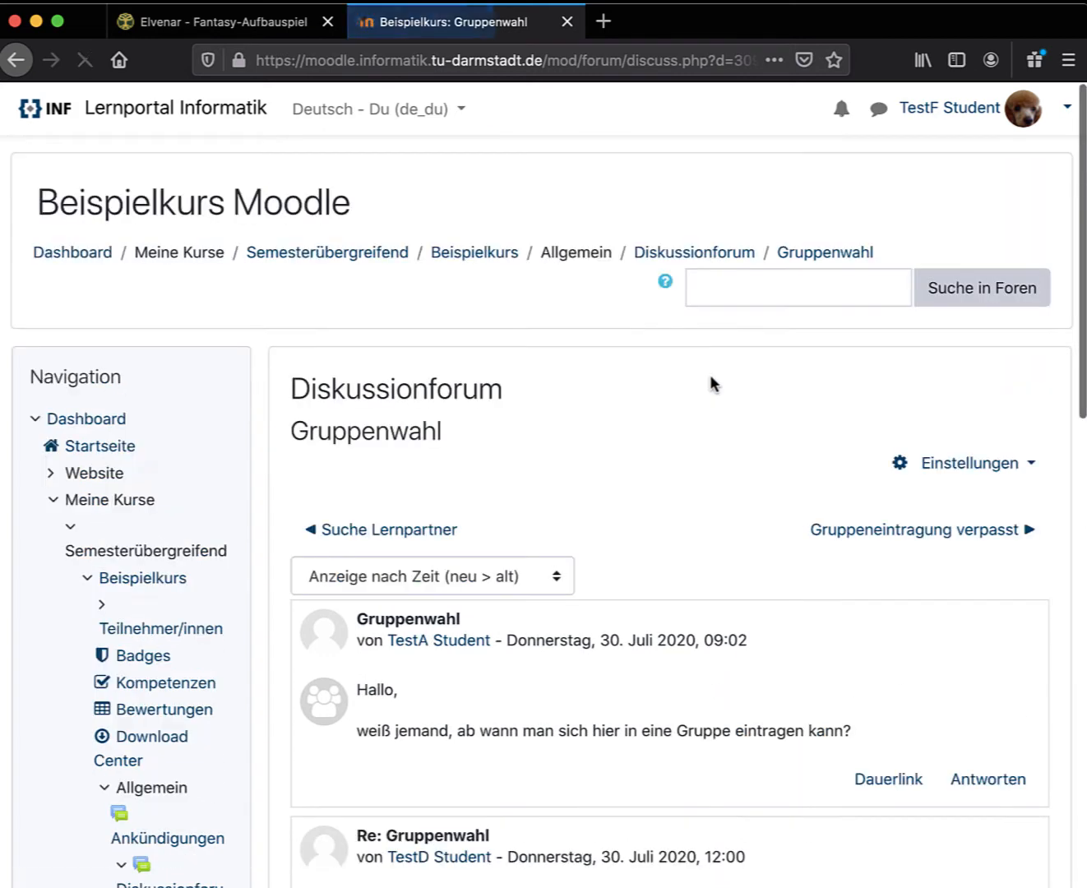
Step: Read through the Gruppenwahl posts and change their display to time order from old to new (Anzeige nach Zeit, alt > neu)
scroll(703, 449, down, 6)
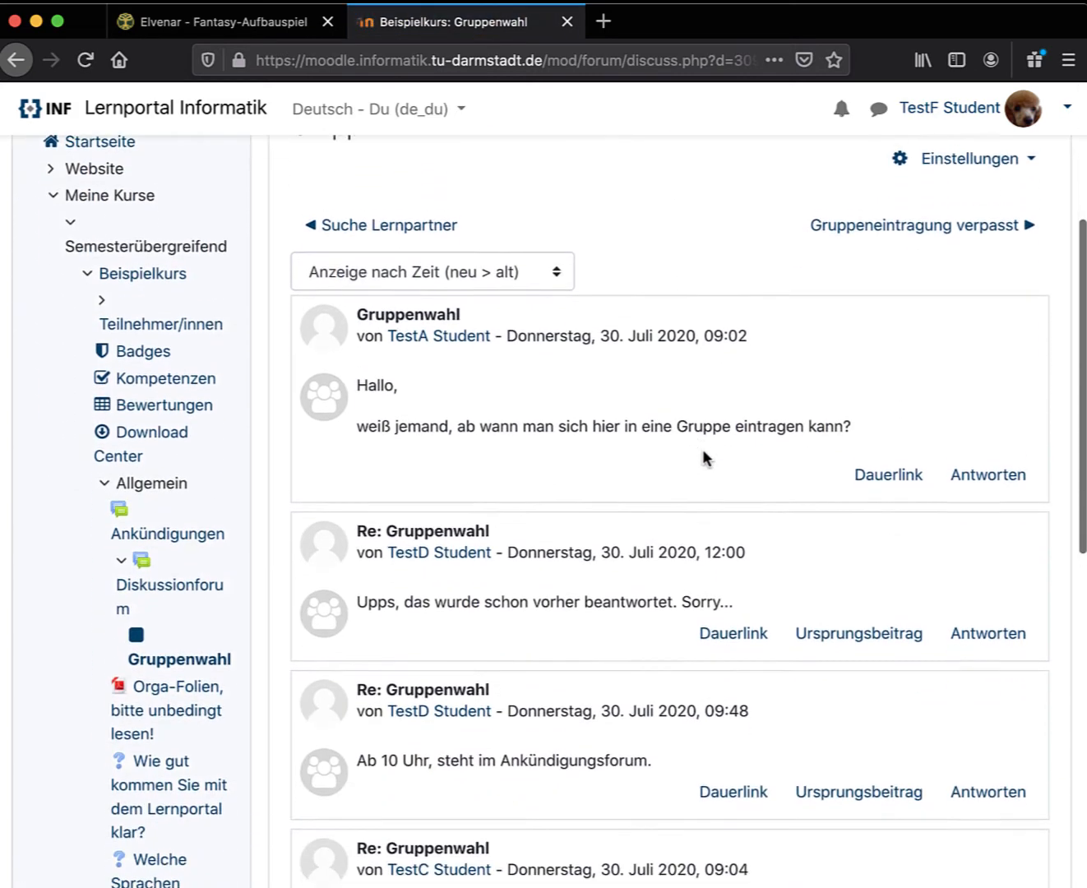
scroll(703, 450, down, 2)
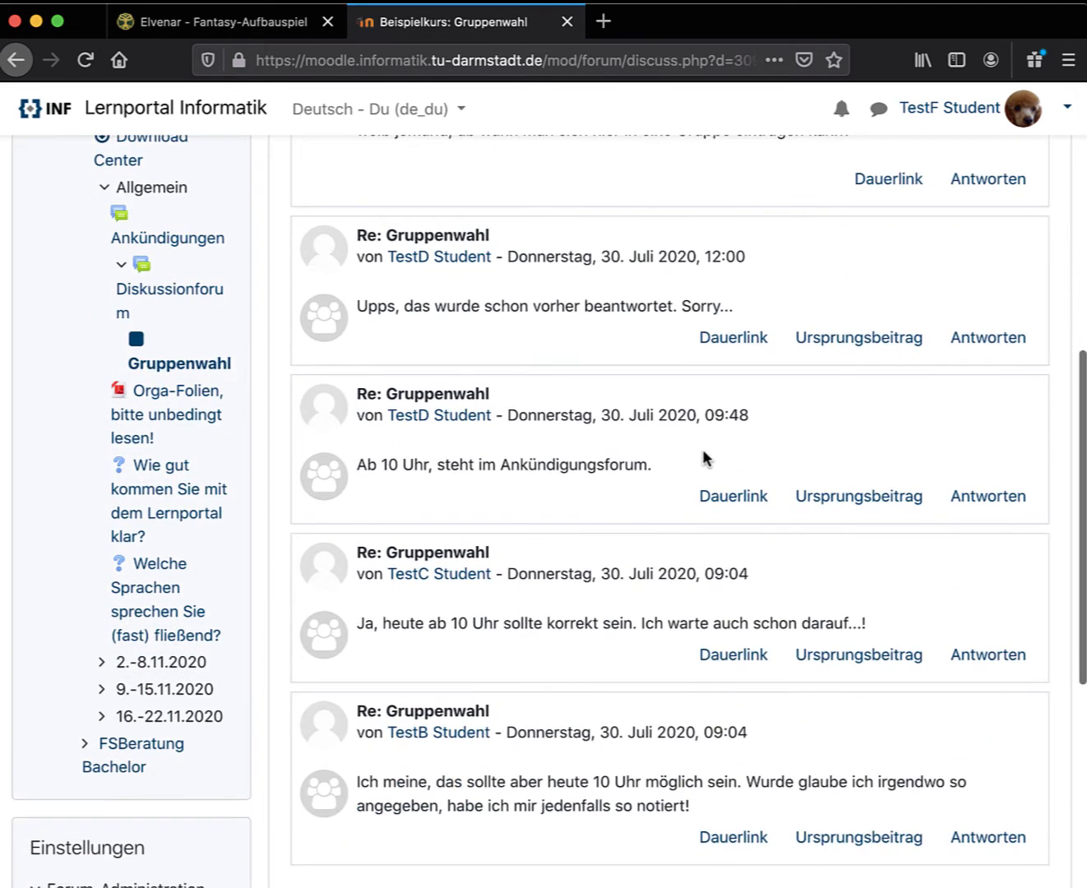
scroll(703, 453, up, 10)
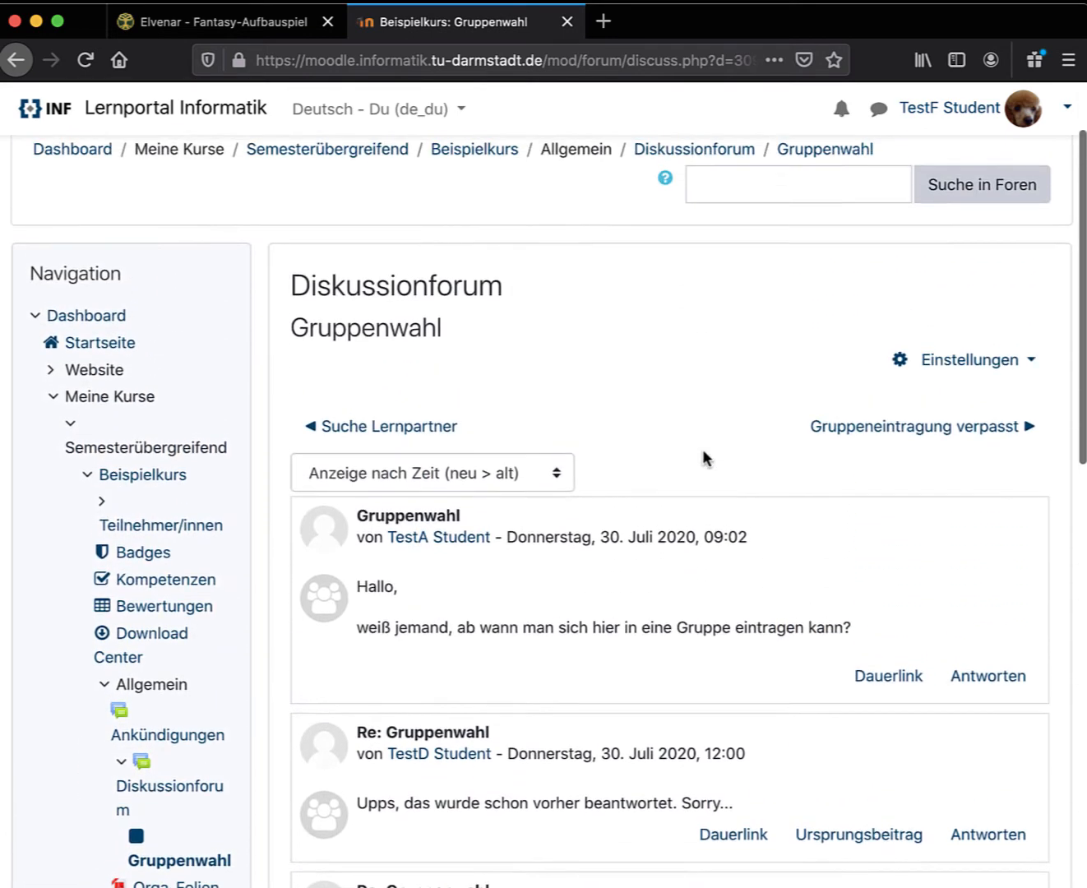
scroll(704, 453, down, 1)
click(546, 397)
click(535, 367)
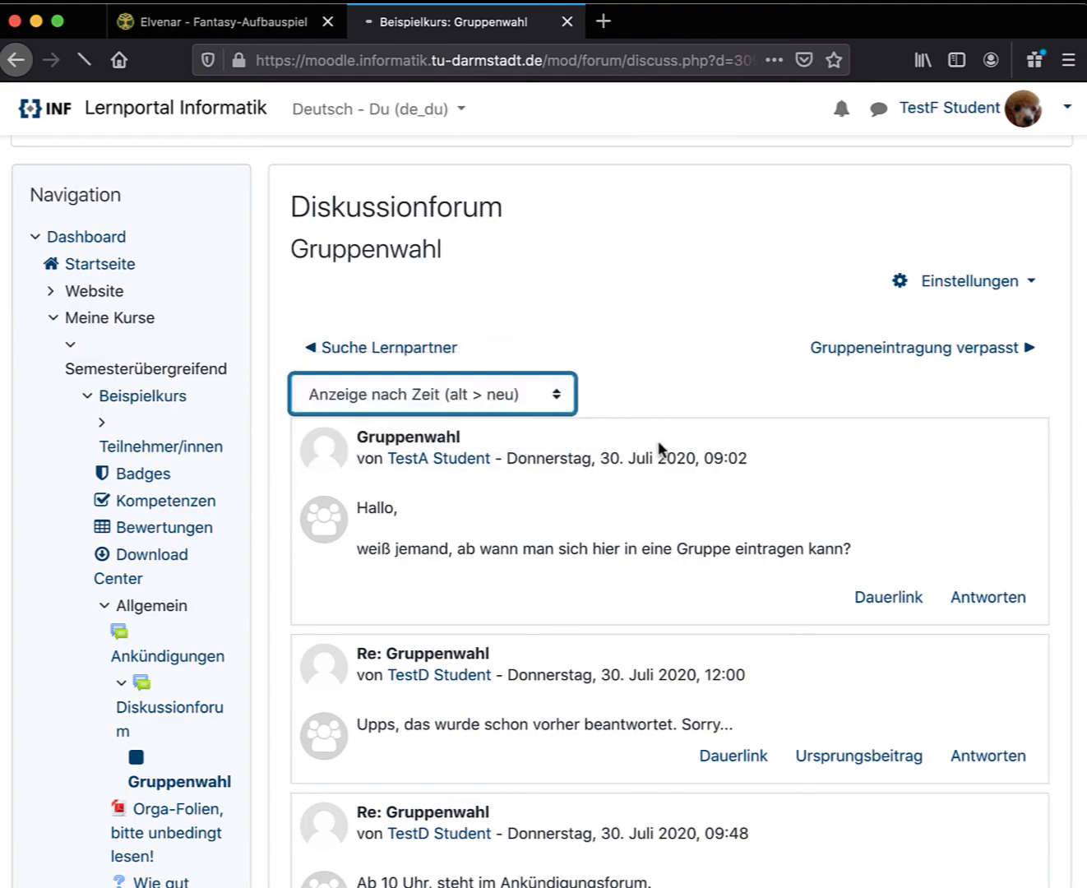
scroll(658, 444, down, 2)
scroll(659, 449, down, 10)
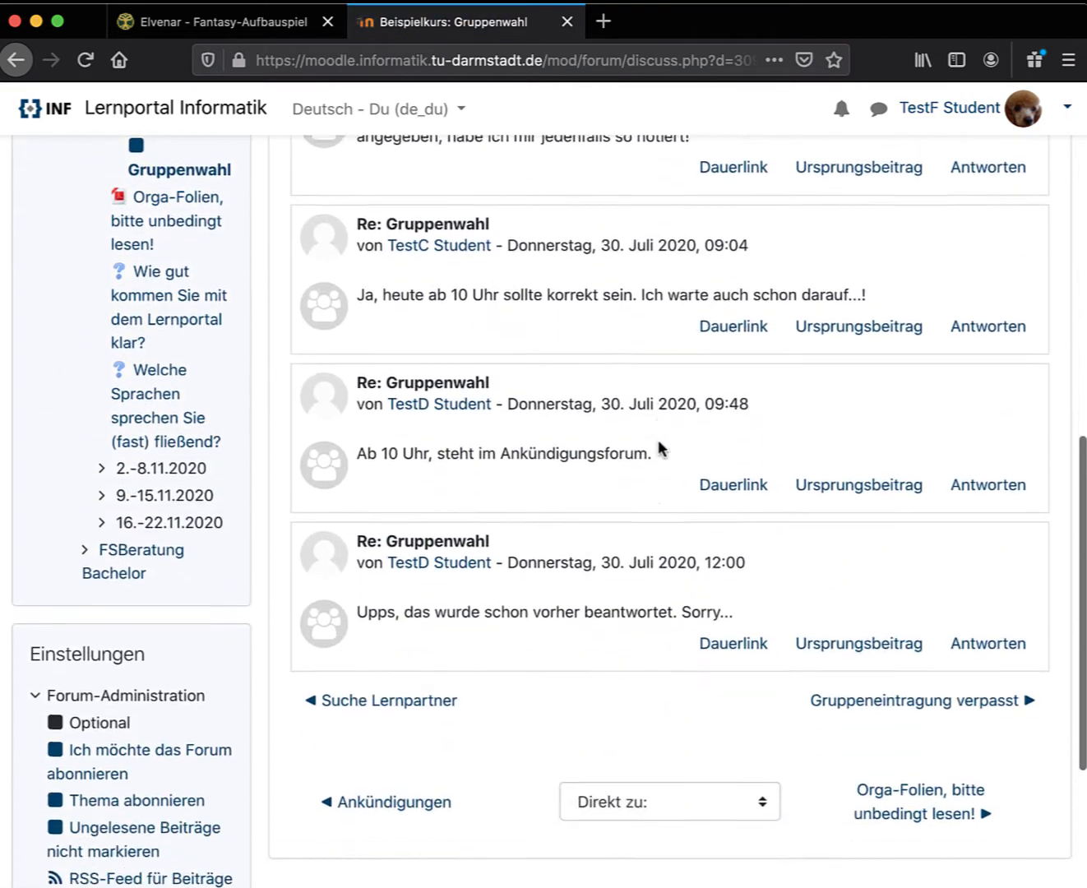
Step: Highlight the text of the 09:48 reply in the Gruppenwahl discussion and jump to its original post
scroll(658, 448, up, 3)
scroll(659, 439, up, 1)
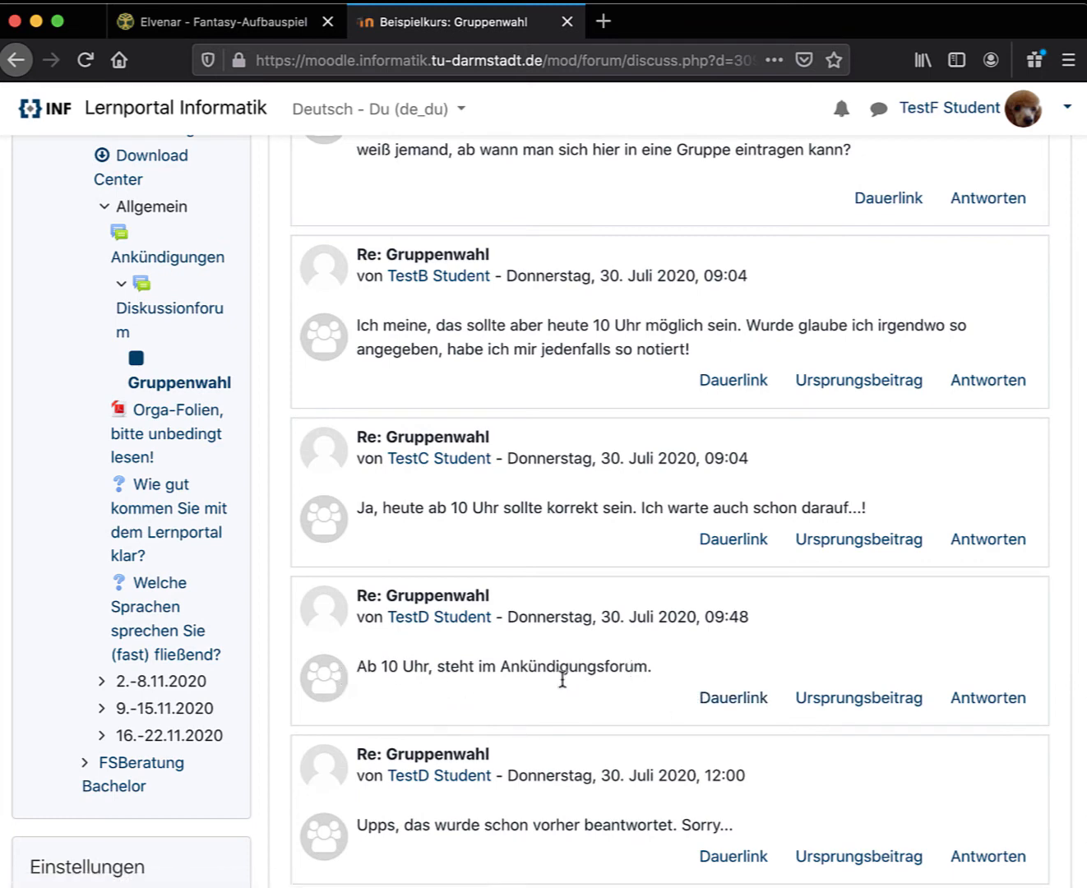
drag(355, 659, 651, 672)
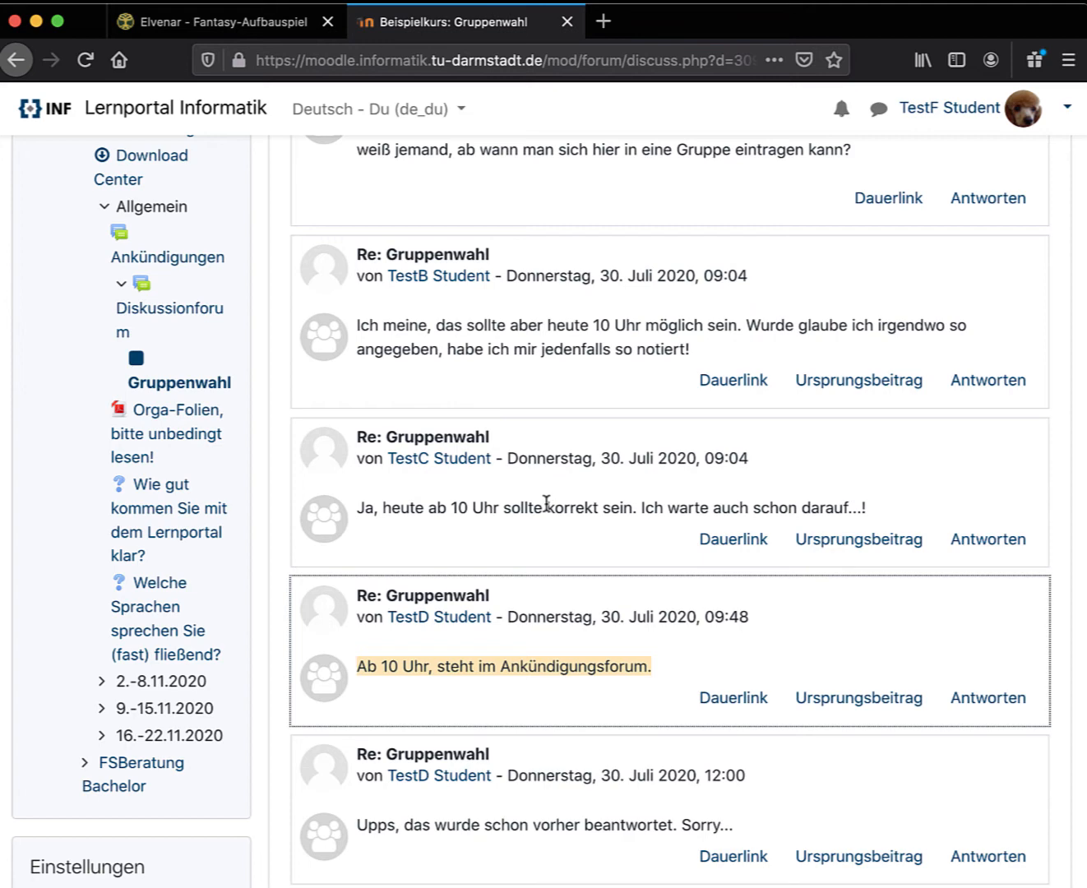
click(872, 699)
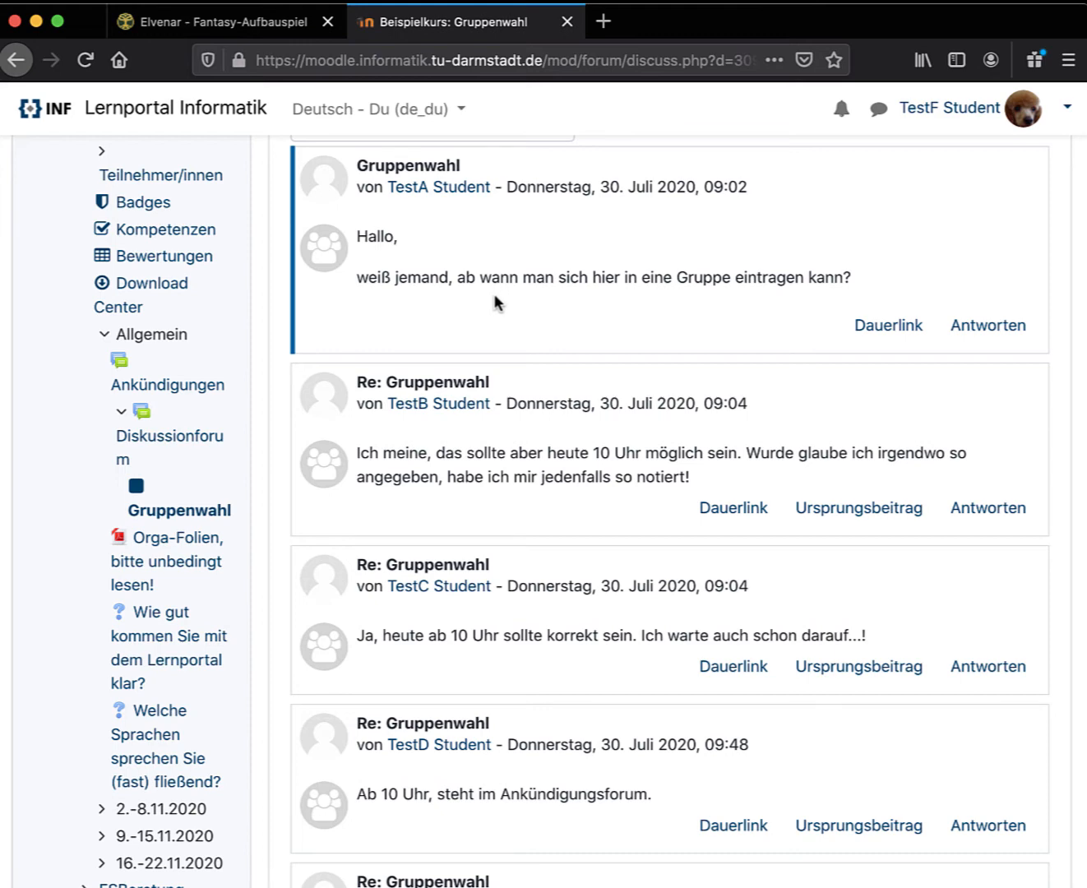
scroll(495, 302, up, 1)
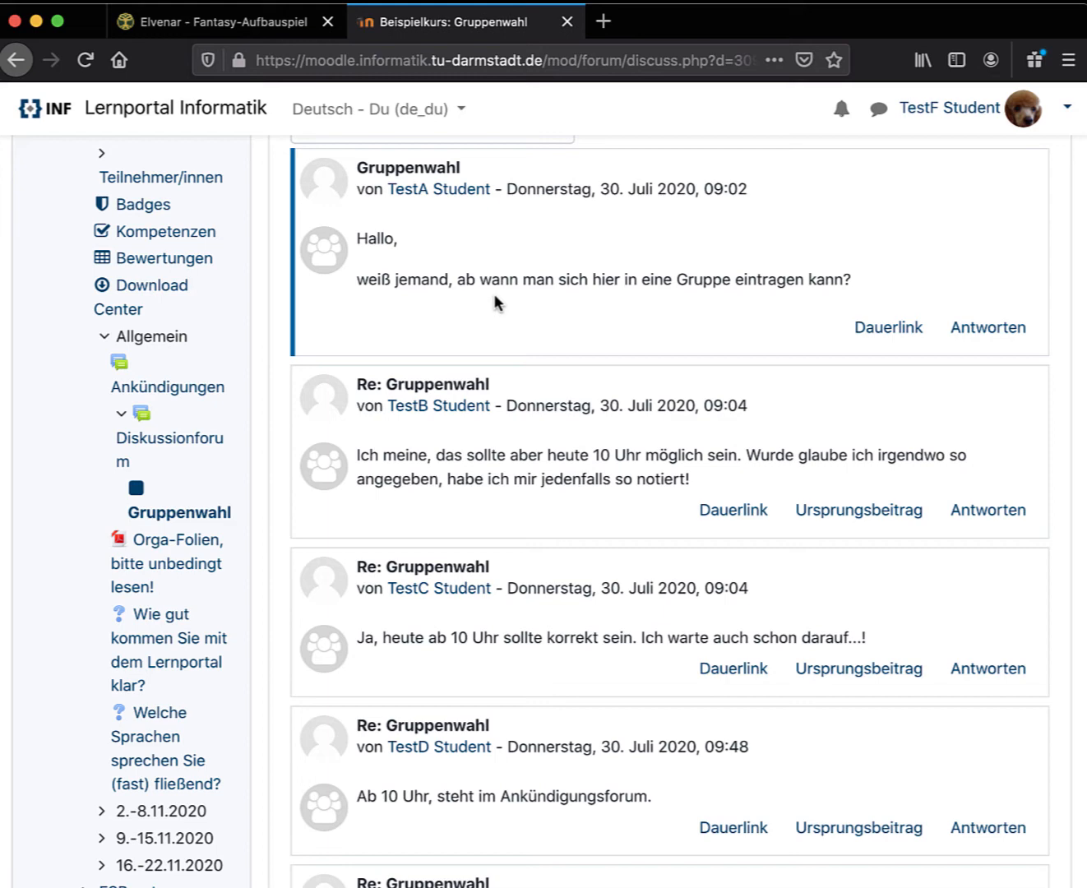
Step: Change the Gruppenwahl discussion to the nested display (Anzeige in geschachtelter Form) and read through the indented replies
scroll(494, 301, up, 3)
click(505, 283)
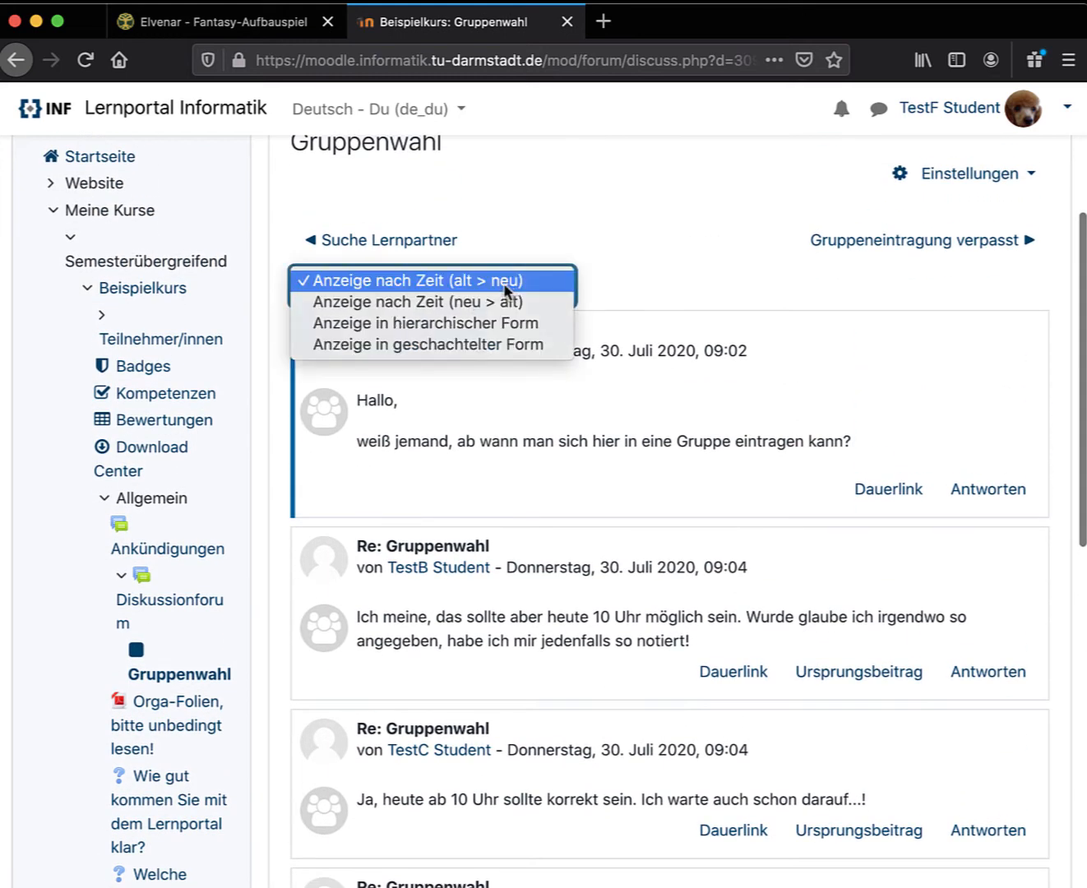
click(491, 344)
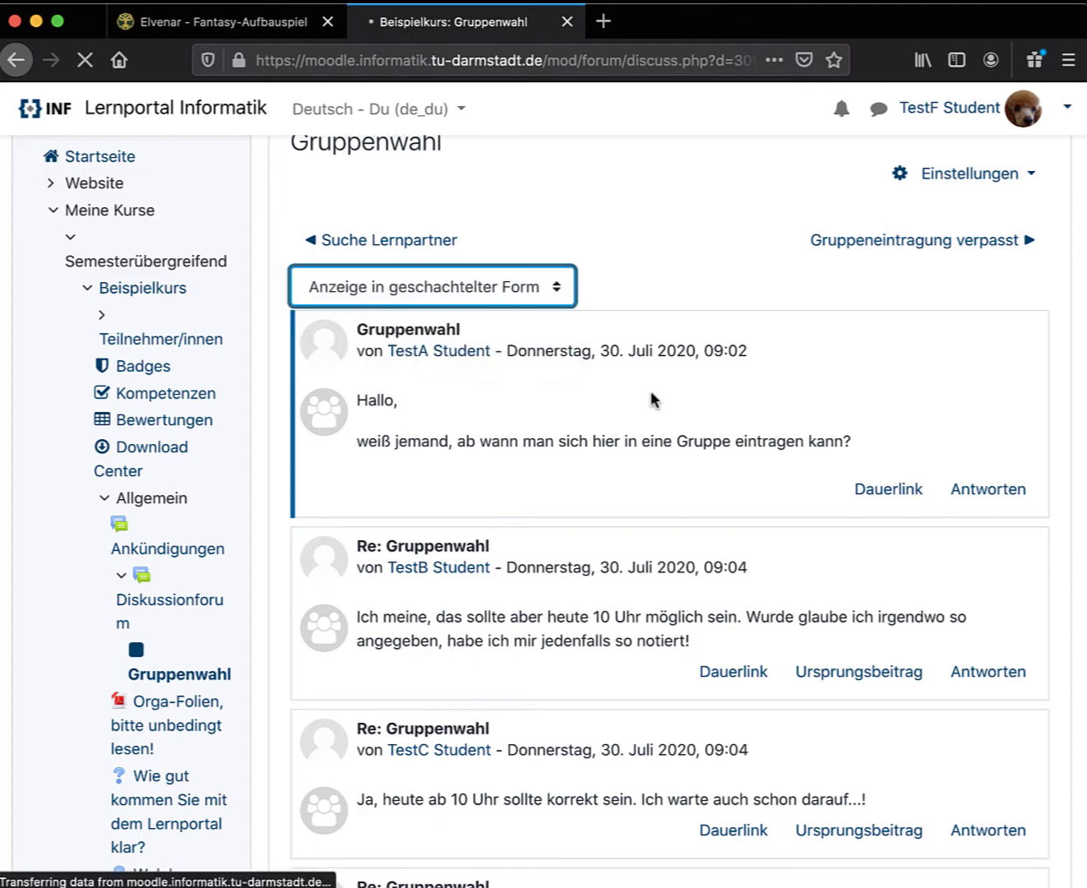
scroll(651, 390, down, 3)
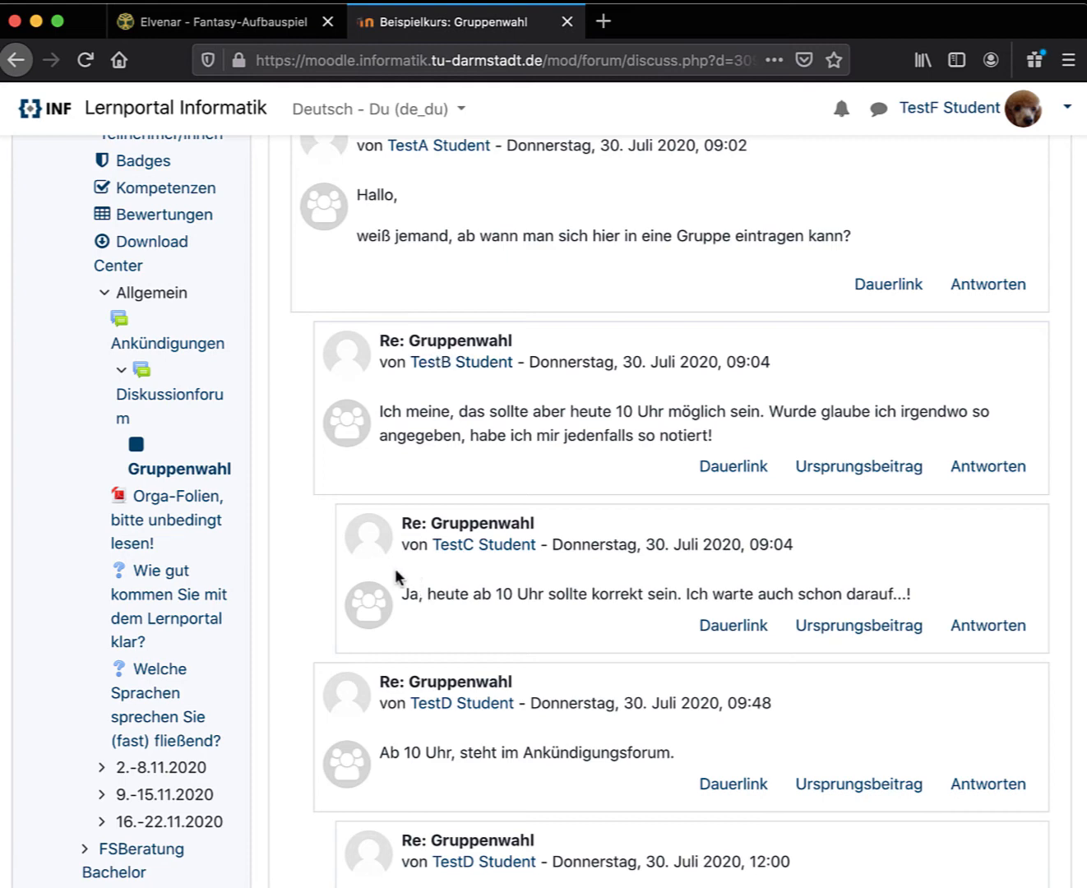
scroll(395, 568, down, 4)
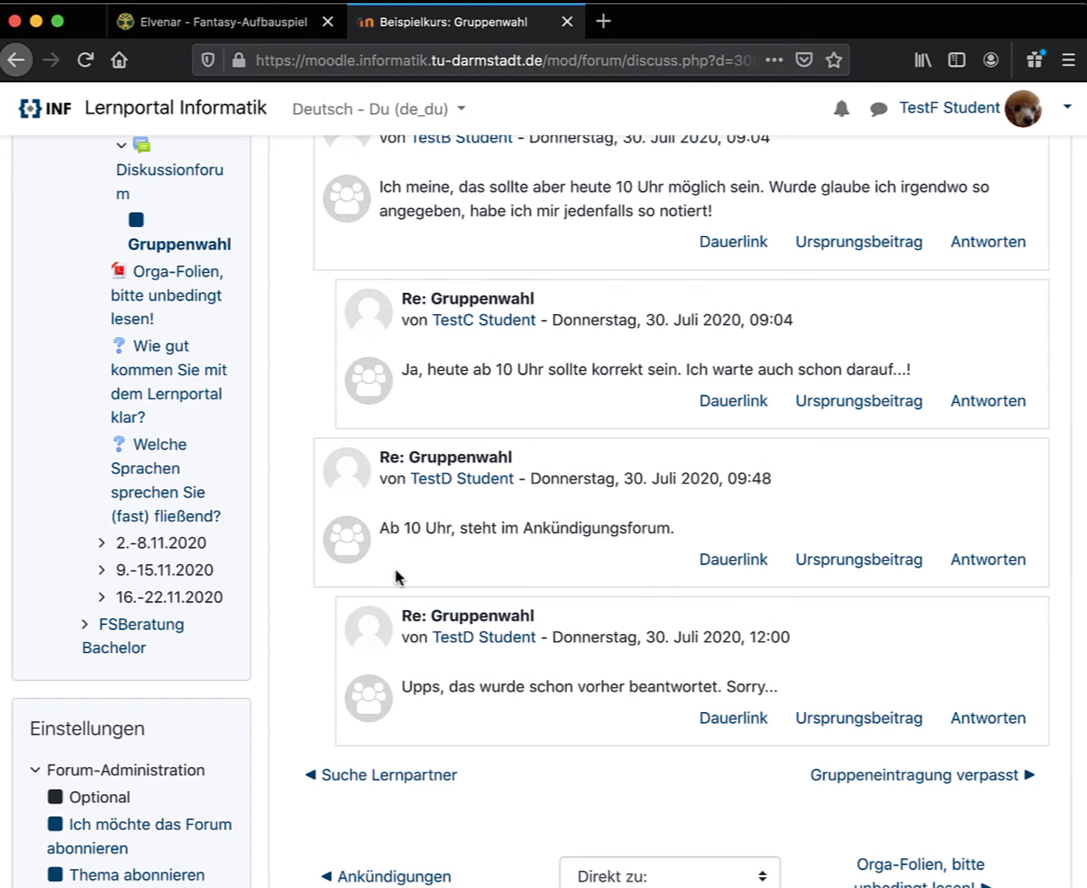
Step: Answer the first 09:04 reply with "Danke!" using the extended reply form, submit it, and jump from it to its original post
scroll(416, 261, up, 2)
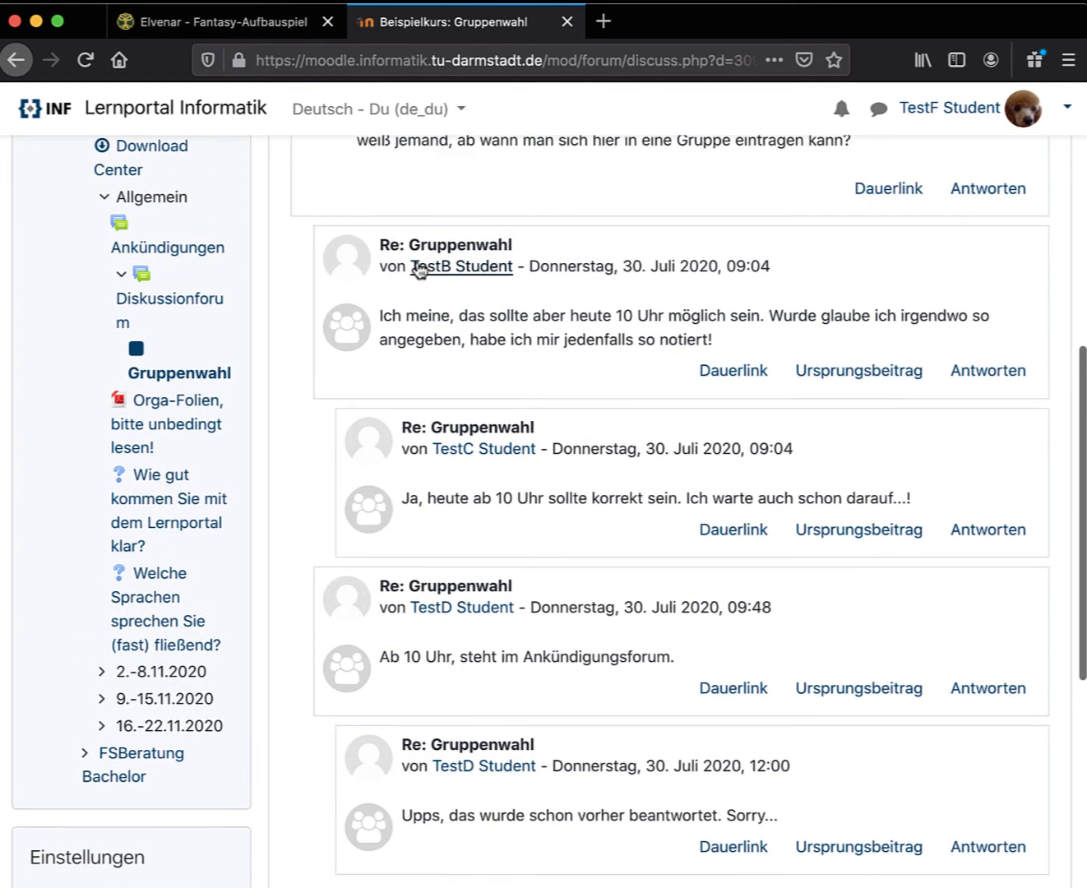
click(1003, 376)
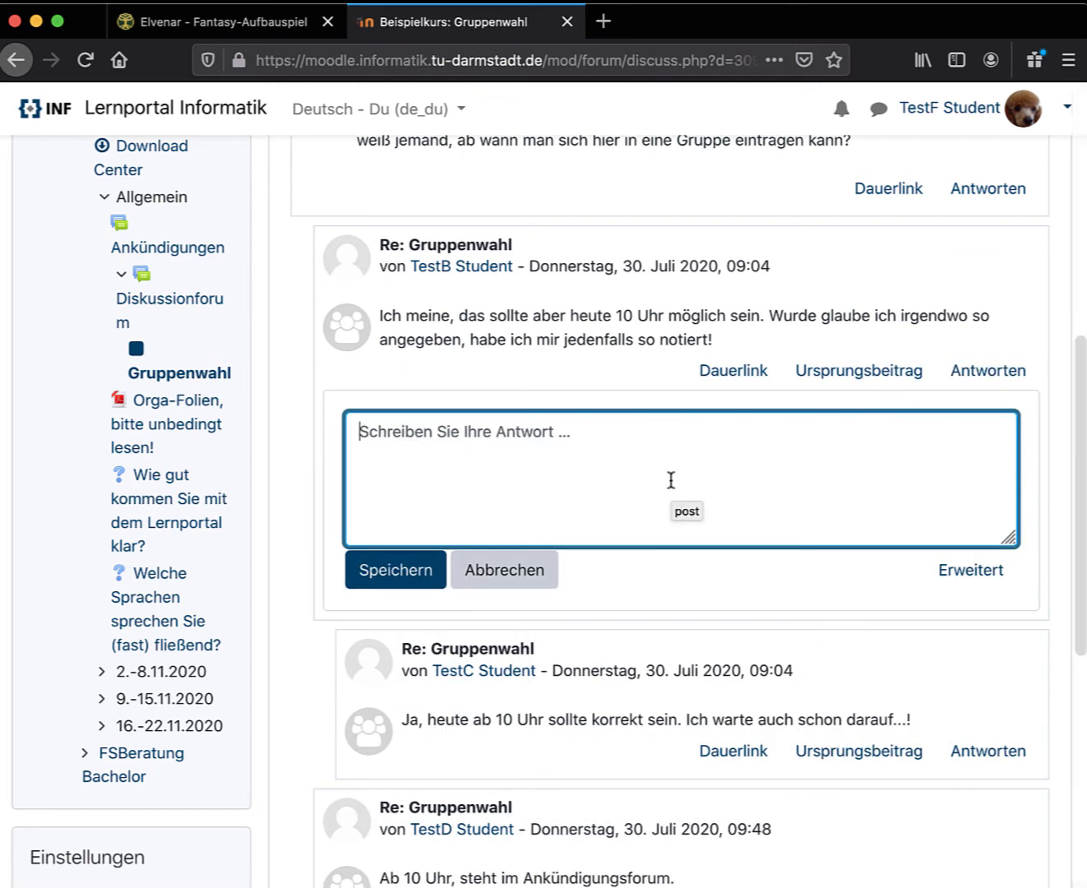
text(Danke!)
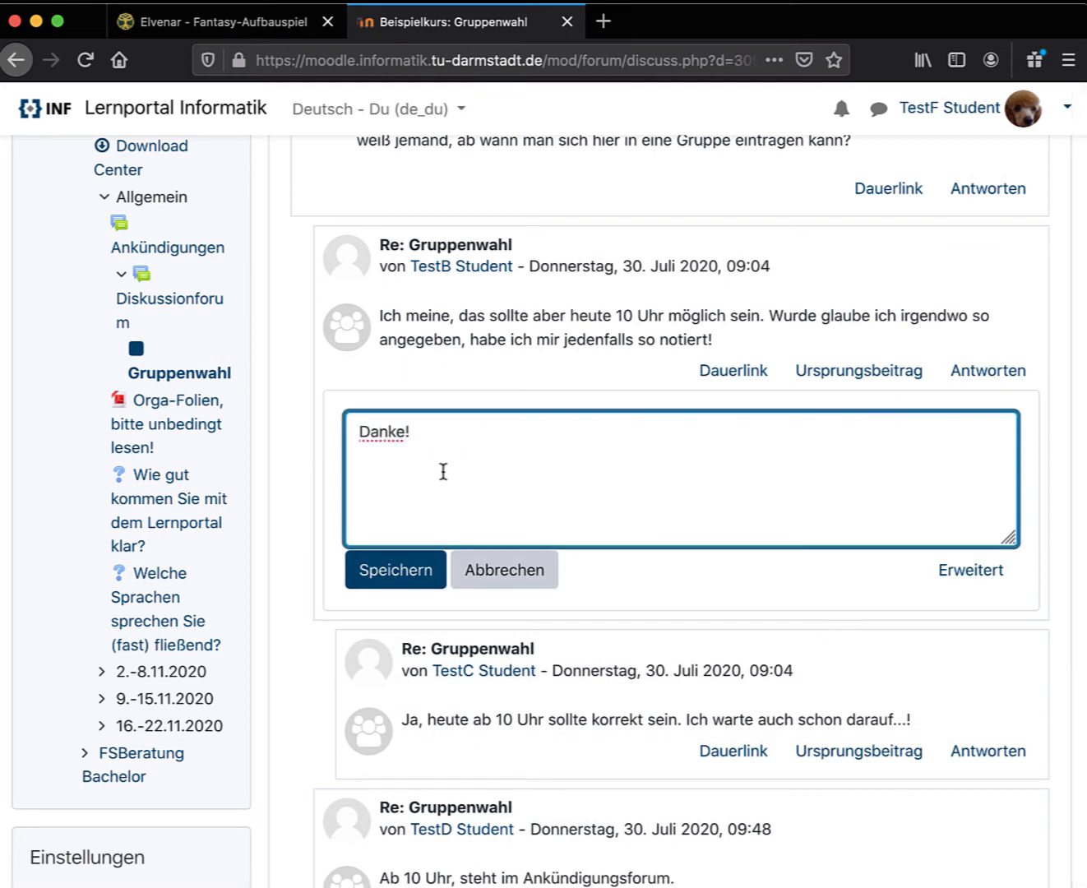
click(958, 576)
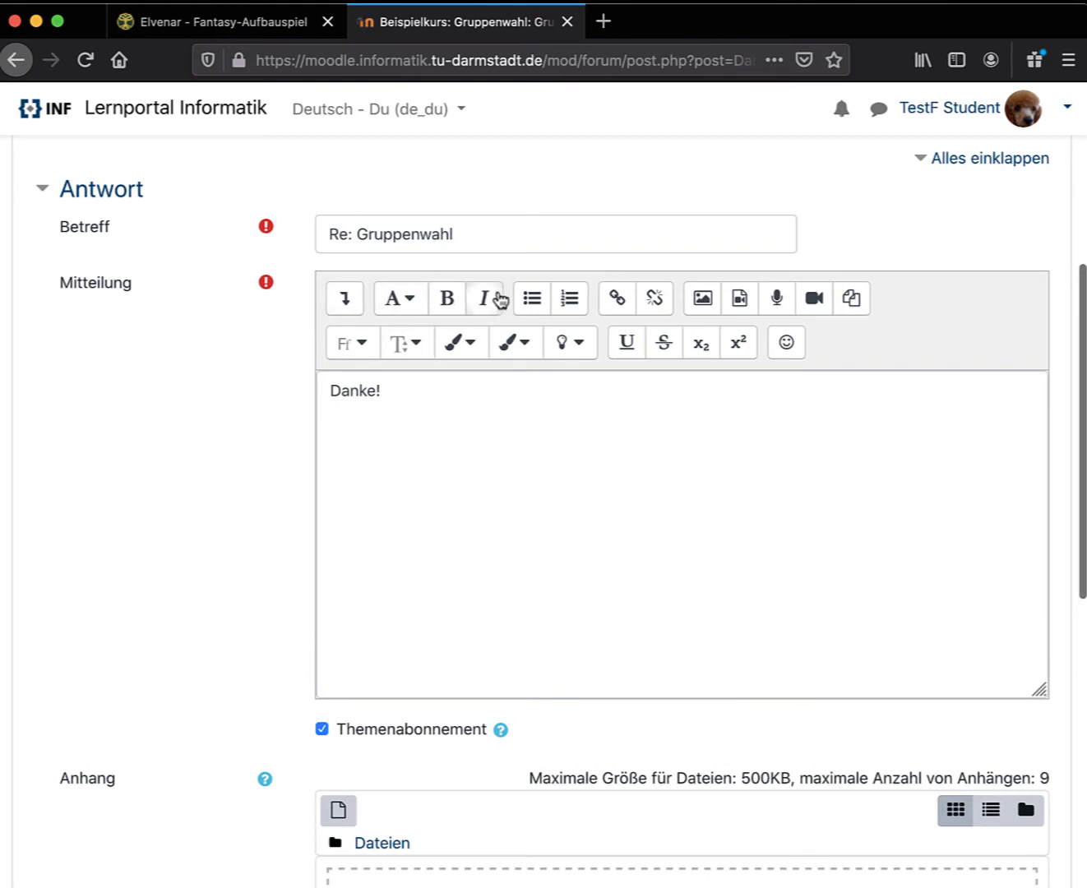
scroll(232, 670, down, 10)
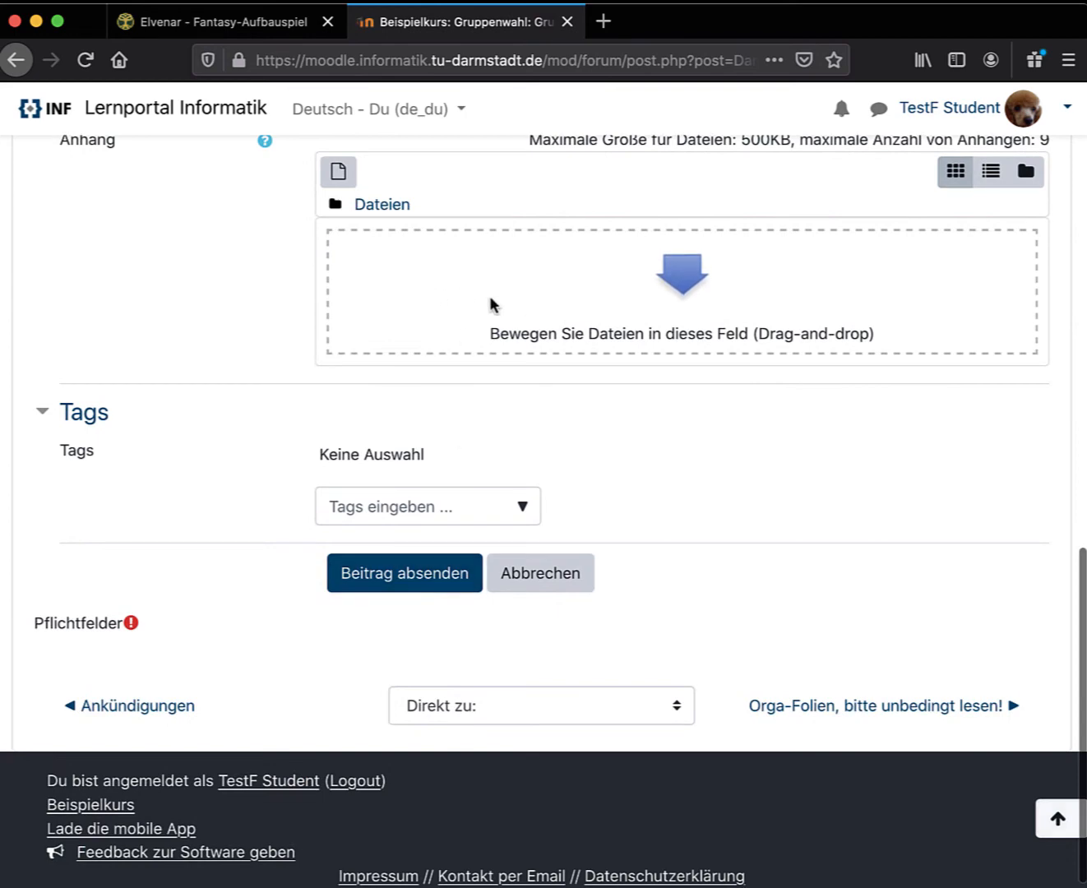
click(406, 587)
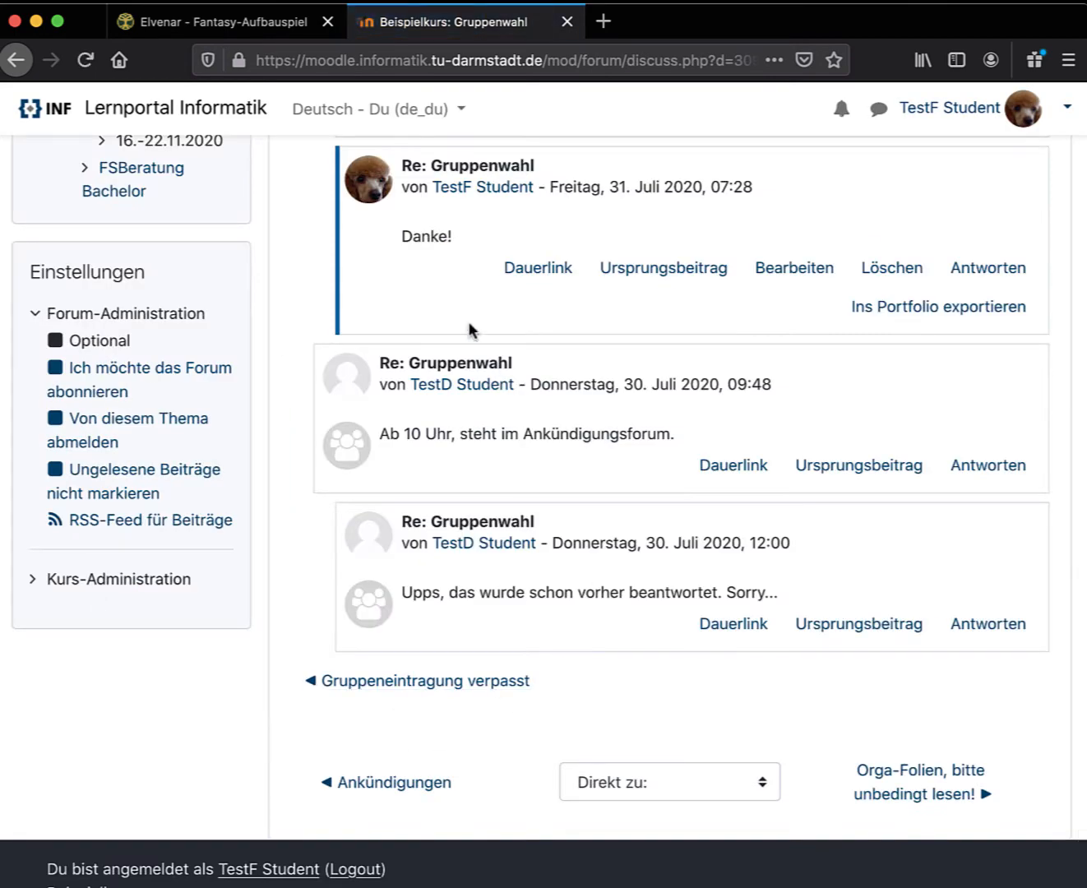
scroll(468, 321, up, 5)
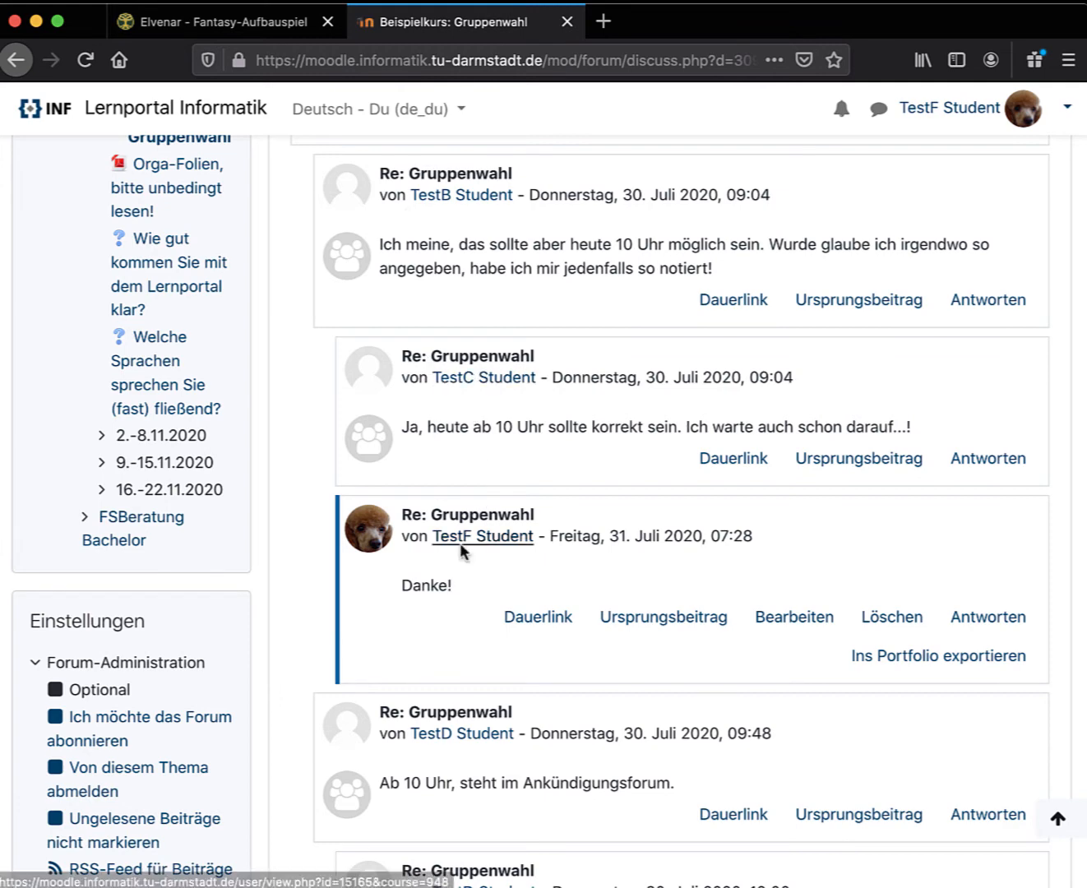
click(681, 630)
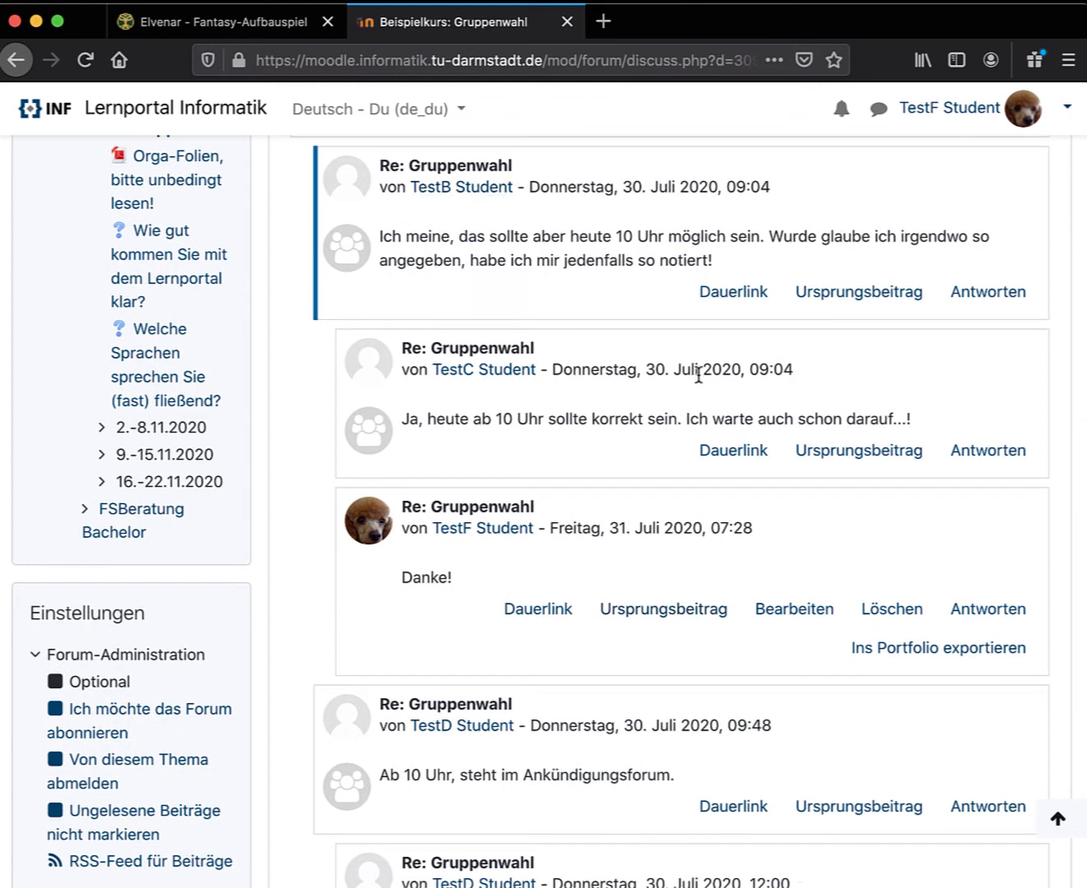
Step: Edit the own "Danke!" reply so its message reads "Vielen Dank!" and save the changes
click(807, 615)
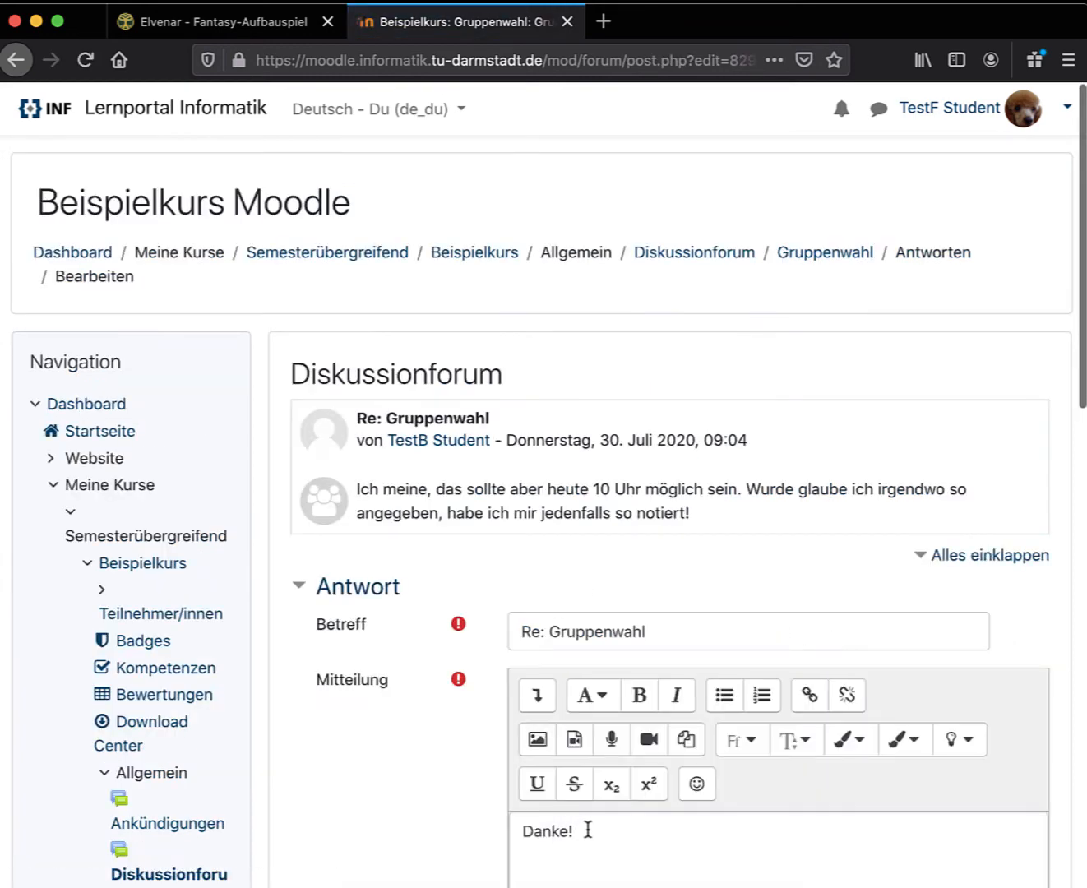
click(583, 830)
key(Left)
key(BackSpace)
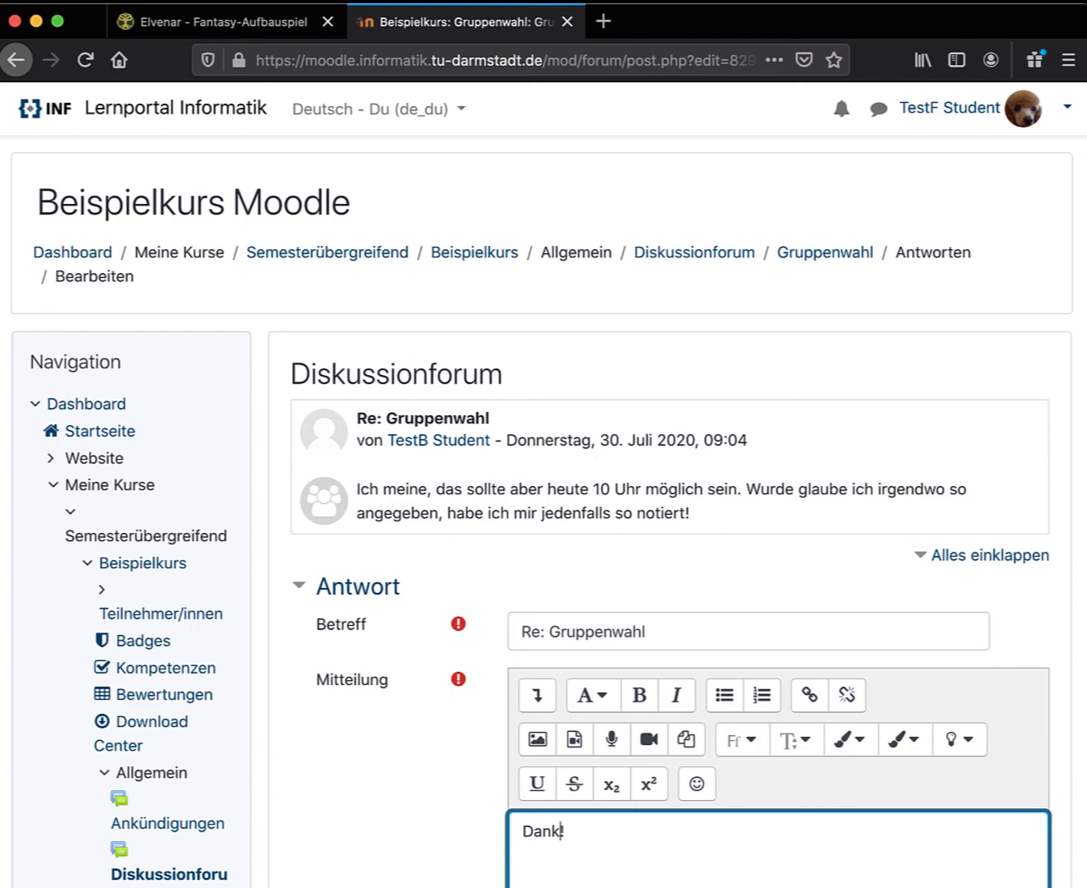
text(Vielen)
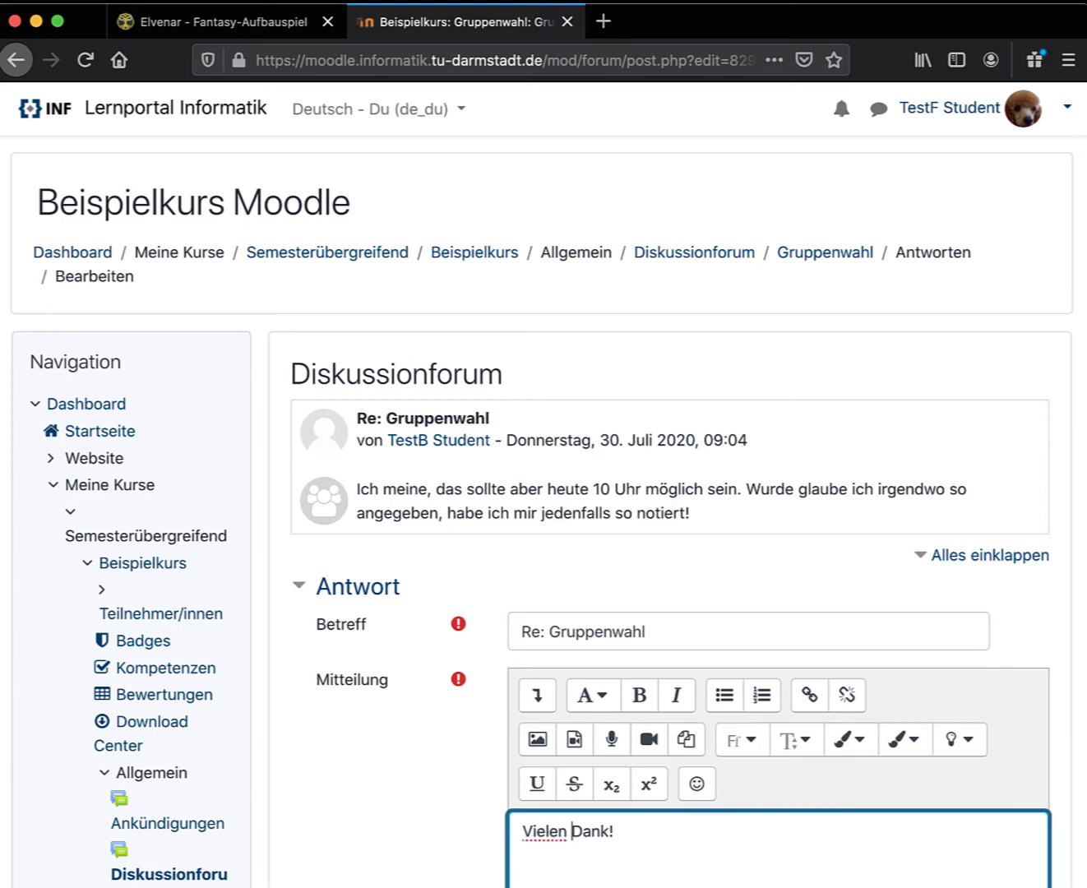
scroll(224, 683, down, 10)
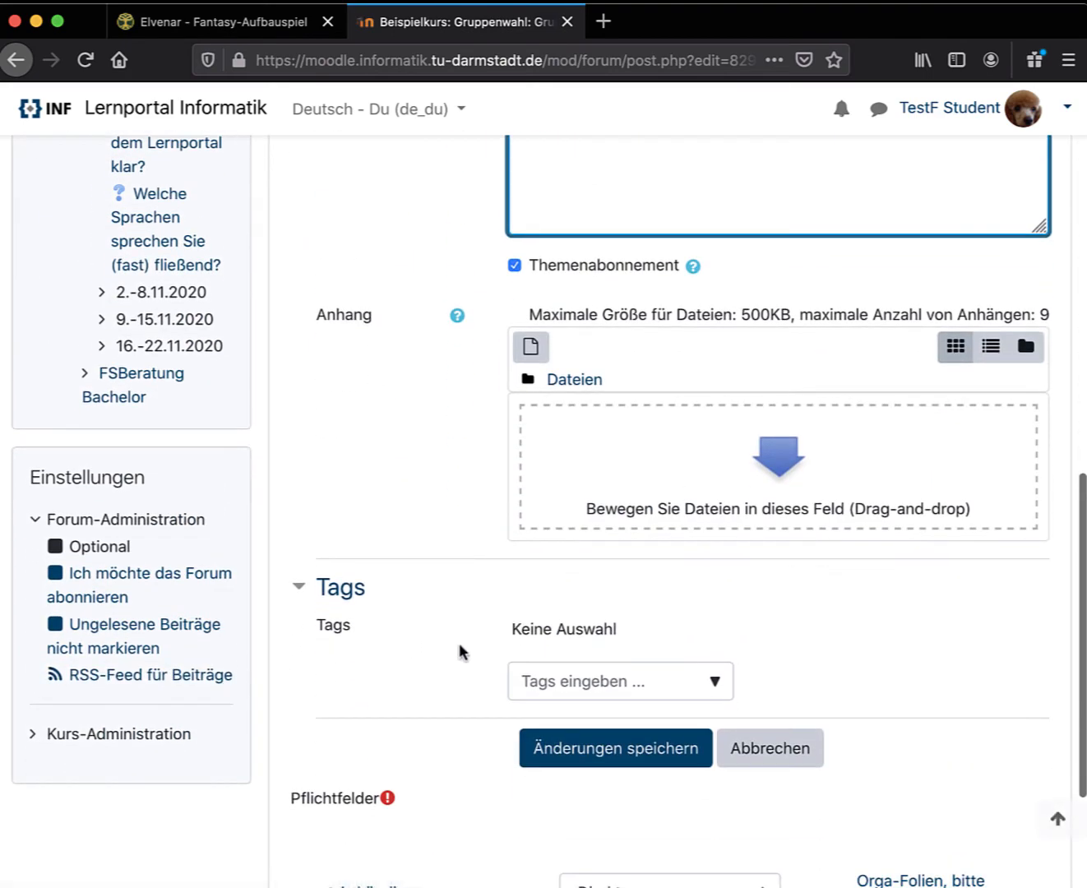
click(607, 771)
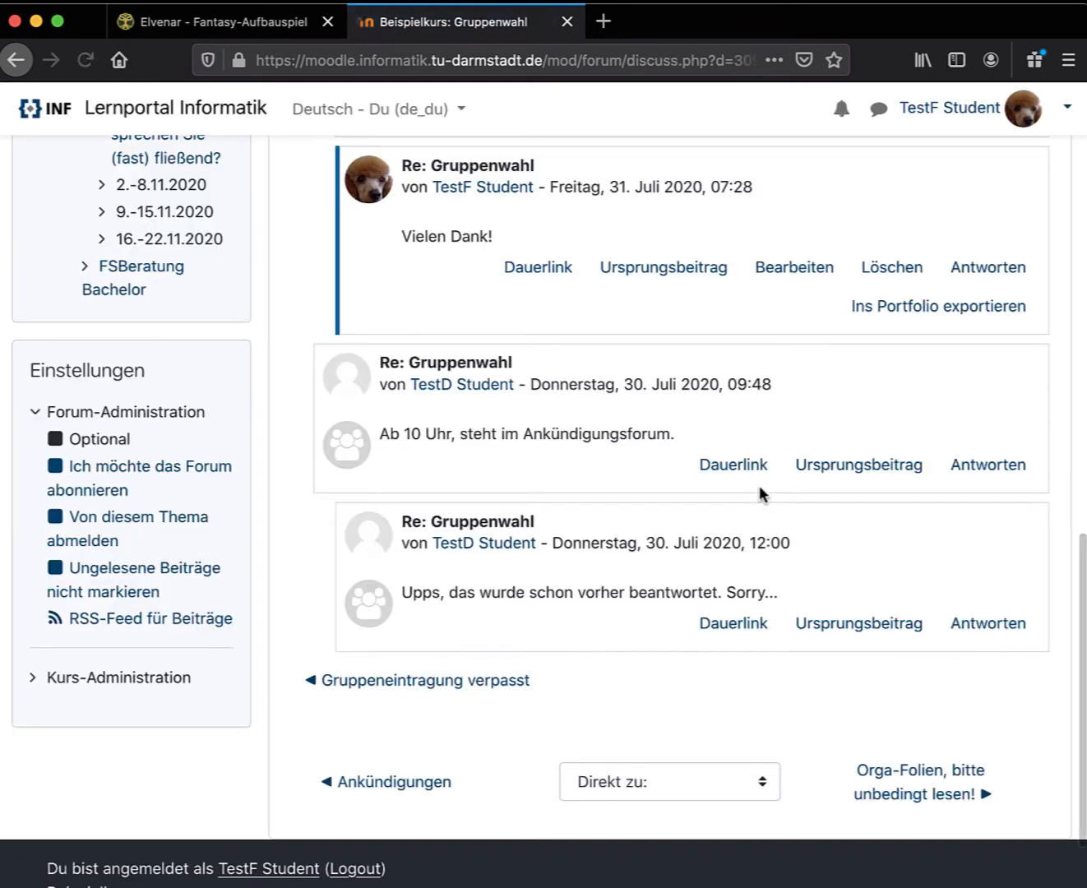
Step: Request deletion of the own "Vielen Dank!" reply and cancel at the confirmation
click(891, 269)
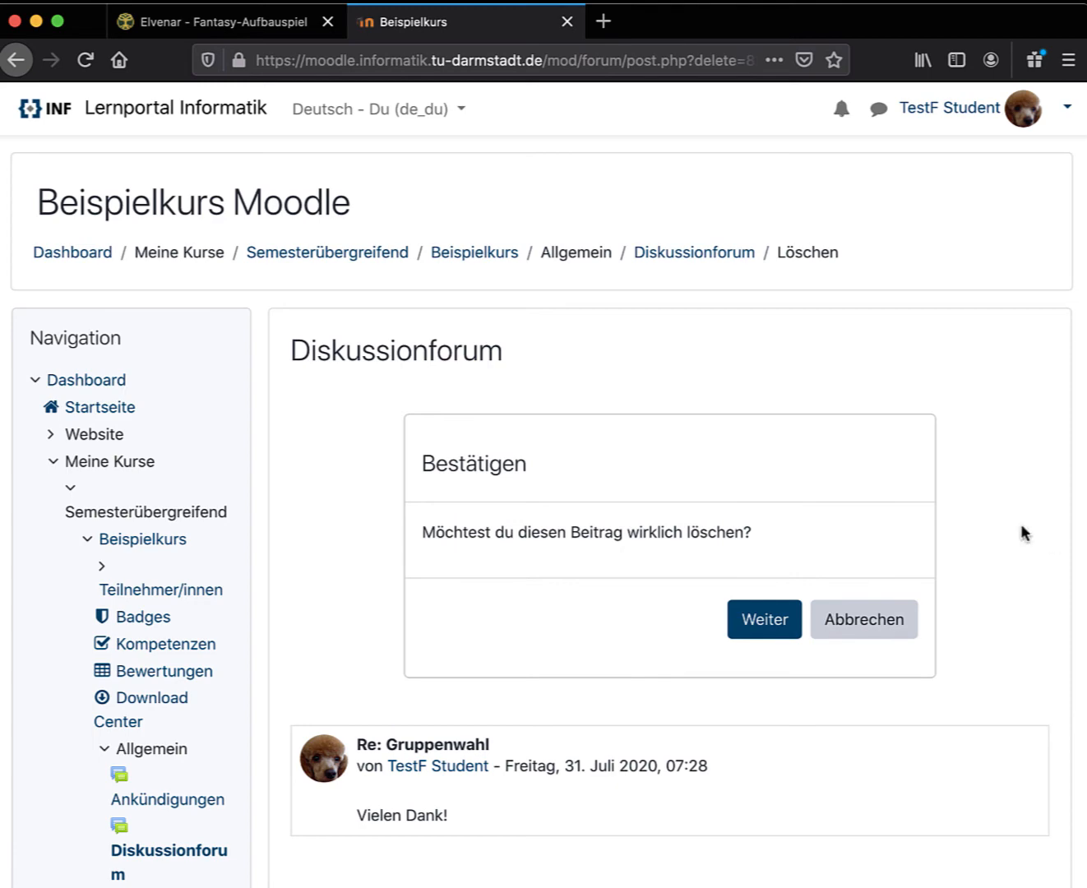
click(867, 627)
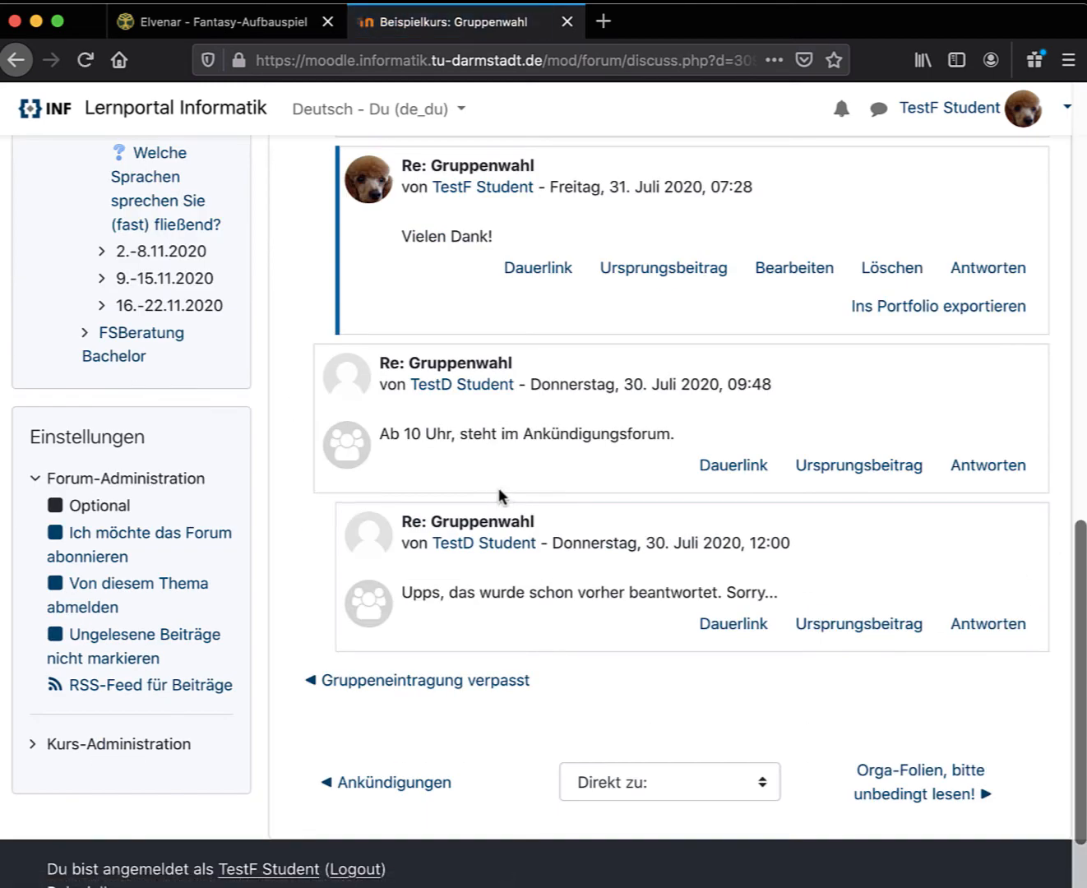
Step: Reopen the Gruppenwahl topic from its start and switch to the neighbouring topic Gruppeneintragung verpasst
scroll(345, 483, up, 10)
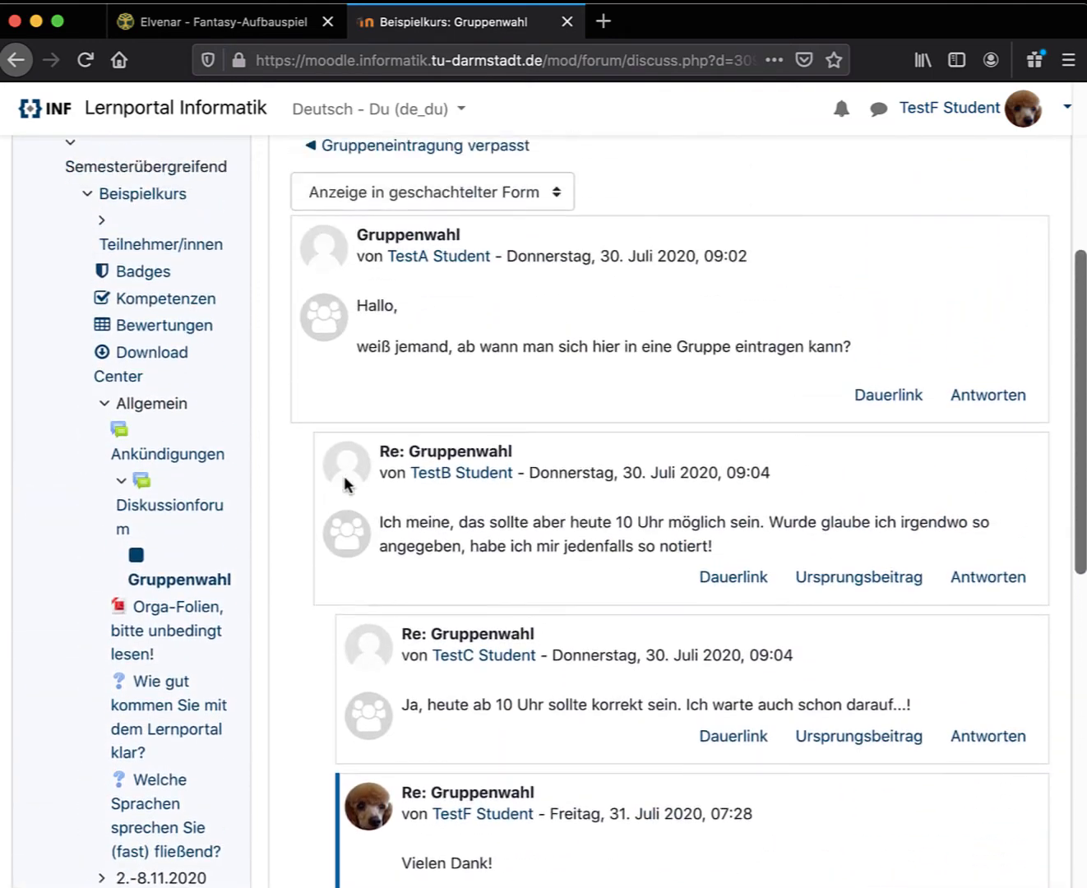
scroll(344, 476, up, 5)
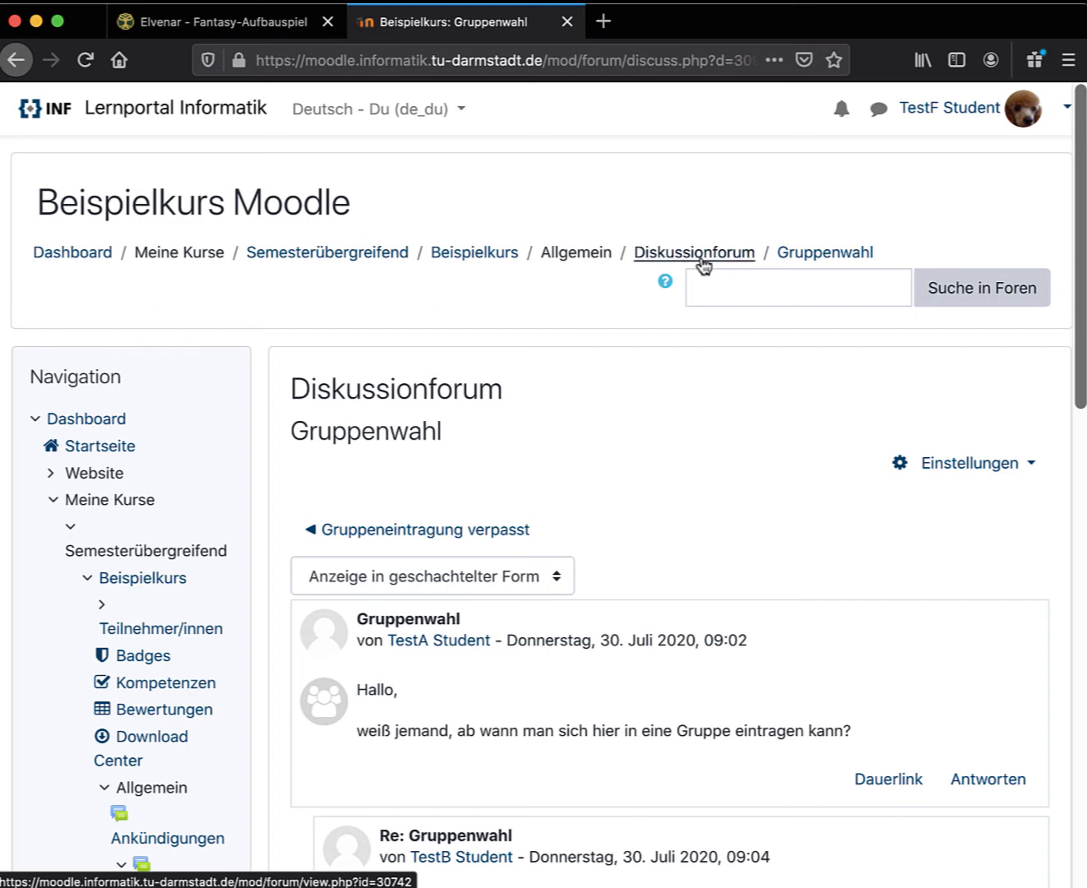
click(841, 256)
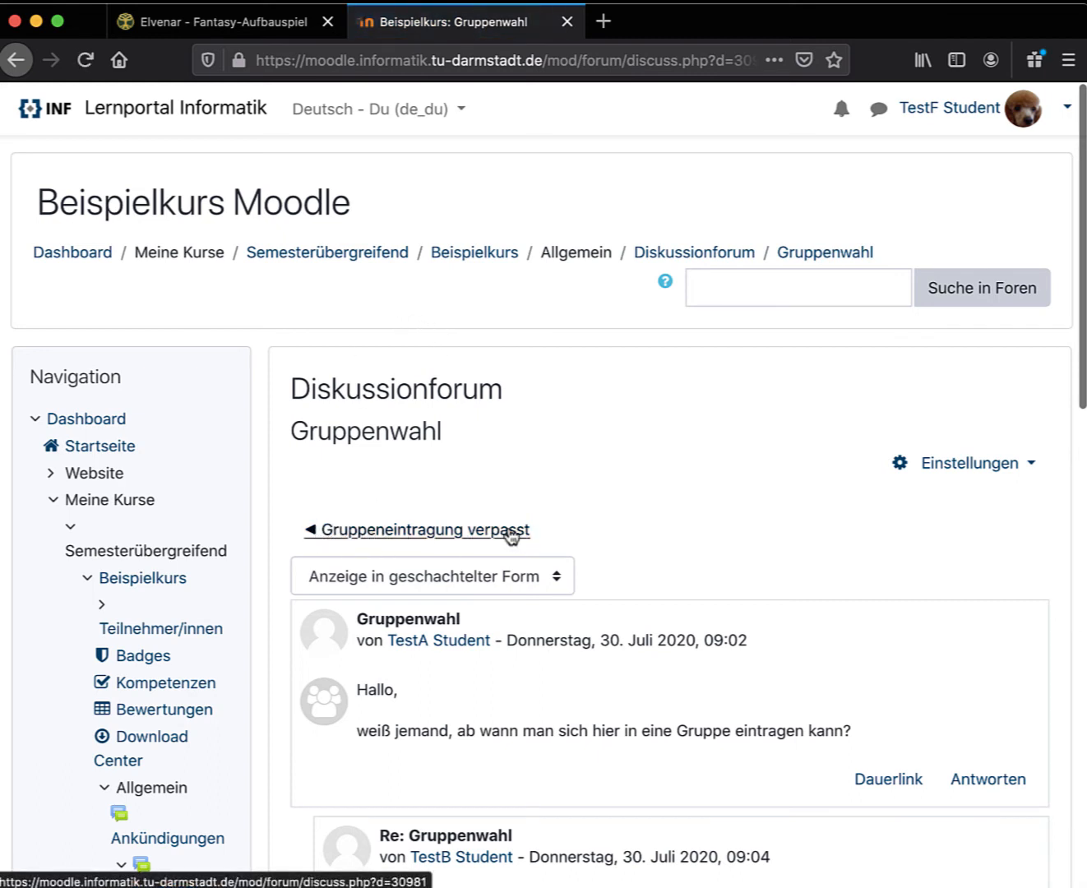
click(427, 539)
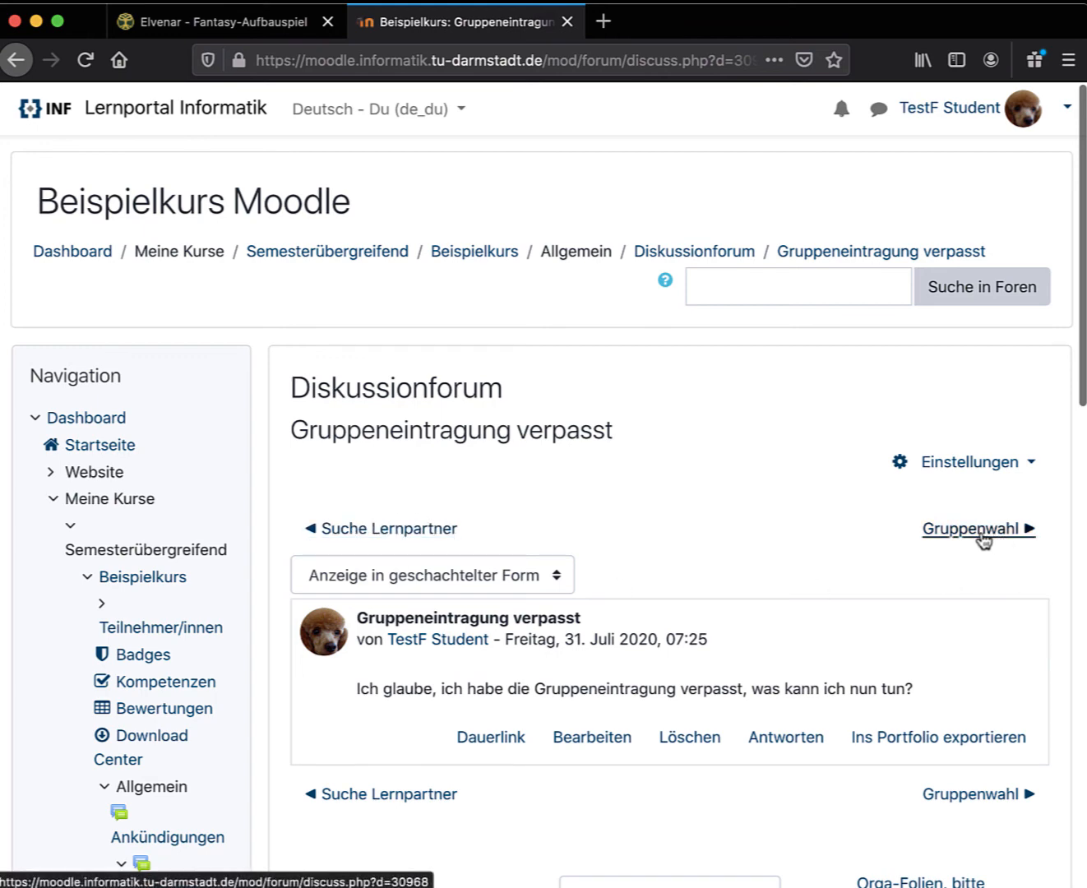
Step: View the settings options of the topic Gruppeneintragung verpasst for marking and unsubscribing, and close them without choosing one
click(1017, 465)
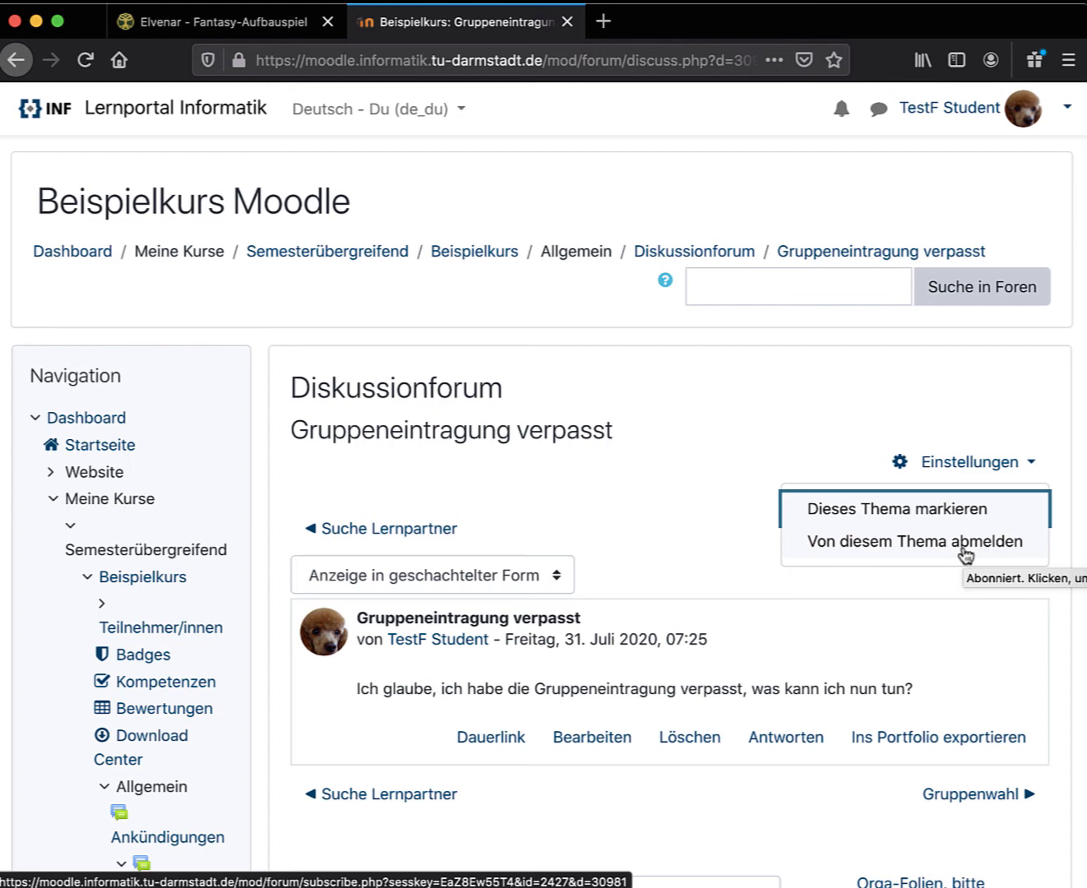
click(784, 635)
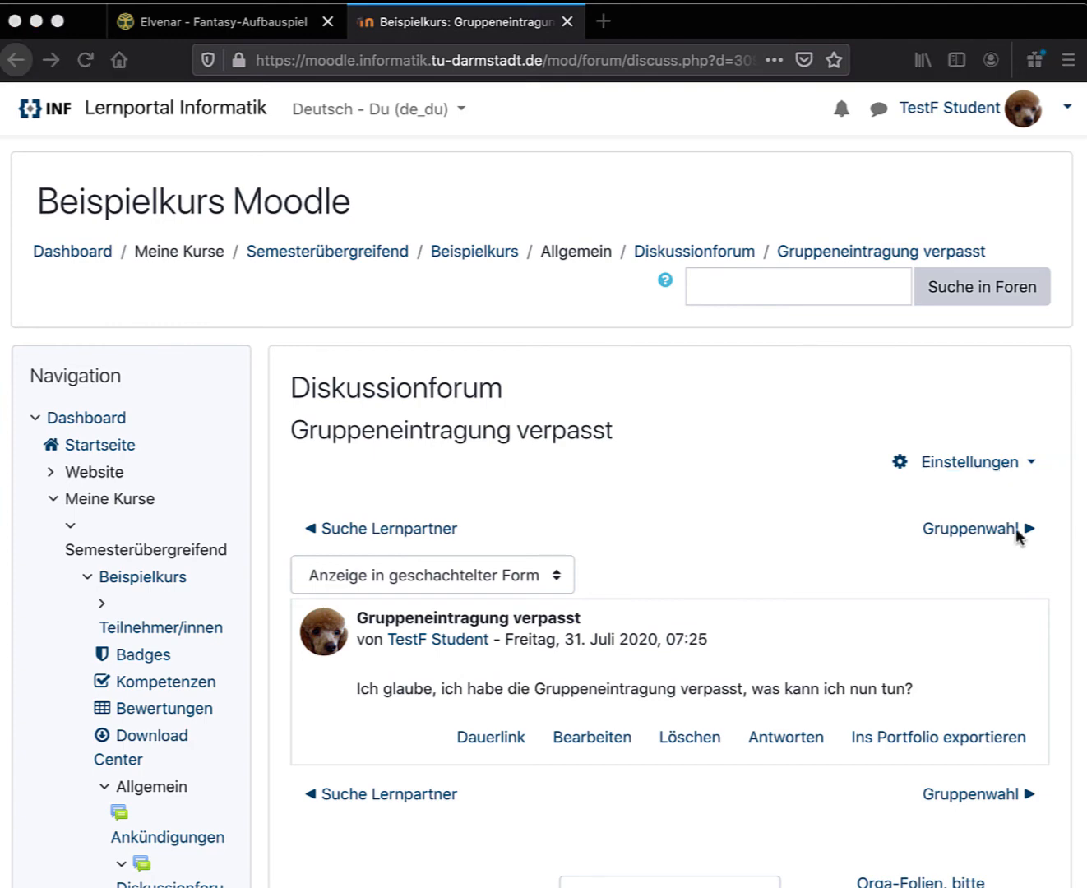
scroll(764, 545, up, 1)
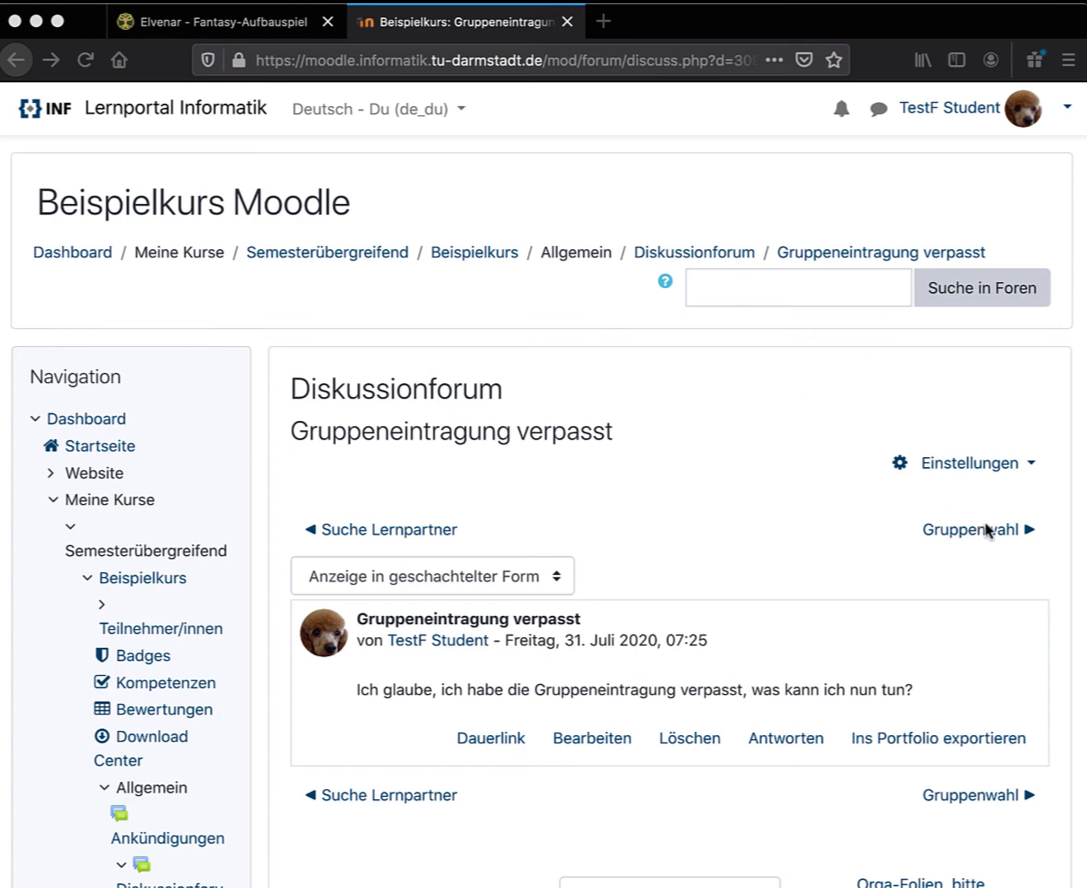
Step: Return from the topic Gruppeneintragung verpasst to the Diskussionforum overview and look through its list of topics
click(711, 257)
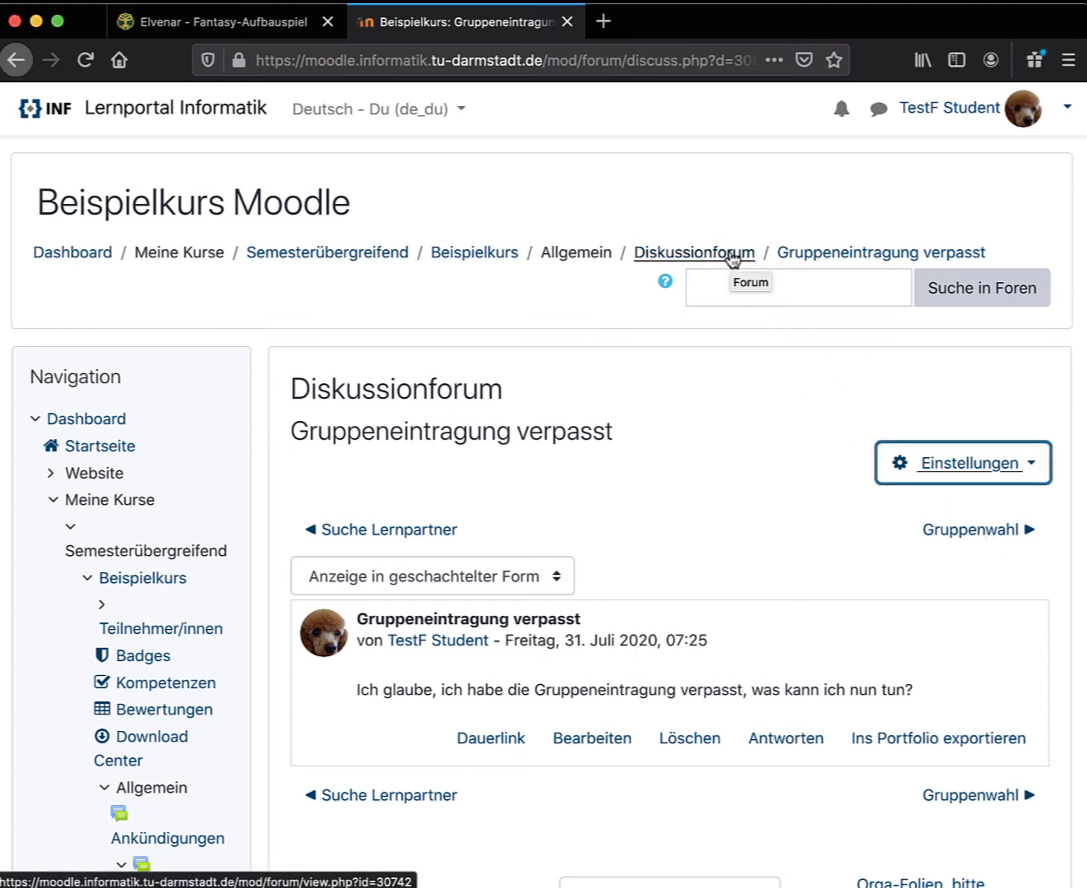
click(732, 252)
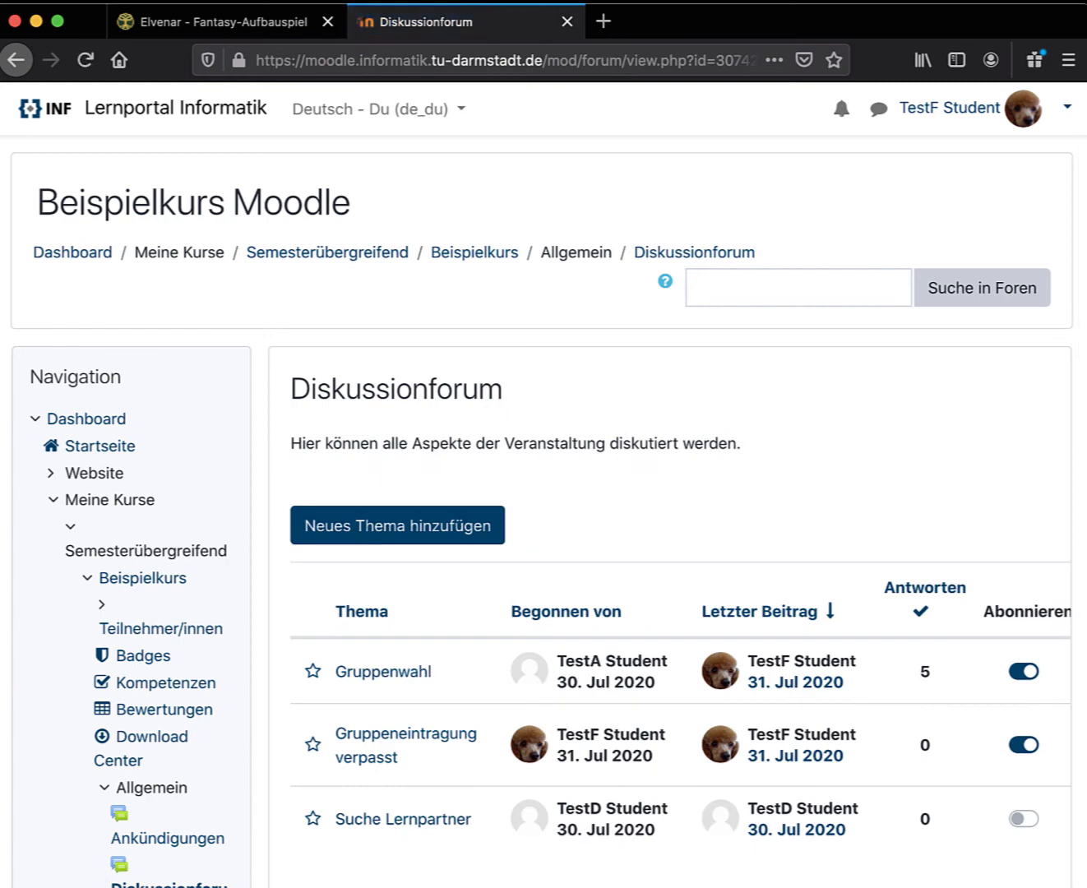
click(786, 381)
scroll(784, 380, down, 5)
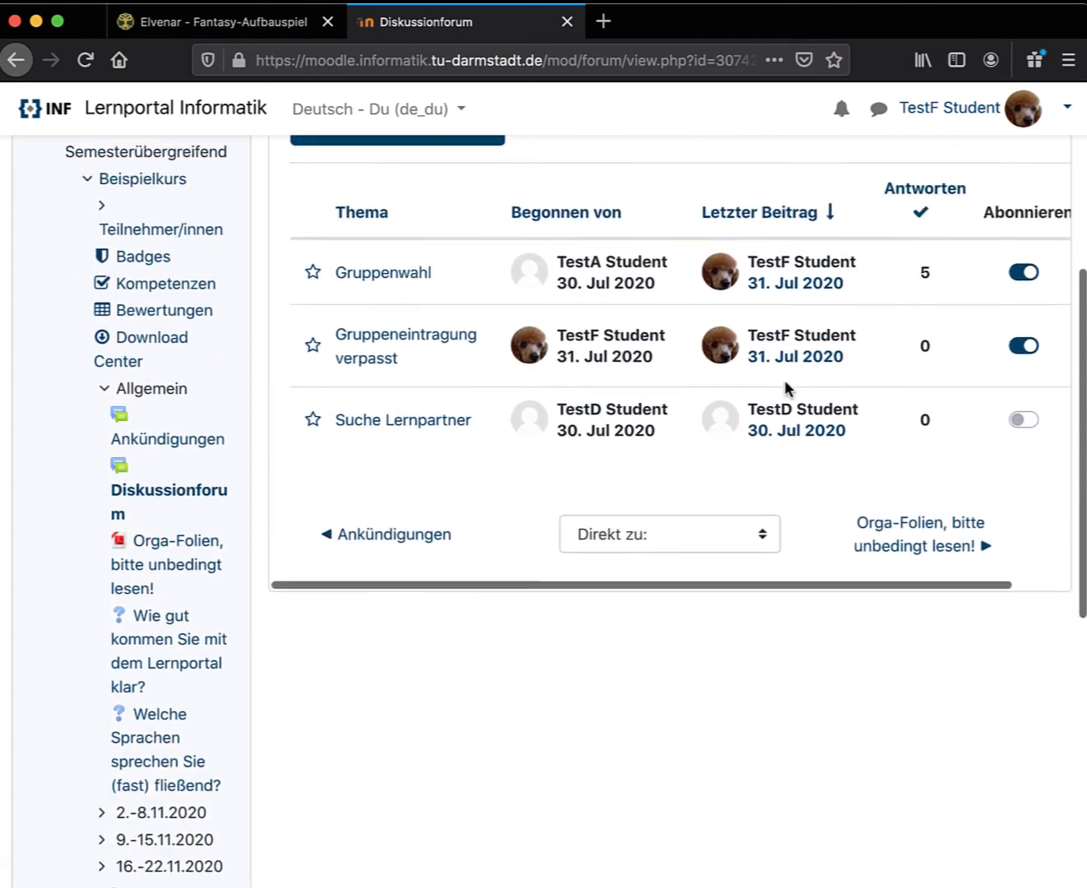
scroll(785, 380, up, 4)
scroll(785, 388, up, 1)
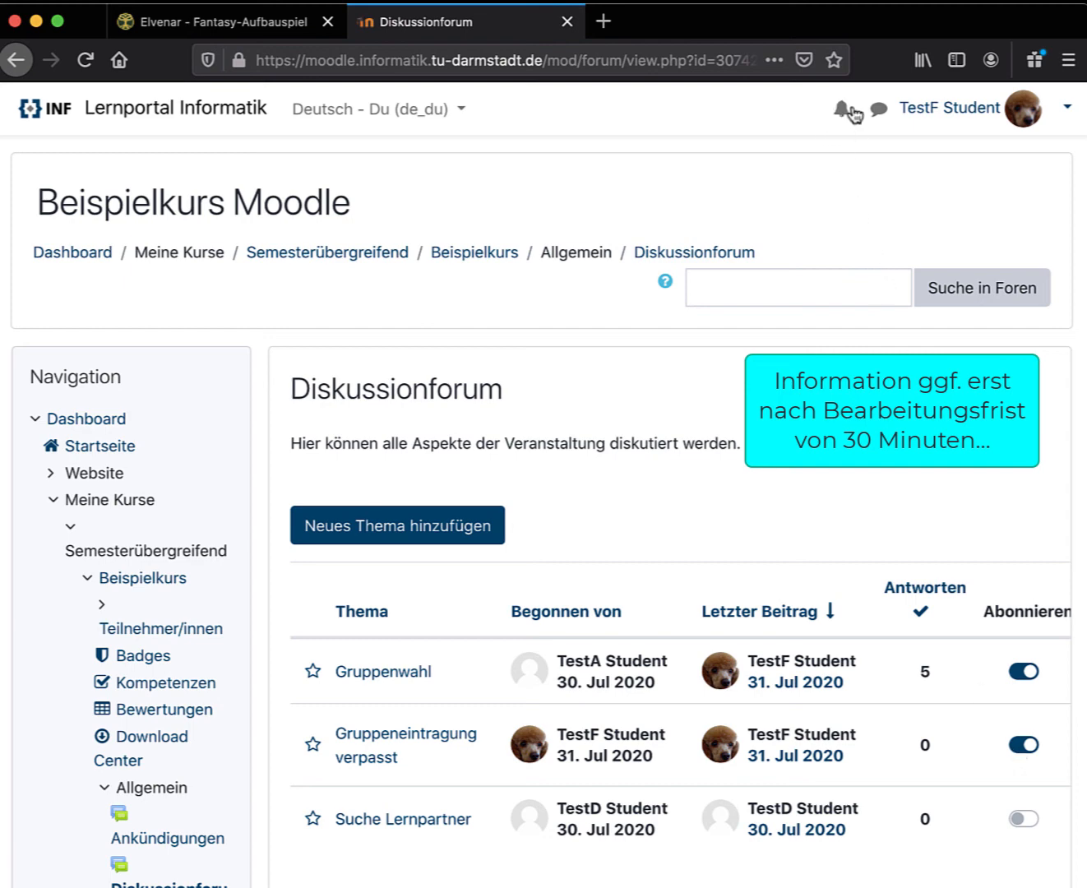
scroll(844, 505, down, 1)
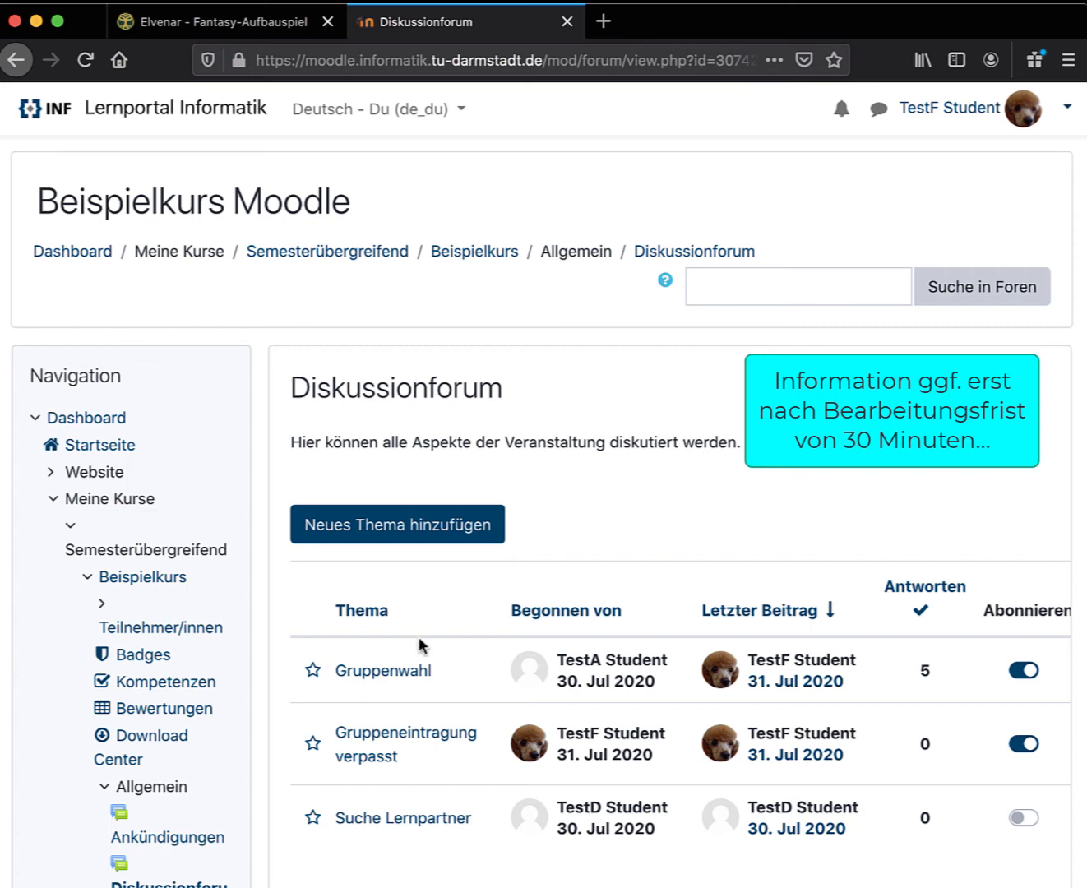
Step: Open the Beispielkurs course page, check the system notifications for forum news and close them
click(487, 253)
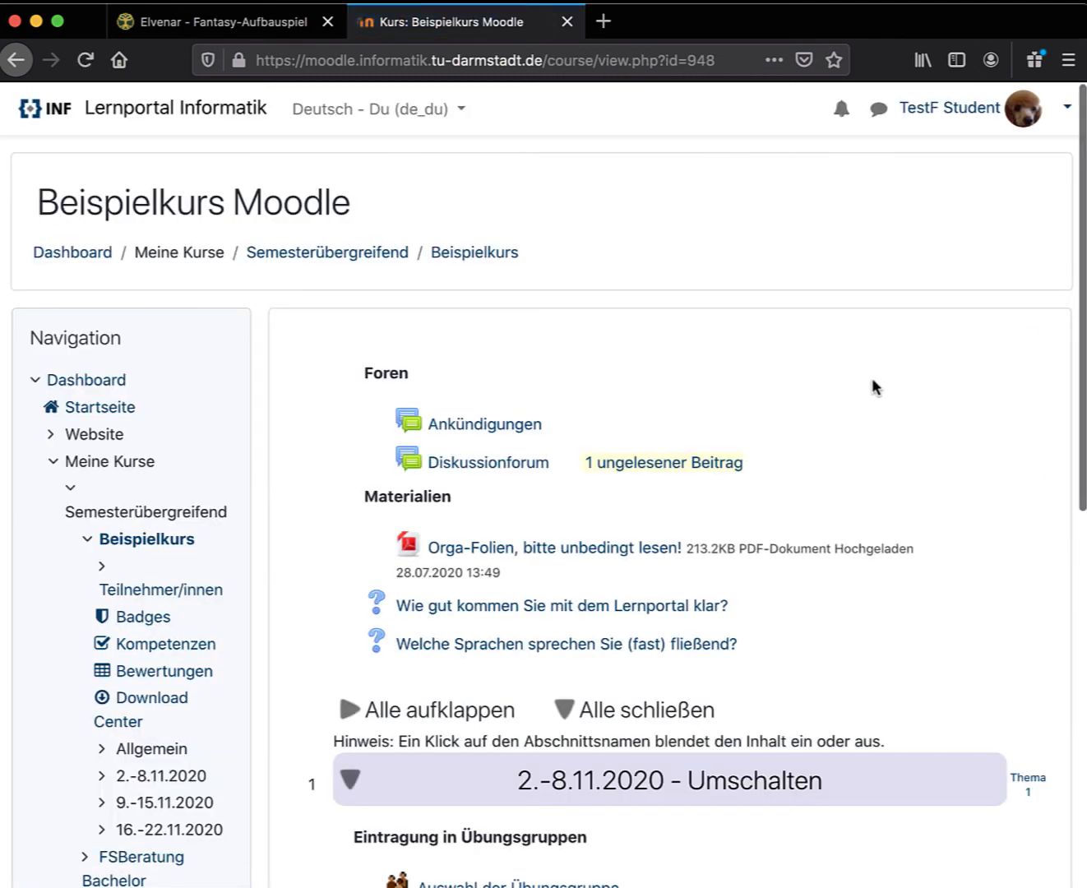
scroll(872, 379, down, 1)
scroll(871, 379, up, 1)
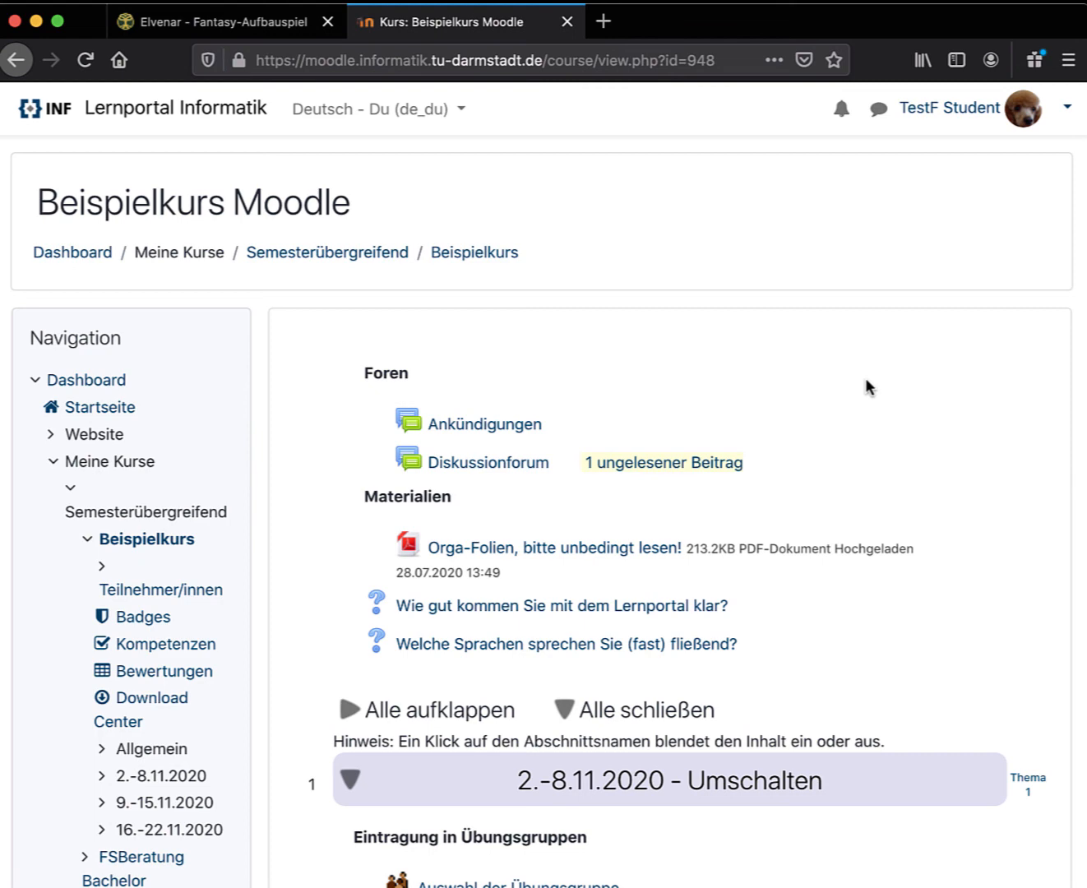
scroll(865, 377, down, 2)
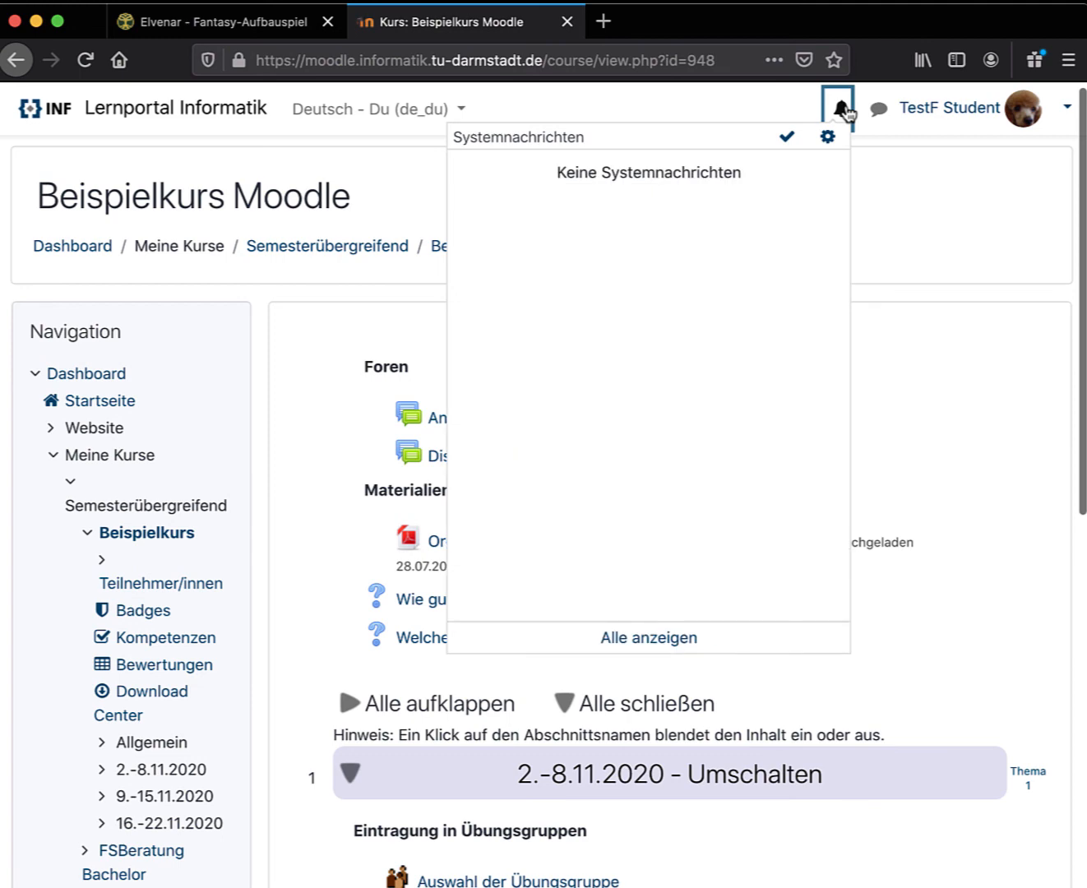
click(971, 237)
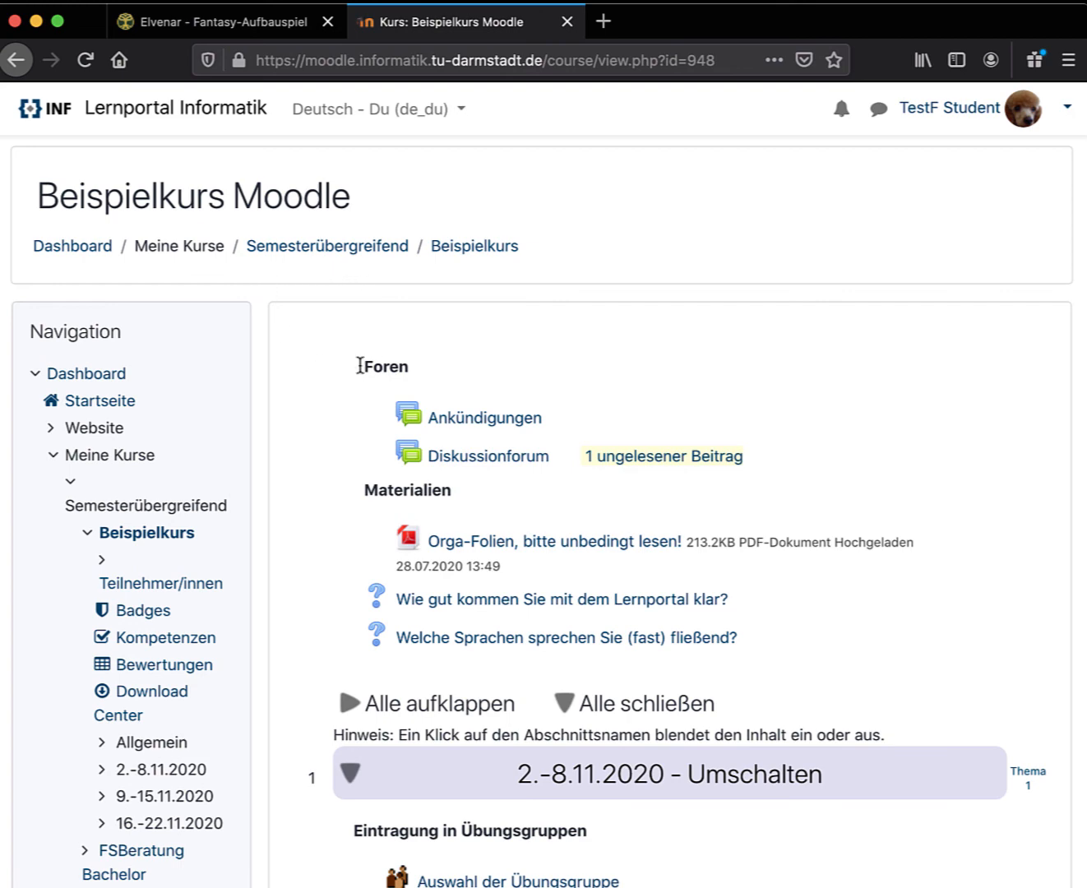
Step: Read the announcement Gruppenanmeldung heute ab 10 Uhr in the Ankündigungen forum, revisit the forum overview and go back to the announcement
click(481, 420)
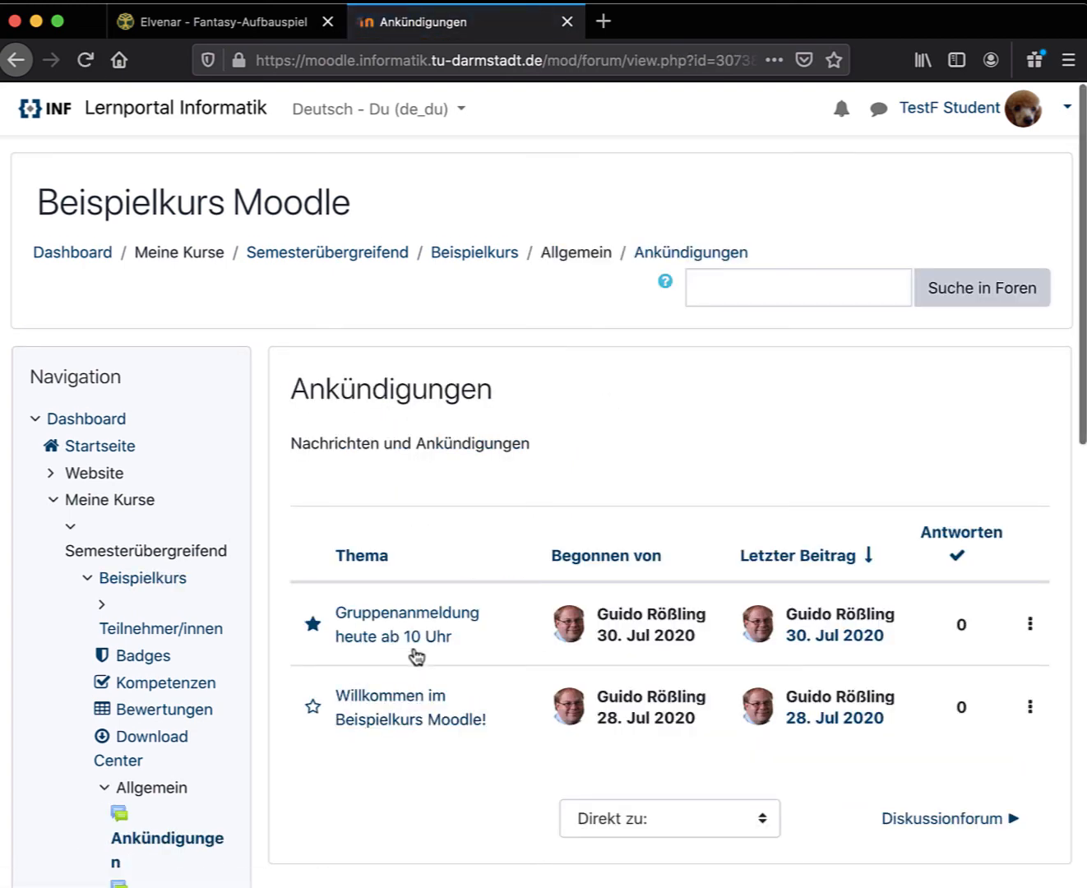
click(413, 615)
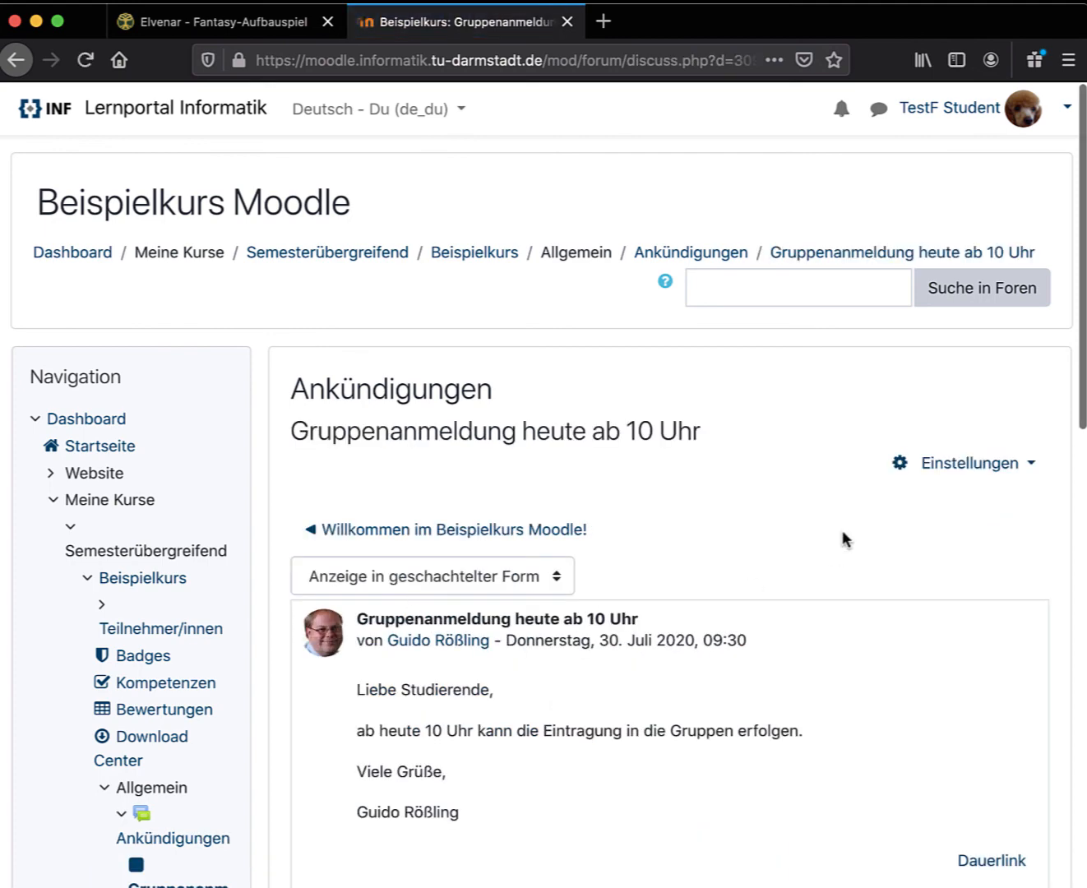
scroll(841, 534, down, 3)
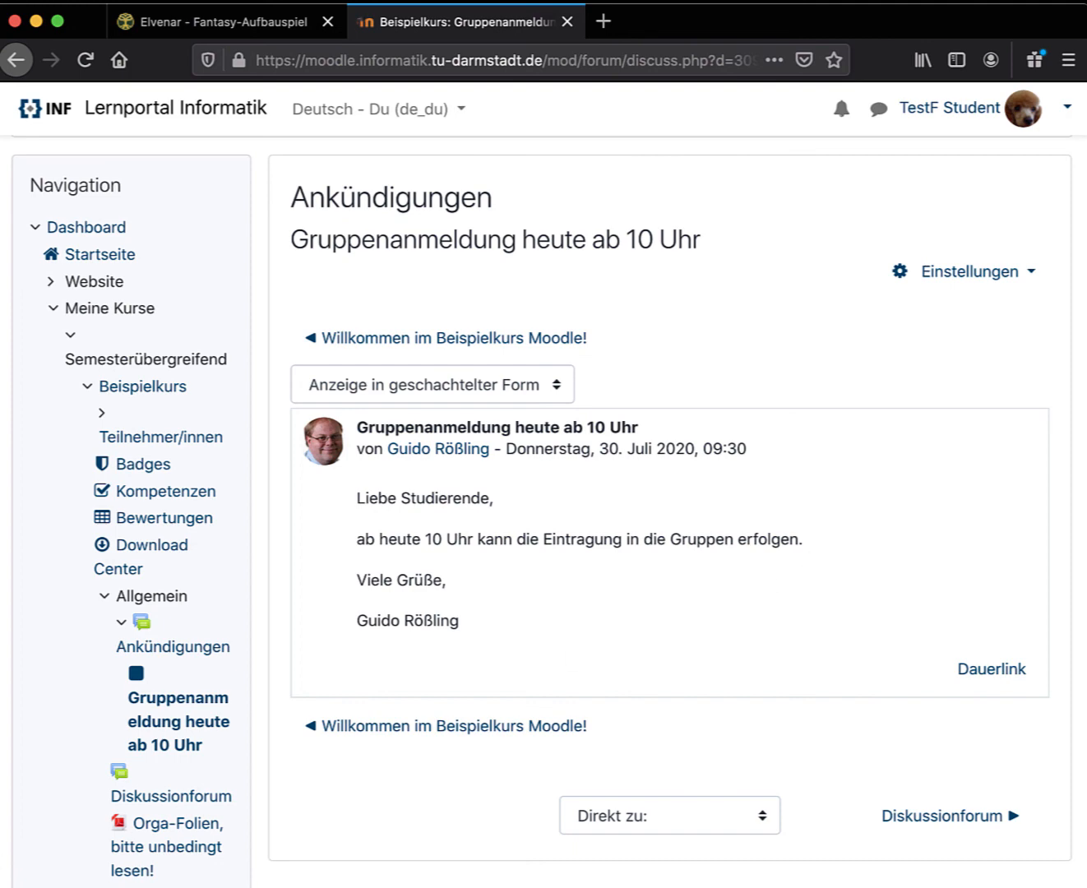
click(201, 650)
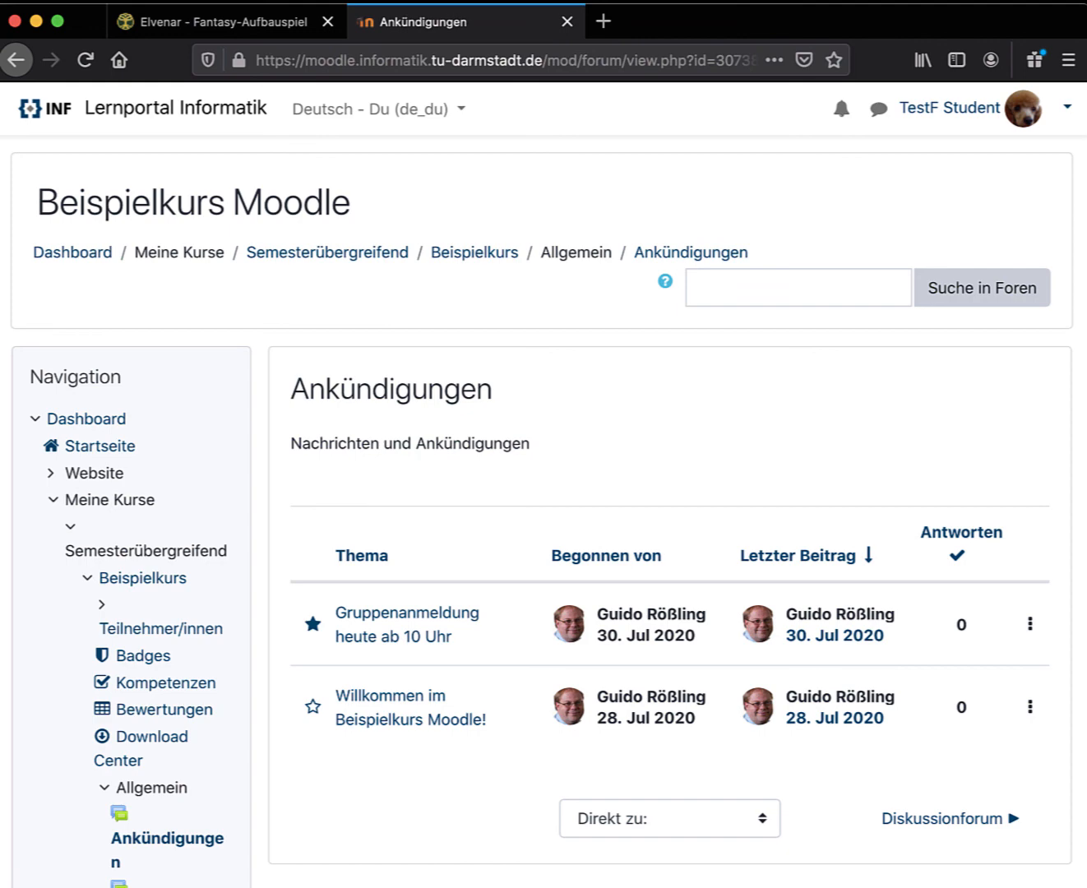
key(super+Left)
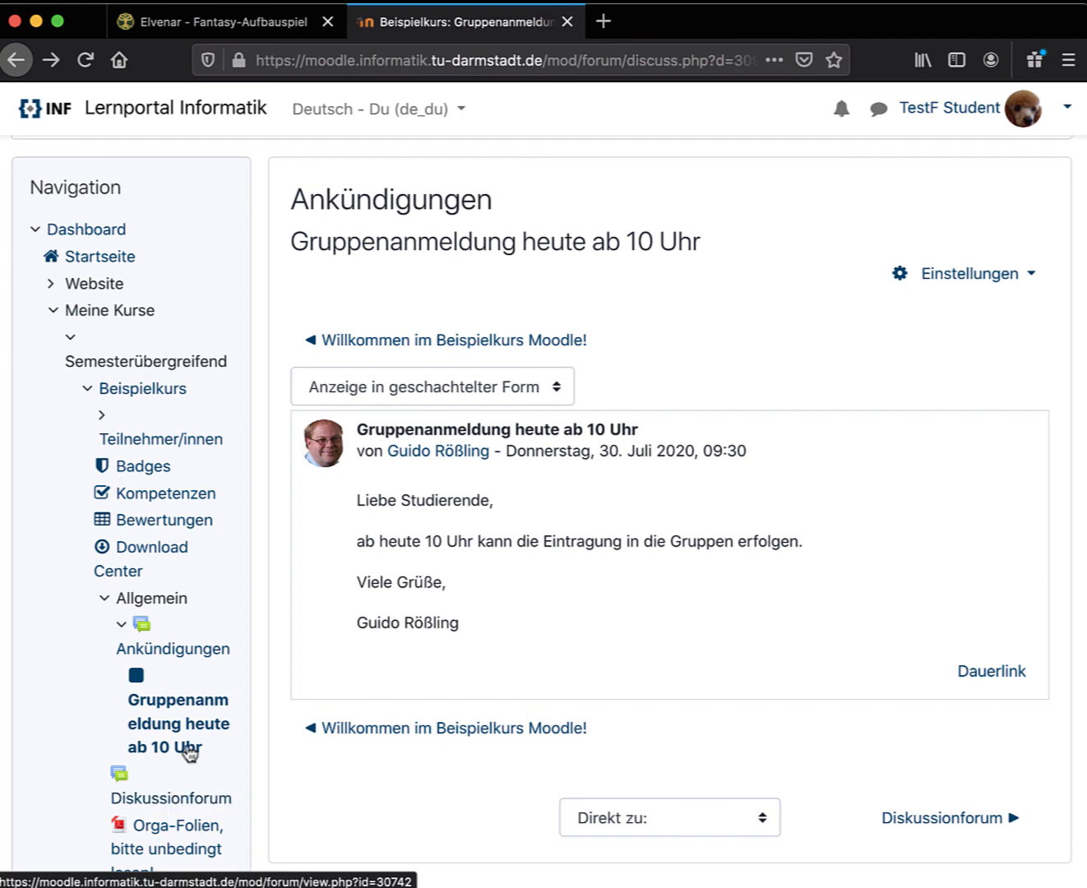
Step: Open the Diskussionforum, go to the unread reply in the topic Gruppeneintragung verpasst and read the discussion
click(173, 804)
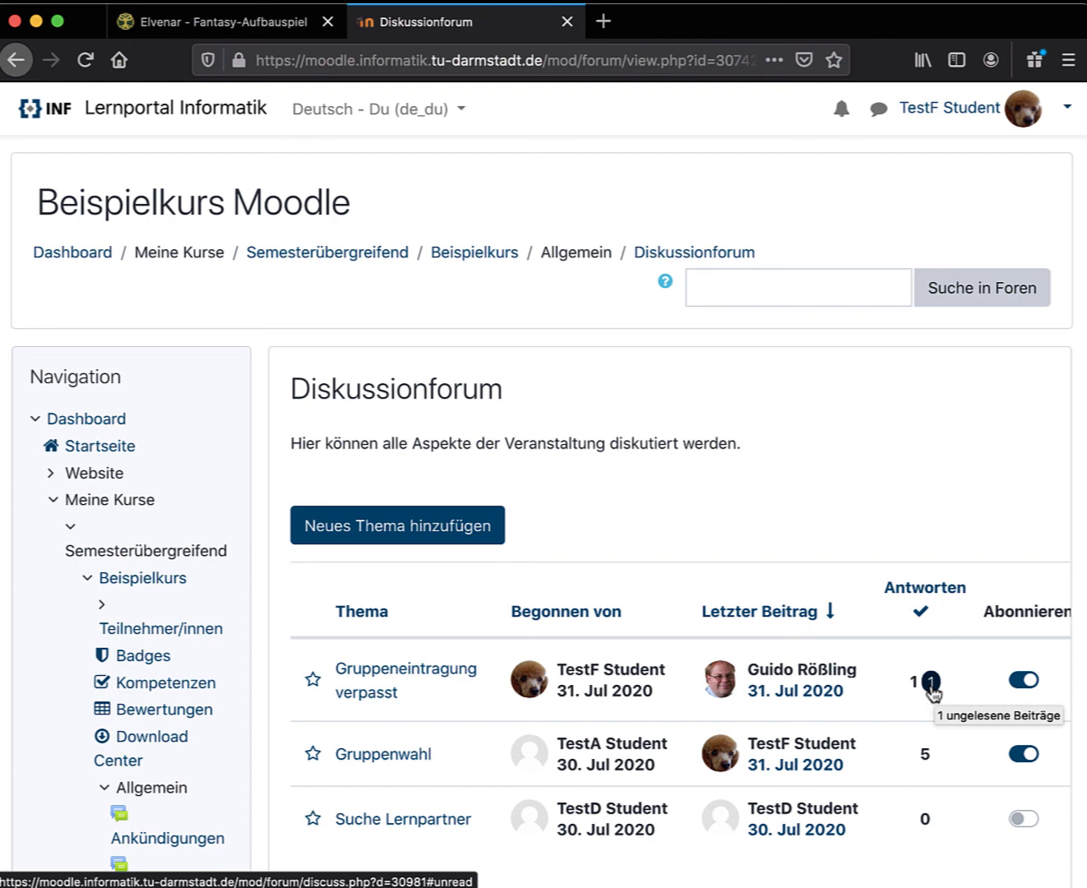
click(931, 684)
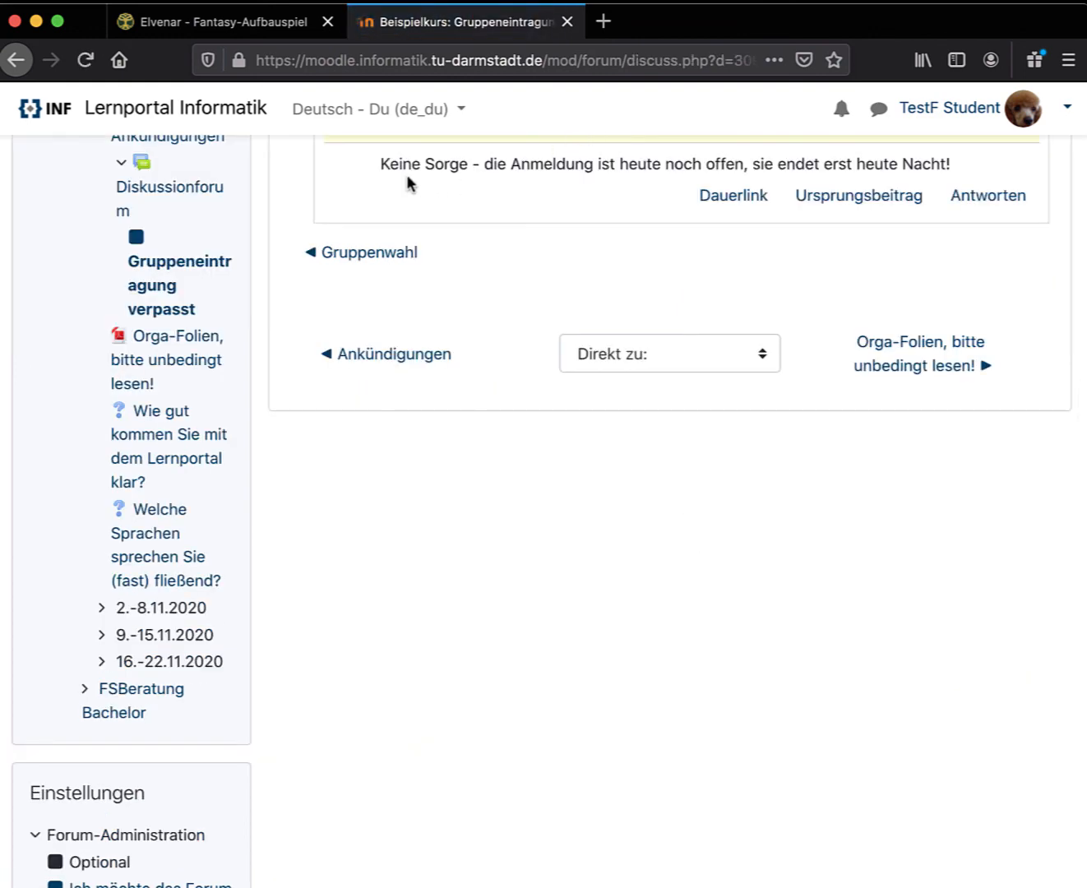
scroll(532, 214, up, 3)
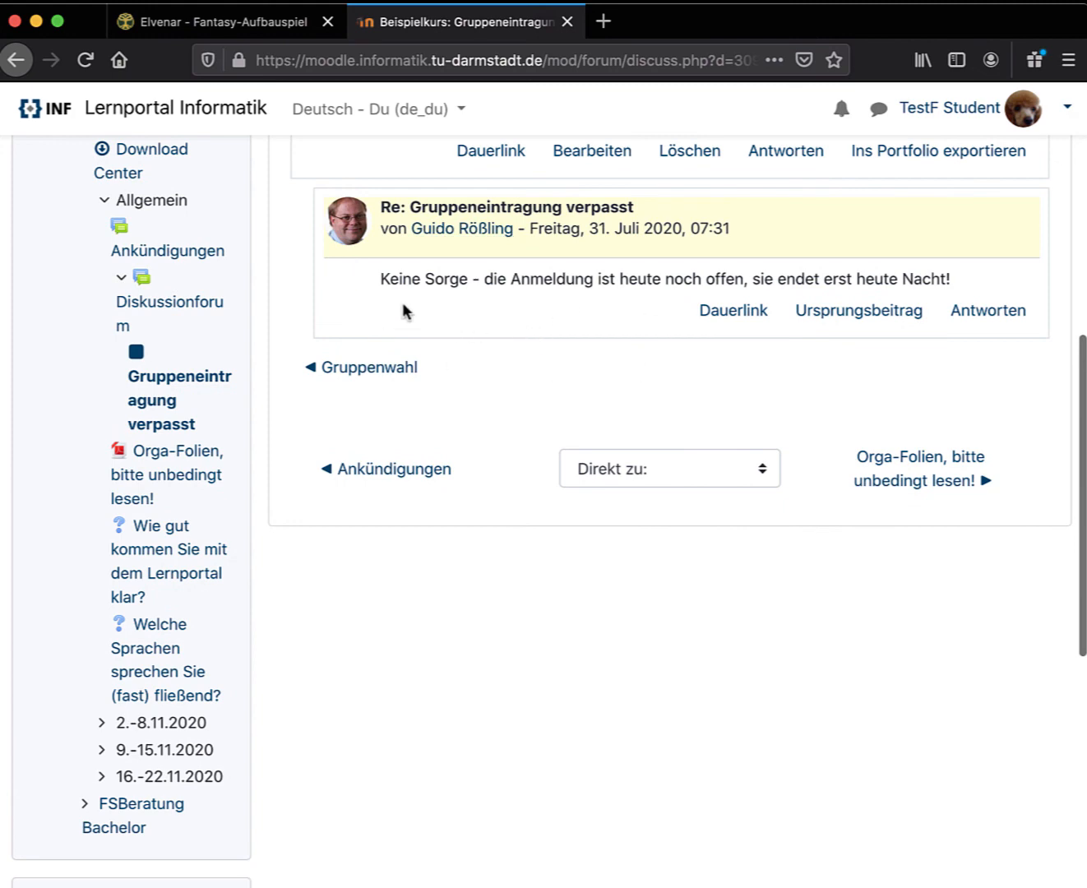
scroll(970, 271, up, 2)
scroll(966, 268, up, 1)
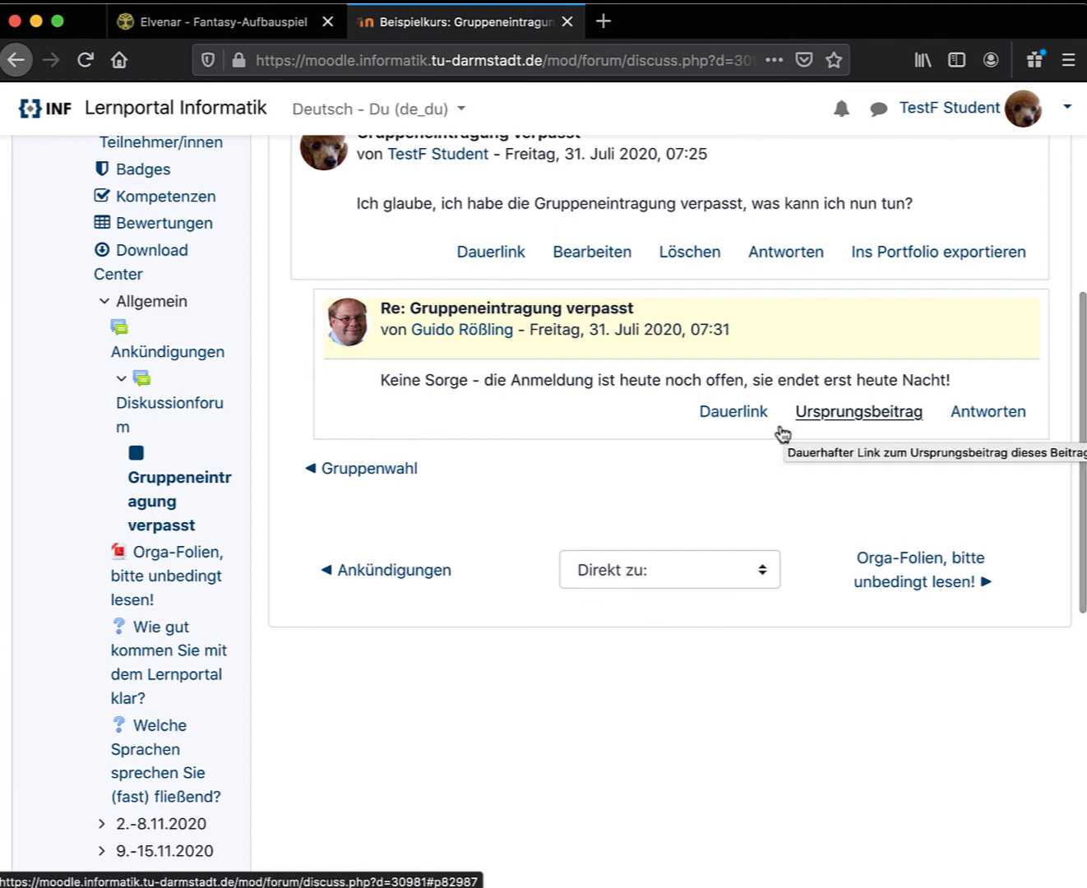
scroll(749, 496, down, 1)
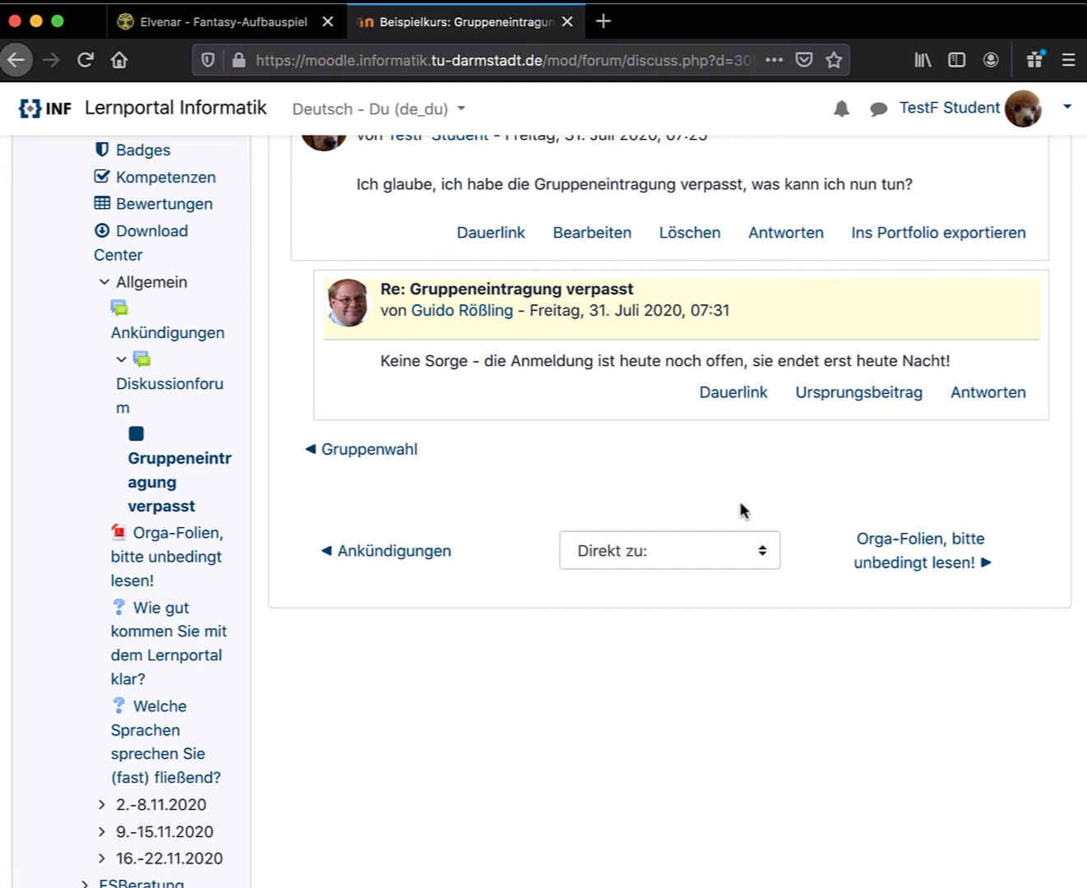
scroll(743, 508, up, 6)
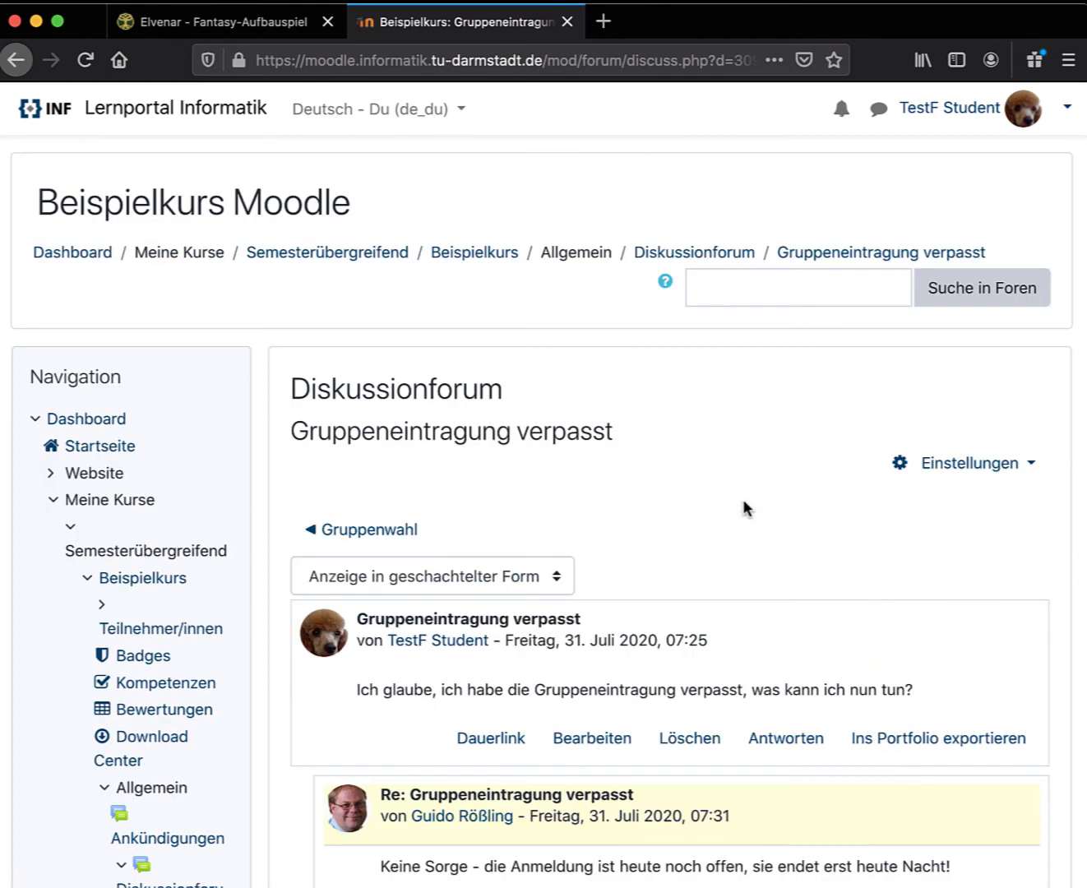